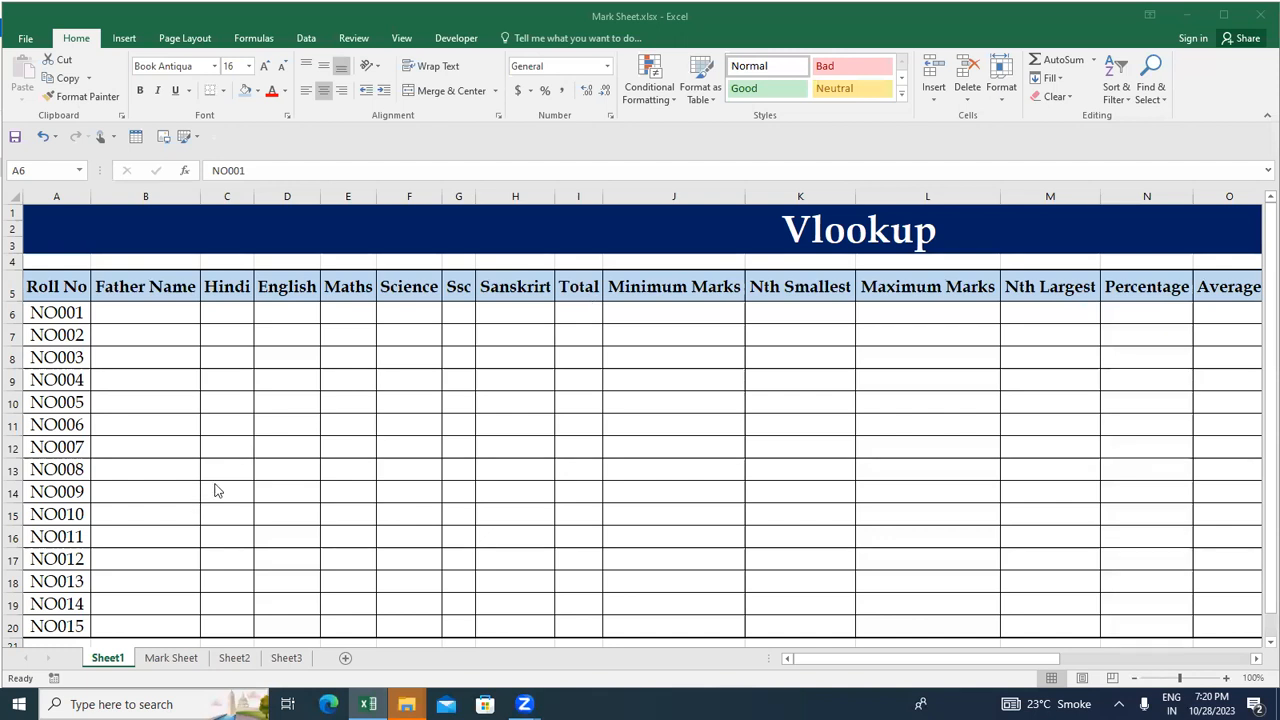
{"action": "left_click", "coordinate": [131, 313]}
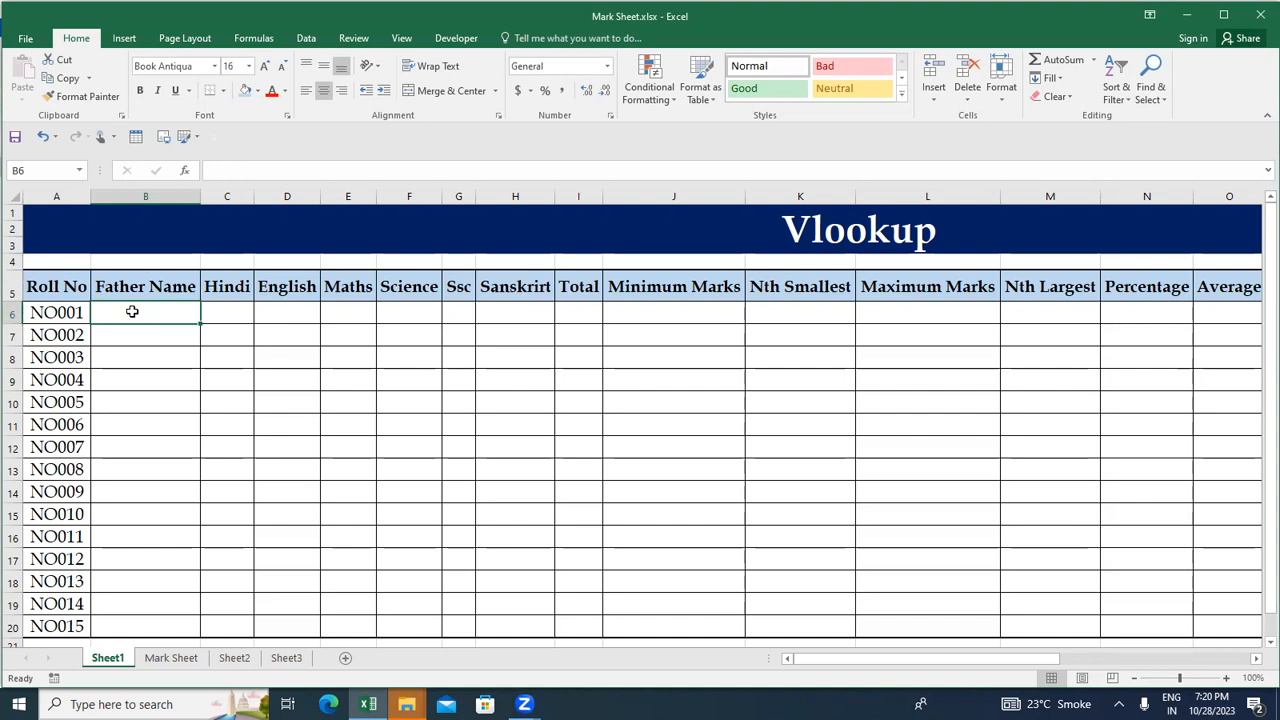
{"action": "double_click", "coordinate": [132, 312]}
{"action": "type", "text": "="}
{"action": "key", "text": "Escape"}
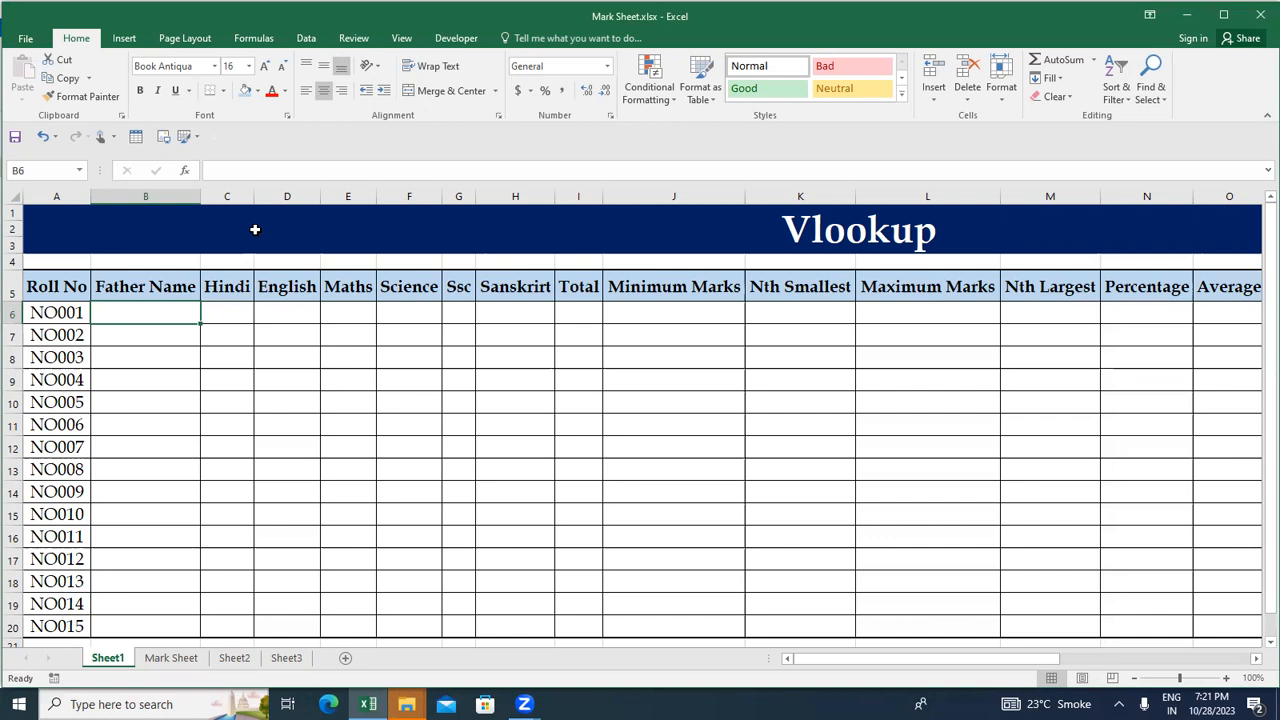
{"action": "key", "text": "Left"}
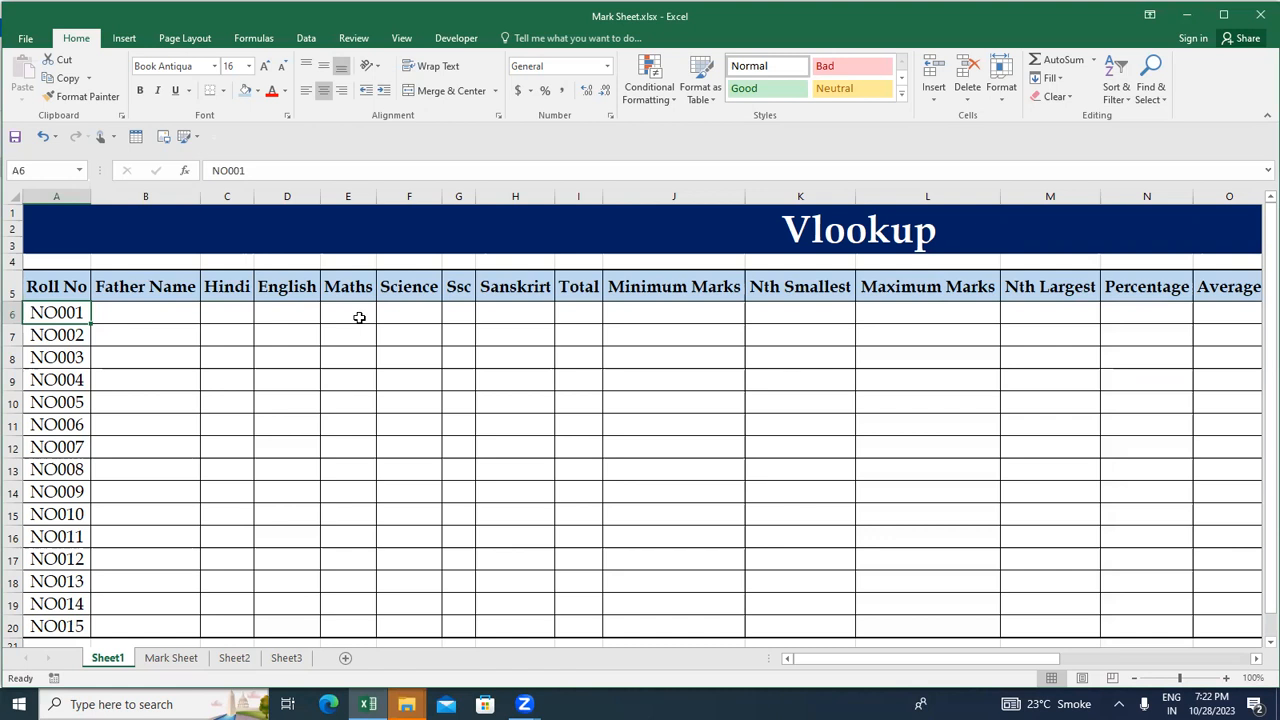
- Open the Mark Sheet worksheet and go to the header row of its marks table
{"action": "left_click", "coordinate": [152, 658]}
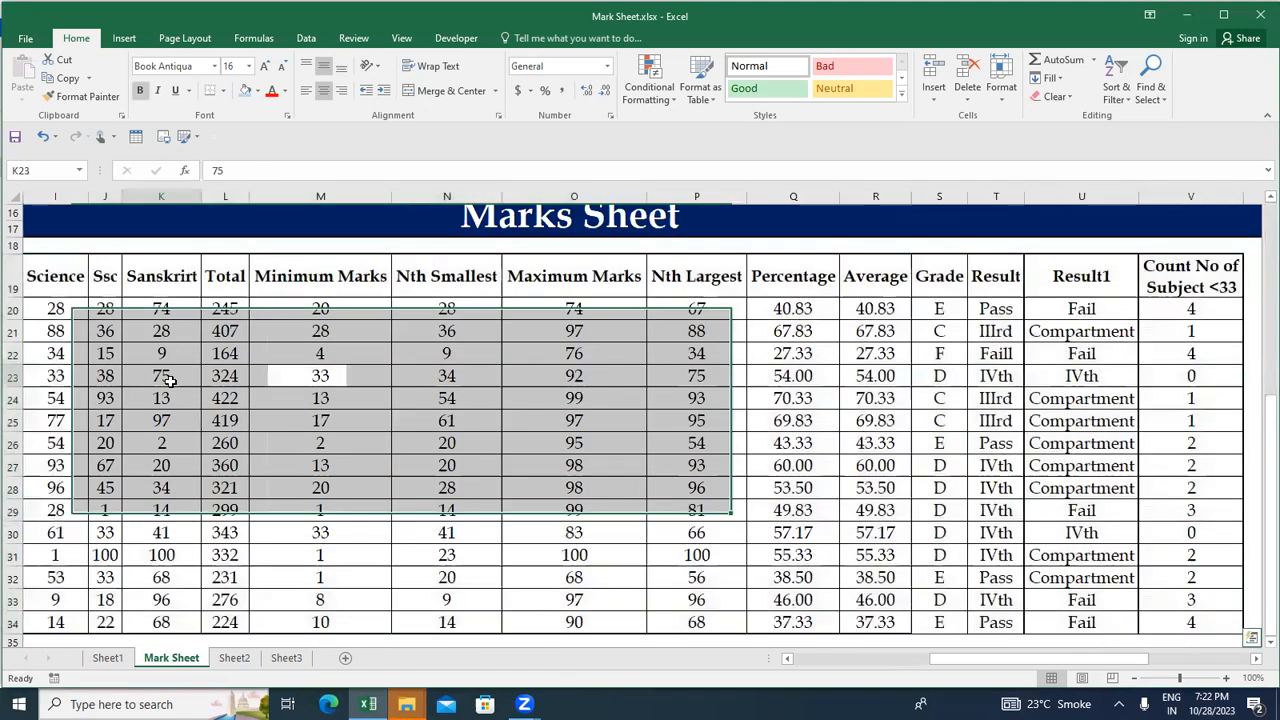
{"action": "key", "text": "Right"}
{"action": "key", "text": "Up"}
{"action": "key", "text": "Up"}
{"action": "key", "text": "Up"}
{"action": "key", "text": "Up"}
{"action": "key", "text": "Left"}
{"action": "key", "text": "Right"}
{"action": "key", "text": "Down"}
{"action": "key", "text": "Right"}
{"action": "key", "text": "Up"}
{"action": "key", "text": "Right"}
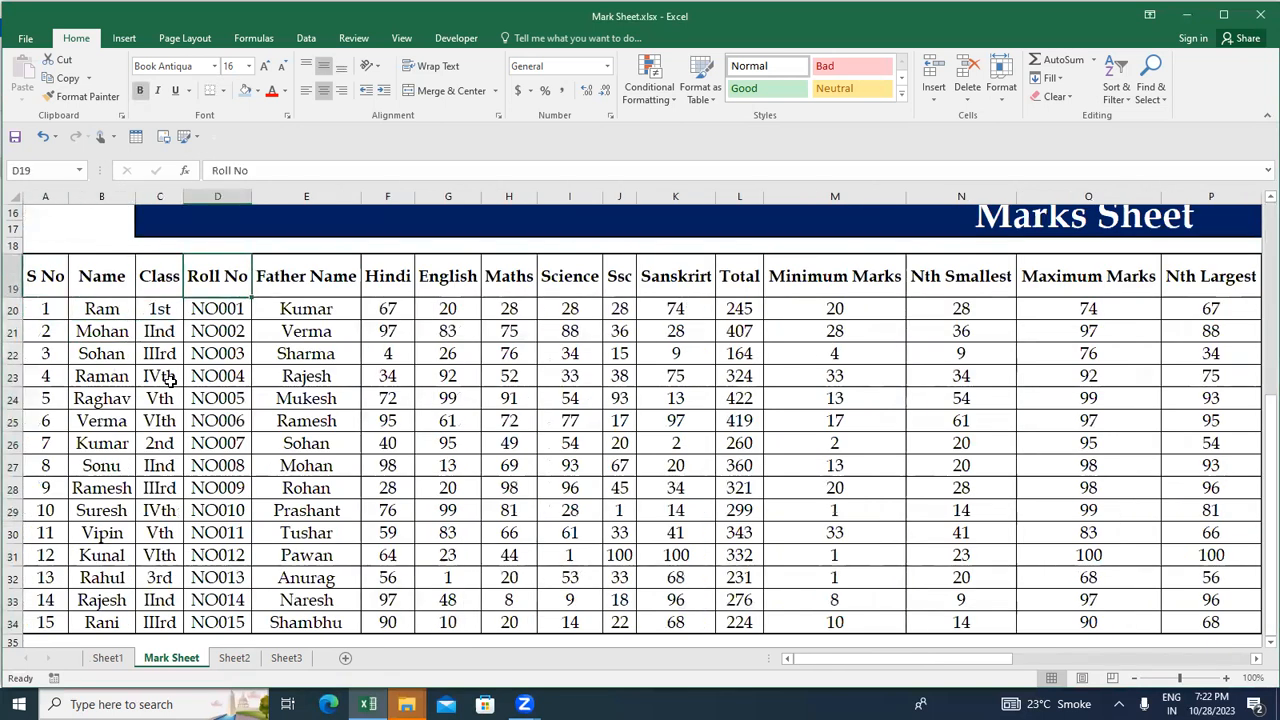
{"action": "key", "text": "ctrl+Right"}
{"action": "key", "text": "ctrl+Left"}
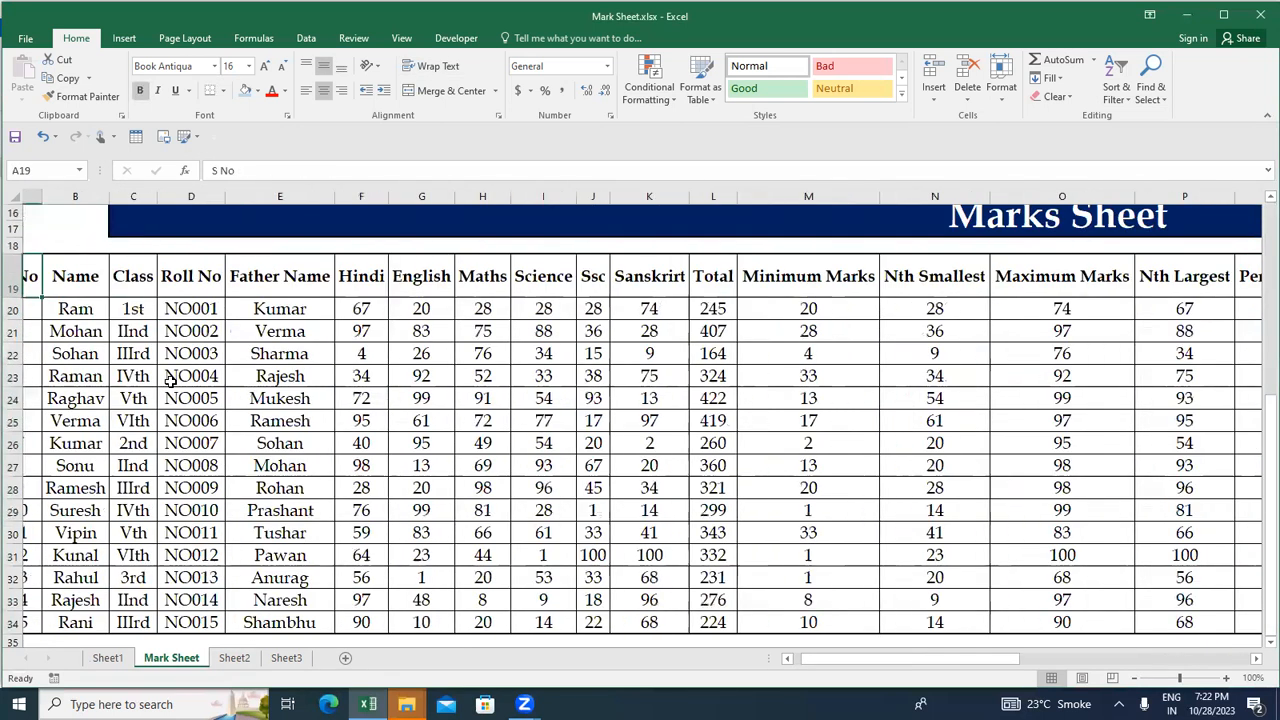
- Examine the marks table's column headers in row 19, from S No across to Result and back
{"action": "key", "text": "Right"}
{"action": "key", "text": "Right"}
{"action": "key", "text": "Right"}
{"action": "key", "text": "Right"}
{"action": "key", "text": "Right"}
{"action": "key", "text": "Right"}
{"action": "key", "text": "Right"}
{"action": "key", "text": "Right"}
{"action": "key", "text": "Right"}
{"action": "key", "text": "Right"}
{"action": "key", "text": "Right"}
{"action": "key", "text": "Right"}
{"action": "key", "text": "Right"}
{"action": "key", "text": "Right"}
{"action": "key", "text": "Right"}
{"action": "key", "text": "Right"}
{"action": "key", "text": "Right"}
{"action": "key", "text": "Right"}
{"action": "key", "text": "Right"}
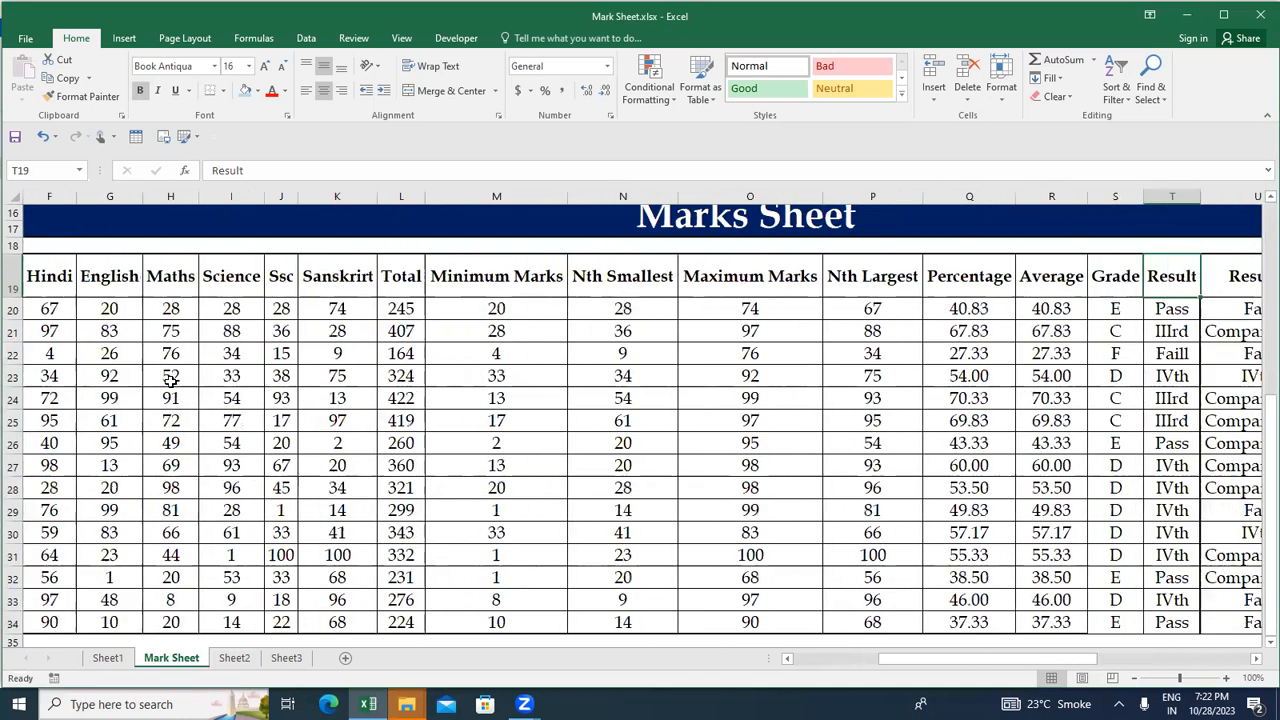
{"action": "key", "text": "Left"}
{"action": "key", "text": "Left"}
{"action": "key", "text": "Left"}
{"action": "key", "text": "Left"}
{"action": "key", "text": "Left"}
{"action": "key", "text": "Left"}
{"action": "key", "text": "Left"}
{"action": "key", "text": "Left"}
{"action": "key", "text": "Left"}
{"action": "key", "text": "Left"}
{"action": "key", "text": "Left"}
{"action": "key", "text": "Left"}
{"action": "key", "text": "Left"}
{"action": "key", "text": "Left"}
{"action": "key", "text": "Left"}
{"action": "key", "text": "Left"}
{"action": "key", "text": "Left"}
{"action": "key", "text": "Left"}
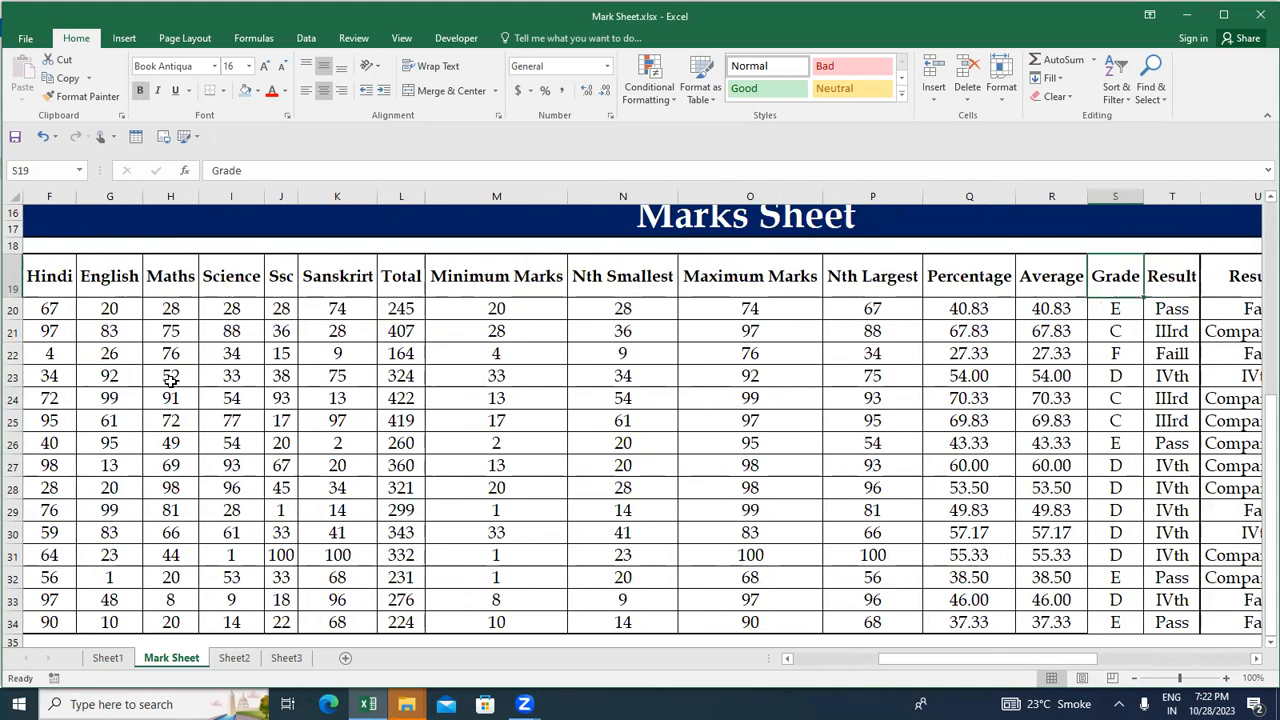
{"action": "key", "text": "Right"}
{"action": "key", "text": "Right"}
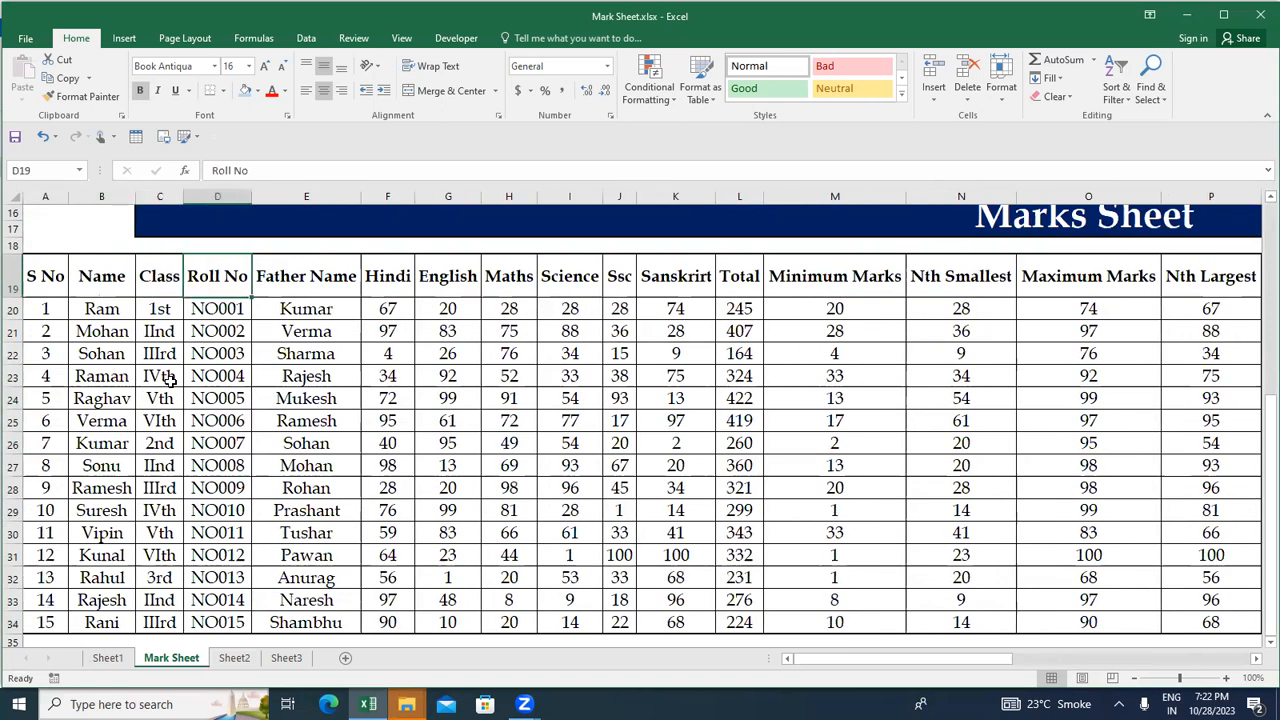
- Select the Roll No column D19:D34 of the marks table and look down its entries
{"action": "key", "text": "ctrl+shift+Down"}
{"action": "key", "text": "ctrl+shift+Up"}
{"action": "key", "text": "ctrl+shift+Down"}
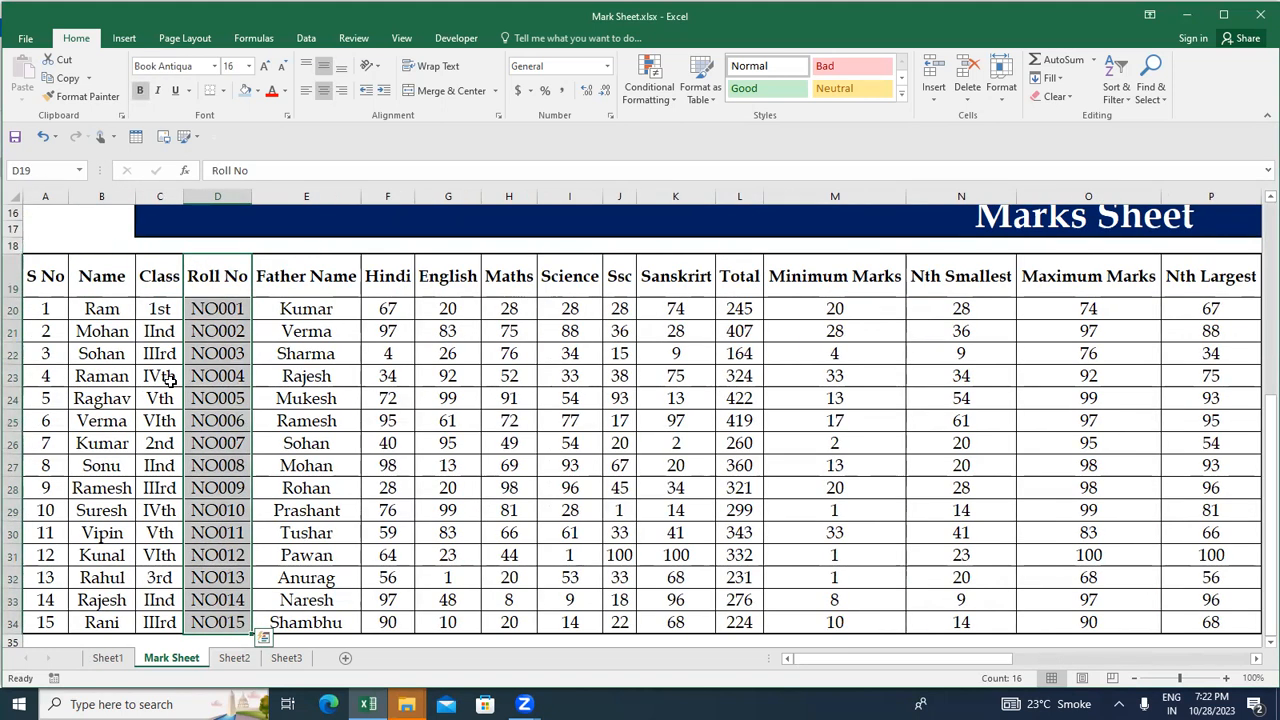
{"action": "key", "text": "Down"}
{"action": "key", "text": "Down"}
{"action": "key", "text": "Down"}
{"action": "key", "text": "Down"}
{"action": "key", "text": "Down"}
{"action": "key", "text": "Down"}
{"action": "key", "text": "Down"}
{"action": "key", "text": "Down"}
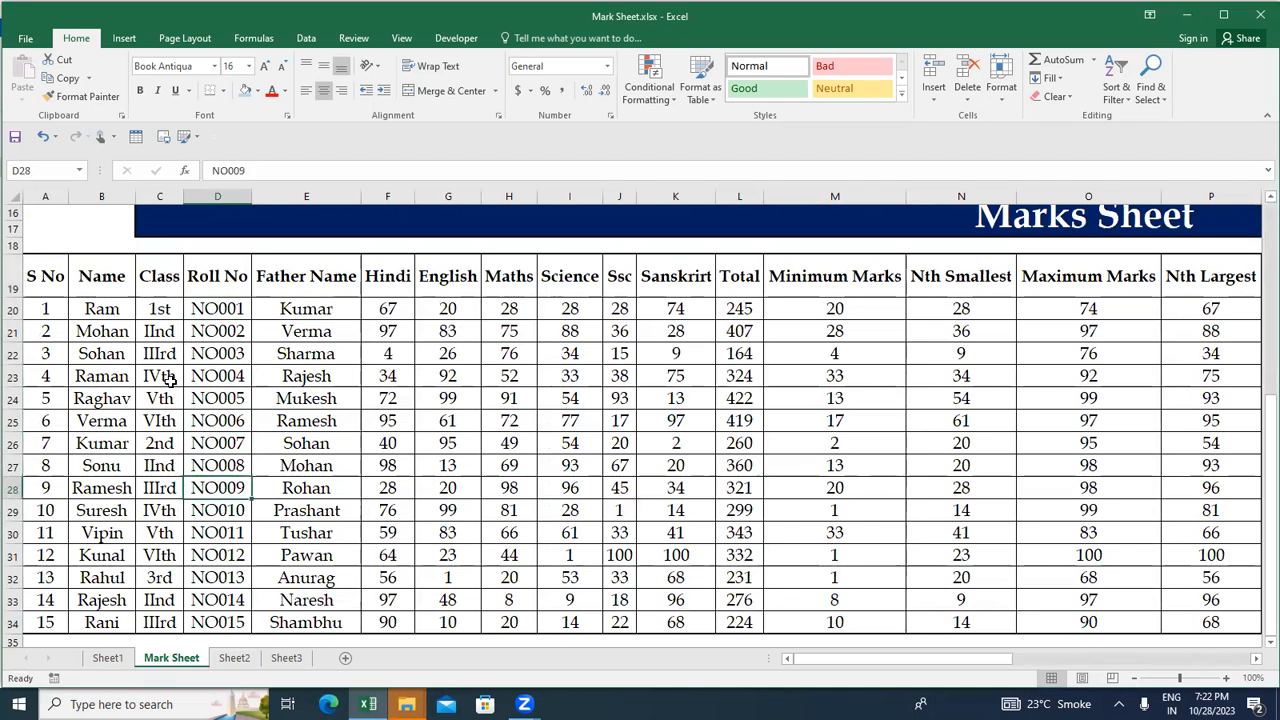
- Look through the students' records, comparing the roll numbers with the father names and marks in the same rows
{"action": "key", "text": "Right"}
{"action": "key", "text": "Right"}
{"action": "key", "text": "Right"}
{"action": "key", "text": "Right"}
{"action": "key", "text": "Left"}
{"action": "key", "text": "Left"}
{"action": "key", "text": "Left"}
{"action": "key", "text": "Left"}
{"action": "key", "text": "Left"}
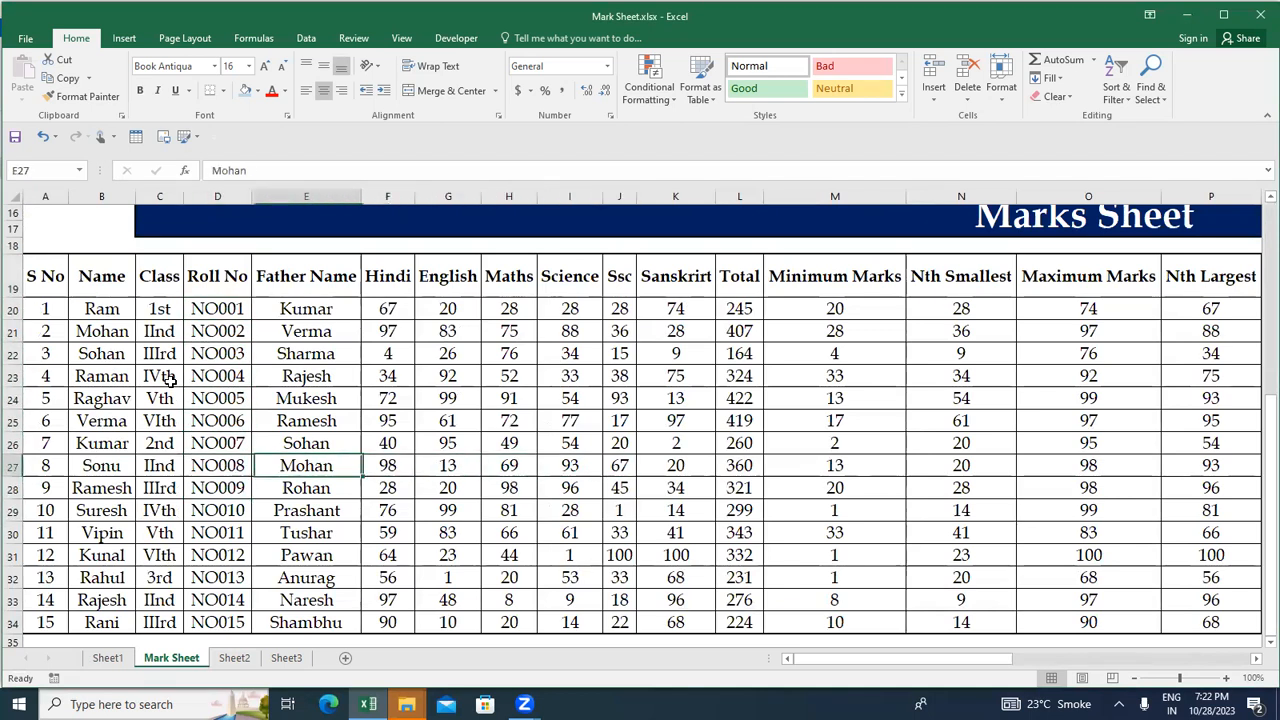
{"action": "key", "text": "Right"}
{"action": "key", "text": "Up"}
{"action": "key", "text": "Up"}
{"action": "key", "text": "Up"}
{"action": "key", "text": "Up"}
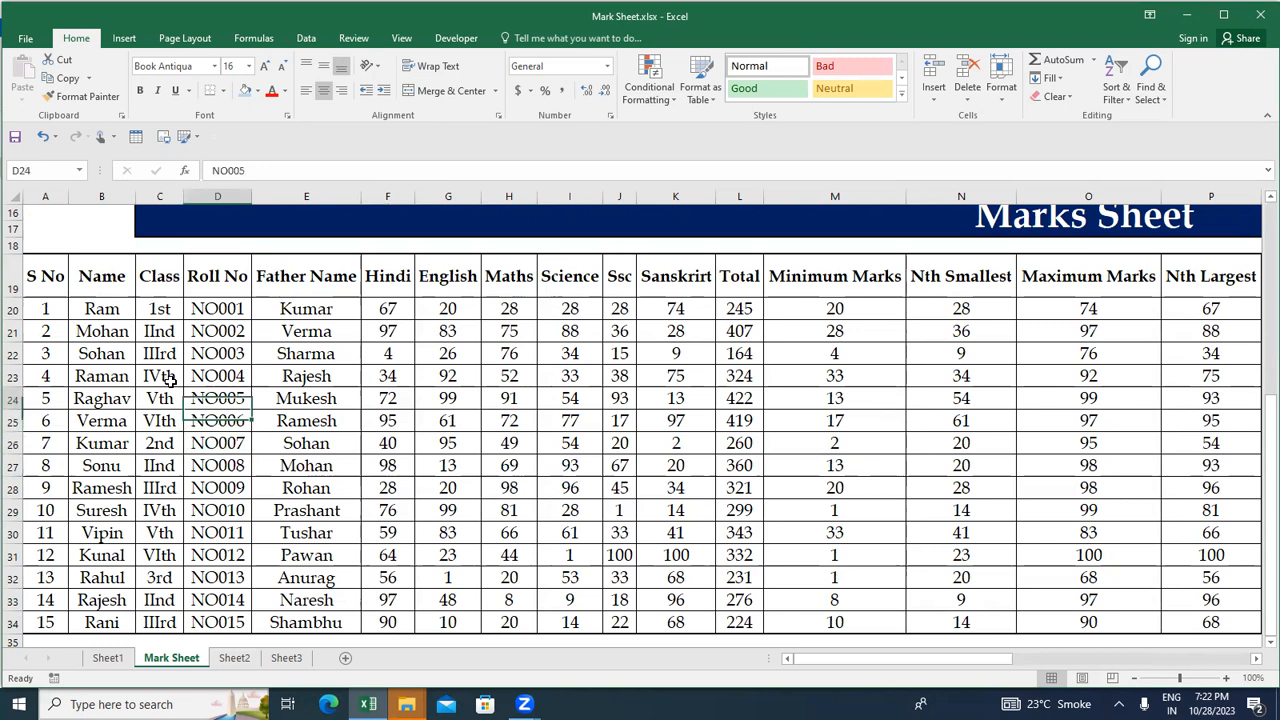
{"action": "key", "text": "Right"}
{"action": "key", "text": "Right"}
{"action": "key", "text": "Right"}
{"action": "key", "text": "Right"}
{"action": "key", "text": "Right"}
{"action": "key", "text": "Right"}
{"action": "key", "text": "Right"}
{"action": "key", "text": "Right"}
{"action": "key", "text": "Right"}
{"action": "key", "text": "Up"}
{"action": "key", "text": "Up"}
{"action": "key", "text": "Up"}
{"action": "key", "text": "Up"}
{"action": "key", "text": "Up"}
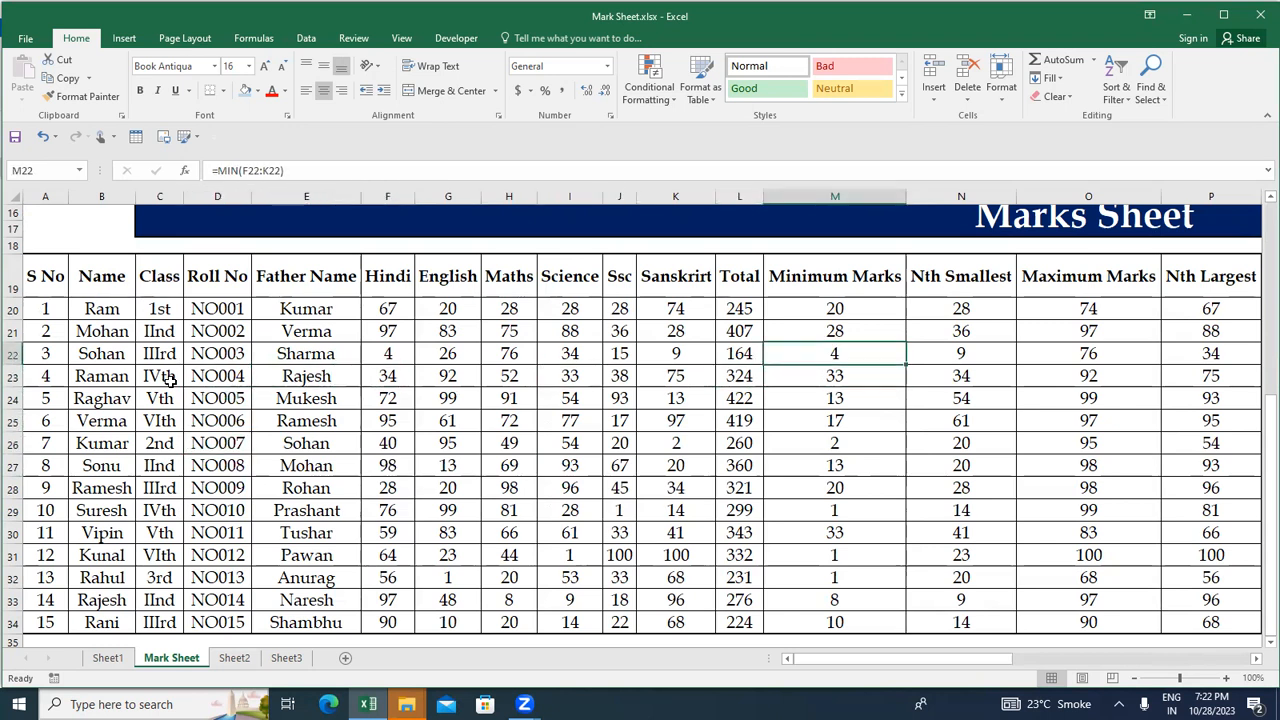
{"action": "key", "text": "Left"}
{"action": "key", "text": "Left"}
{"action": "key", "text": "Left"}
{"action": "key", "text": "Left"}
{"action": "key", "text": "Left"}
{"action": "key", "text": "Left"}
{"action": "key", "text": "Left"}
{"action": "key", "text": "Left"}
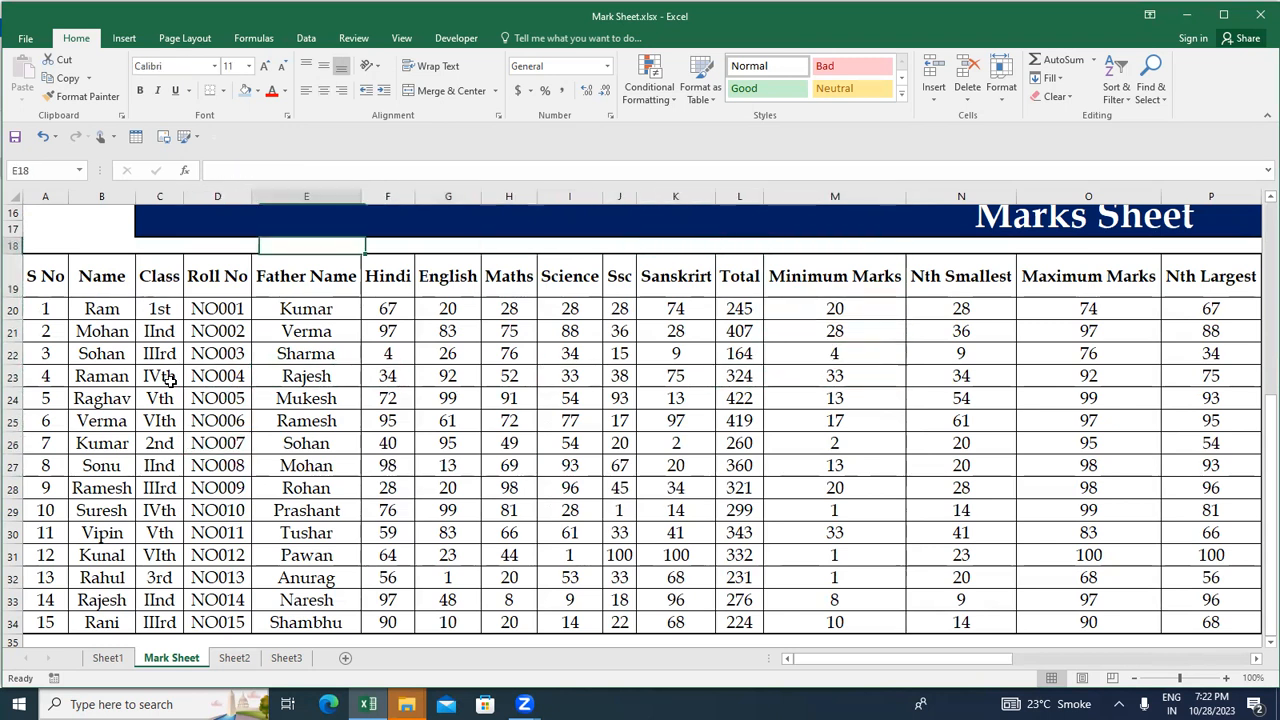
- Highlight the Roll No column again from its header to the last entry and review the roll numbers as lookup keys
{"action": "key", "text": "Down"}
{"action": "key", "text": "ctrl+shift+Down"}
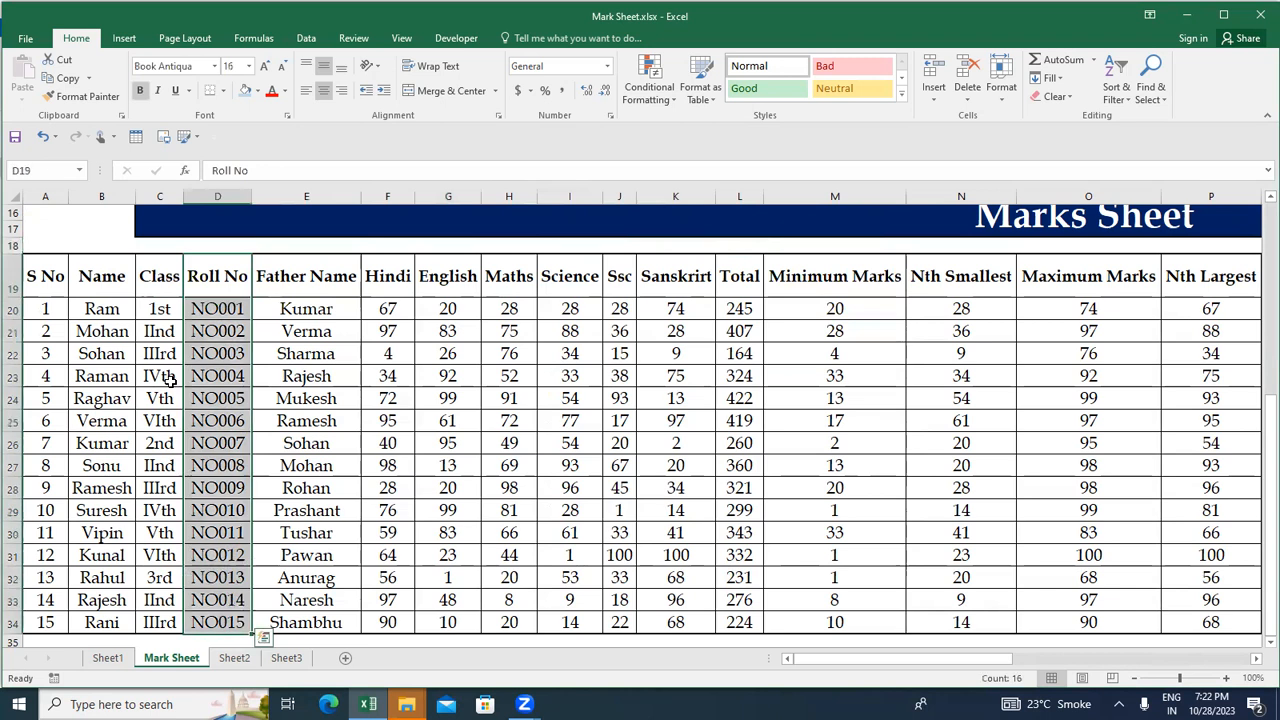
{"action": "key", "text": "Down"}
{"action": "key", "text": "Down"}
{"action": "key", "text": "Down"}
{"action": "key", "text": "Down"}
{"action": "key", "text": "Down"}
{"action": "key", "text": "Down"}
{"action": "key", "text": "Down"}
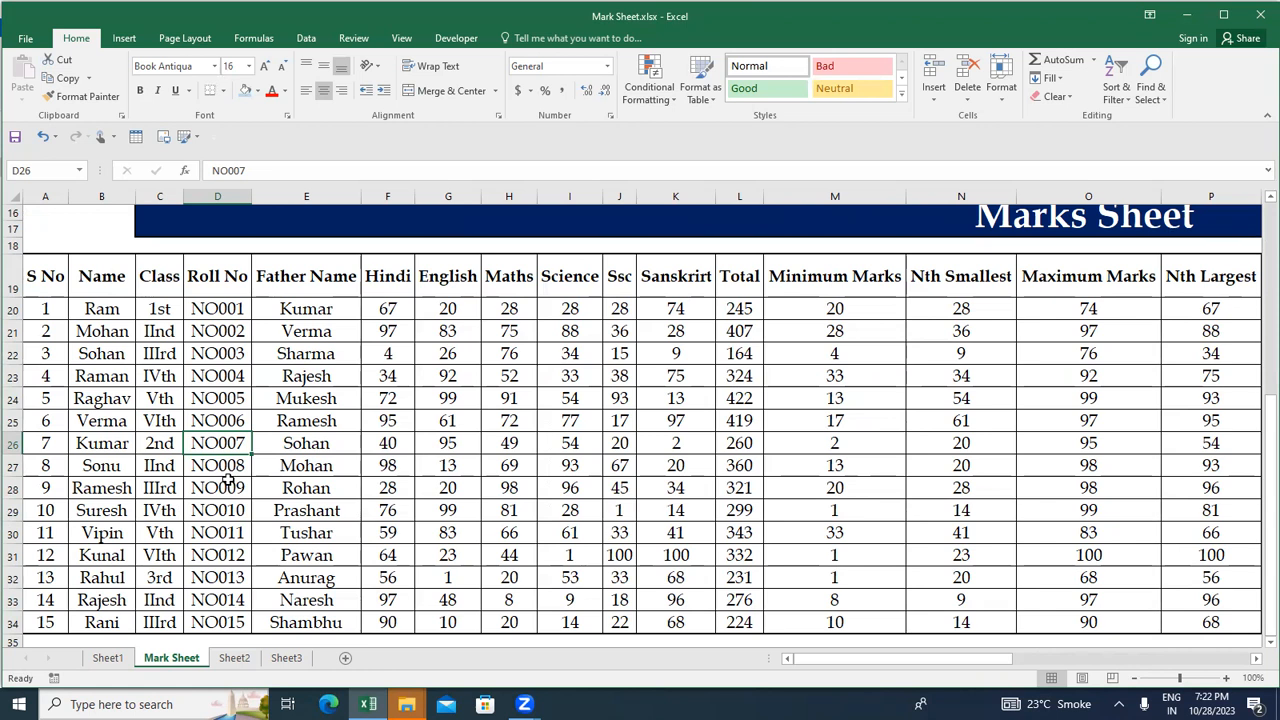
- Examine the first student's record in row 20, from the roll number across to the Ssc mark
{"action": "right_click", "coordinate": [219, 308]}
{"action": "key", "text": "Escape"}
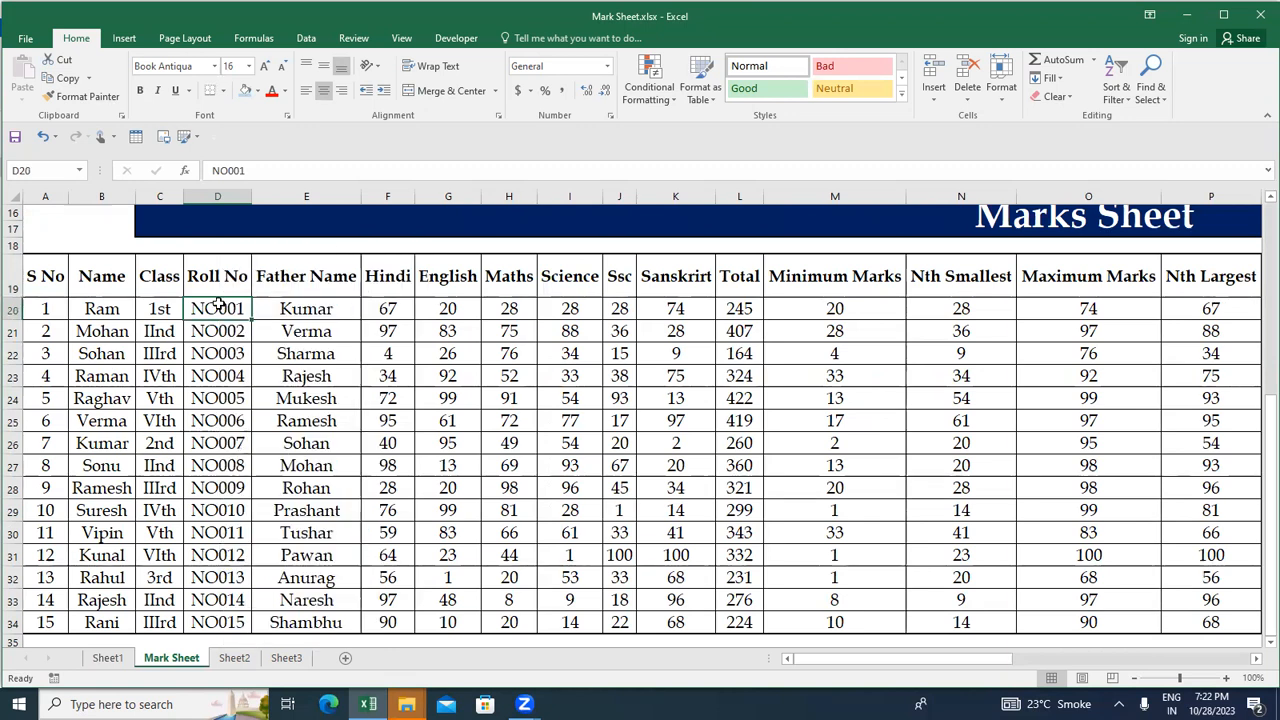
{"action": "key", "text": "Right"}
{"action": "key", "text": "Right"}
{"action": "key", "text": "Right"}
{"action": "key", "text": "Right"}
{"action": "key", "text": "Right"}
{"action": "key", "text": "Right"}
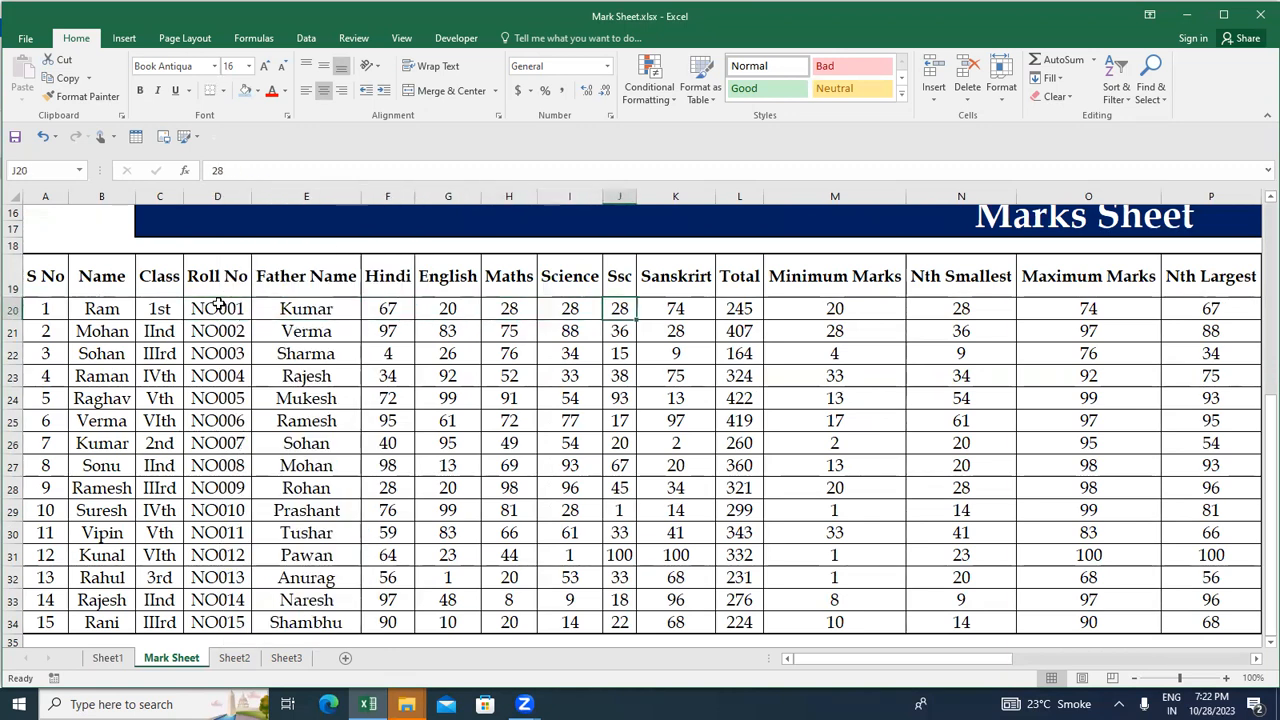
- On Sheet1, swap the first two roll numbers by setting A6 to NO002 and A7 to NO001
{"action": "left_click", "coordinate": [127, 657]}
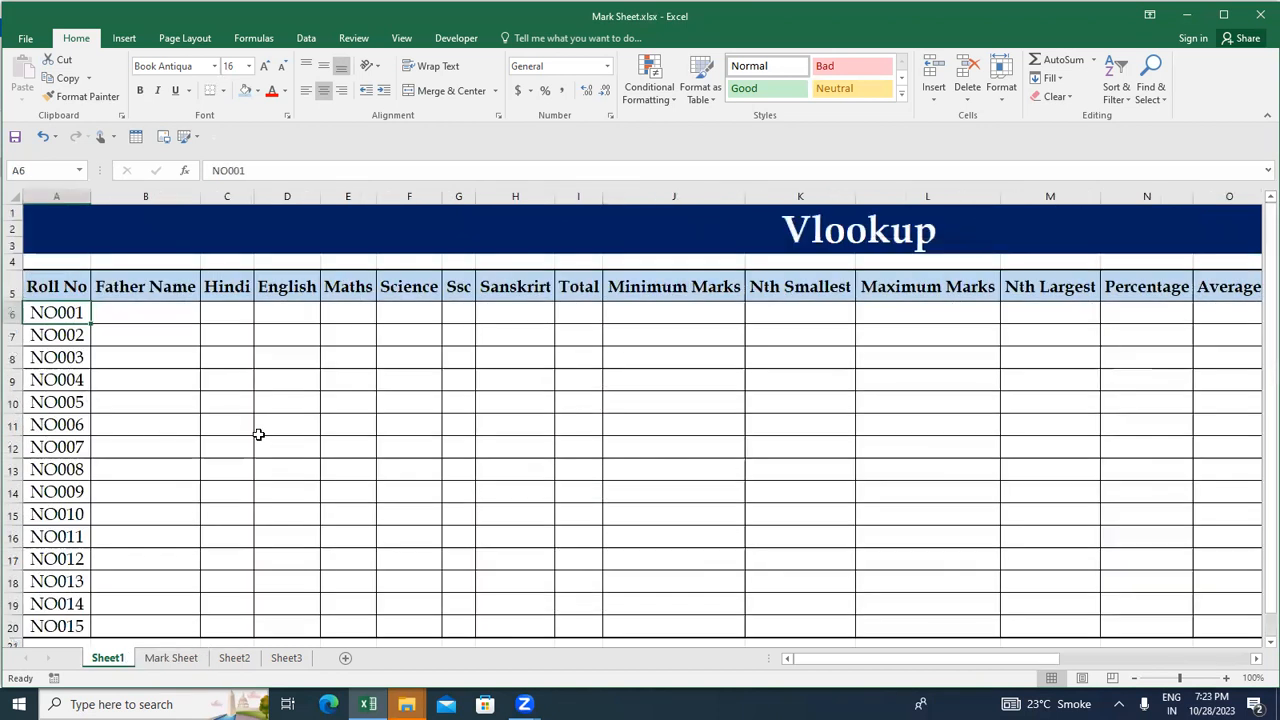
{"action": "key", "text": "F2"}
{"action": "key", "text": "BackSpace"}
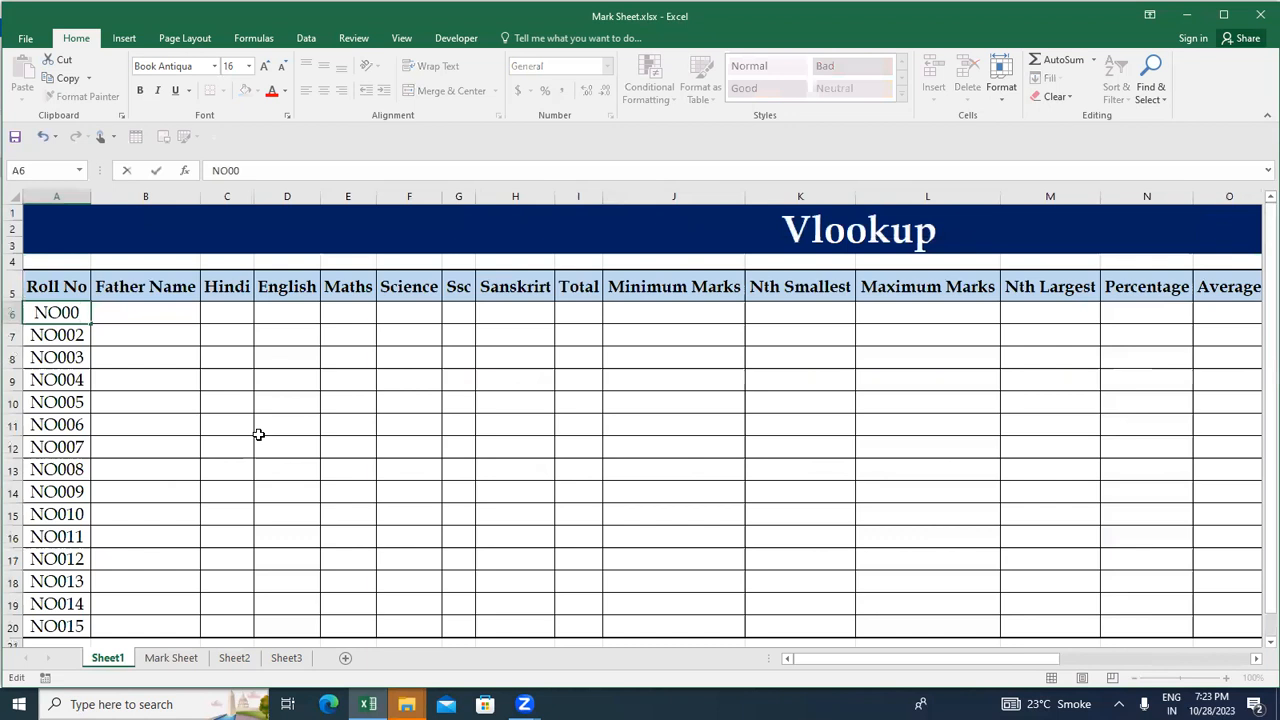
{"action": "type", "text": "2"}
{"action": "key", "text": "Return"}
{"action": "key", "text": "F2"}
{"action": "key", "text": "BackSpace"}
{"action": "type", "text": "1"}
{"action": "key", "text": "Return"}
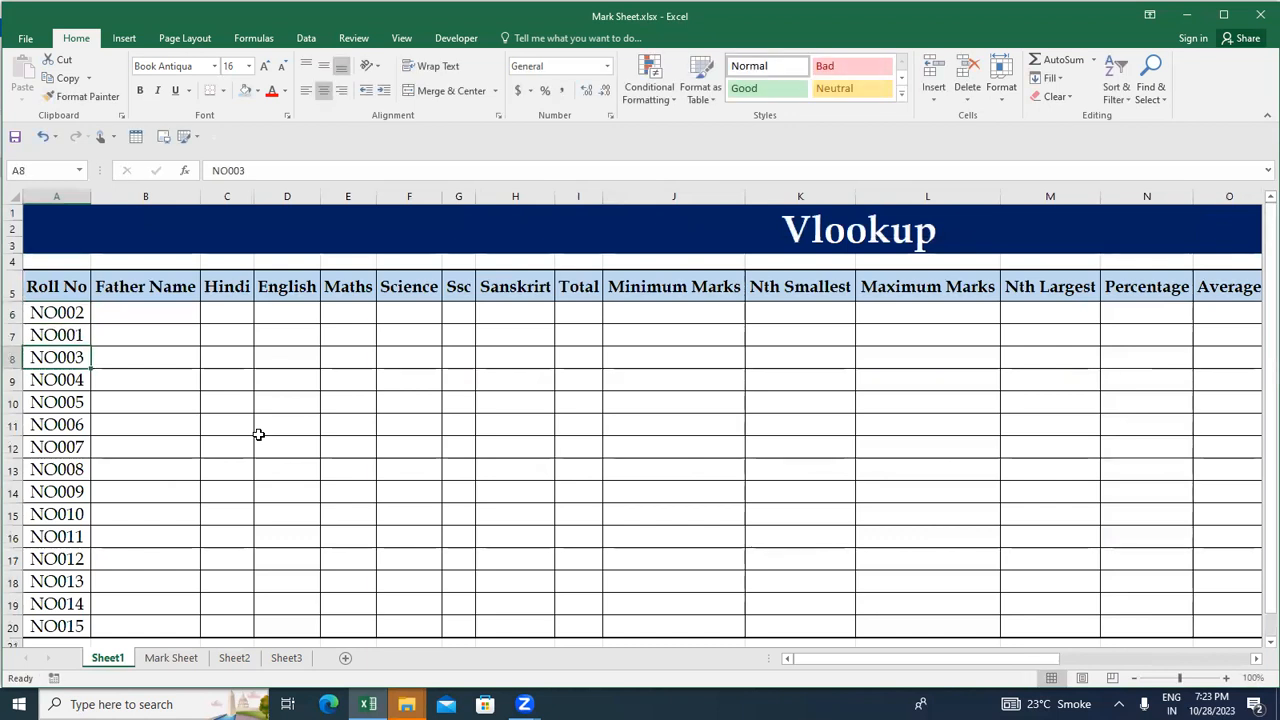
- Set the third roll number in A8 to NO010
{"action": "key", "text": "F2"}
{"action": "key", "text": "BackSpace"}
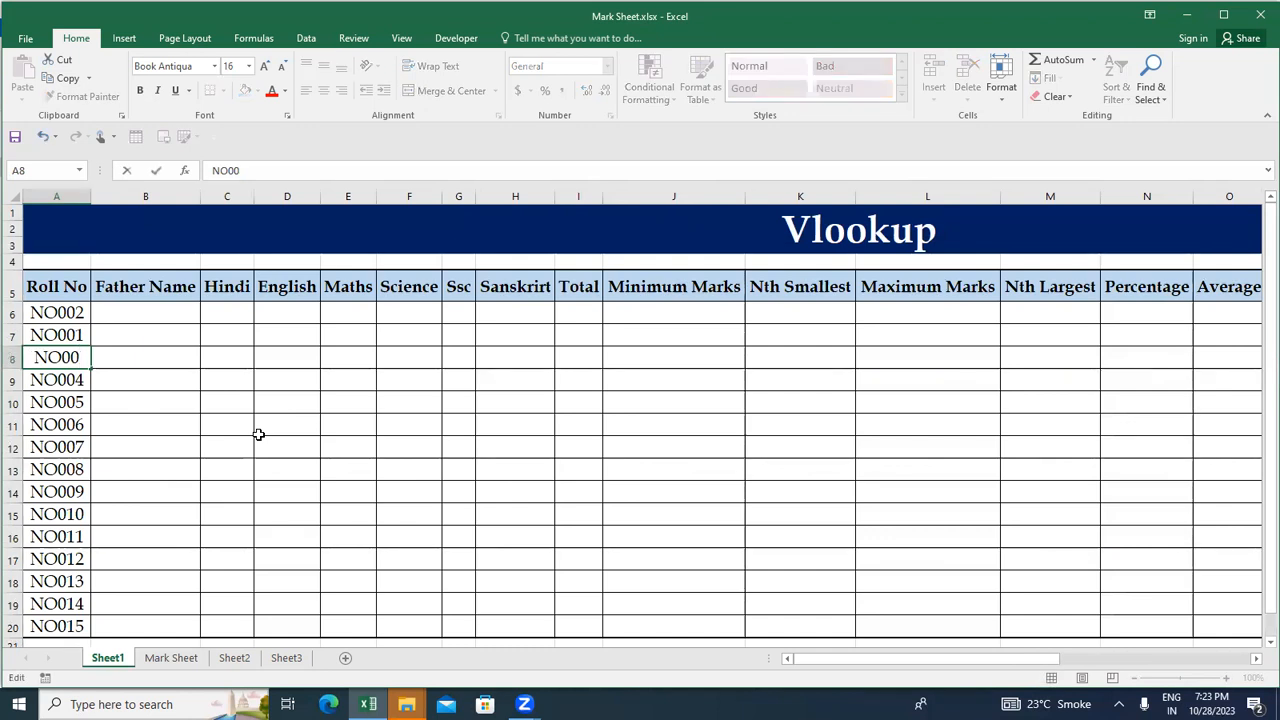
{"action": "key", "text": "BackSpace"}
{"action": "type", "text": "10"}
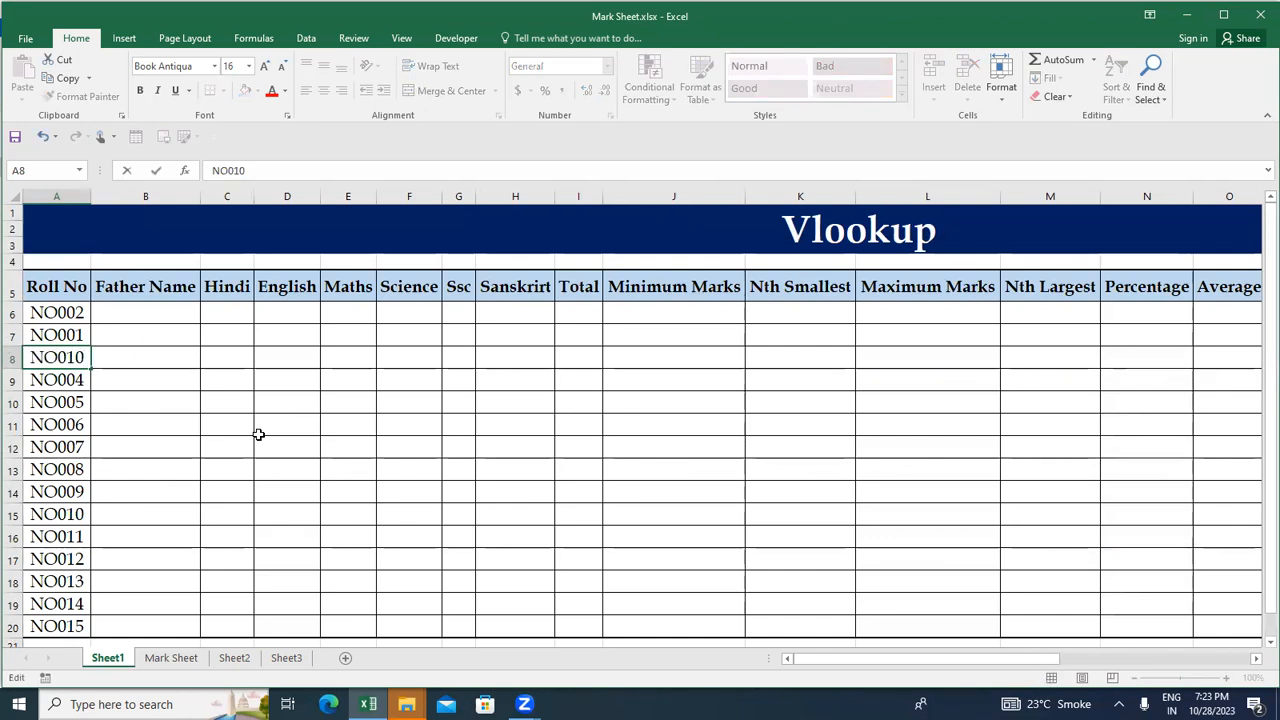
{"action": "key", "text": "Return"}
- Set the roll number in A15 of Sheet1 to NO003
{"action": "key", "text": "Down"}
{"action": "key", "text": "Down"}
{"action": "key", "text": "Down"}
{"action": "key", "text": "Down"}
{"action": "key", "text": "Down"}
{"action": "key", "text": "Down"}
{"action": "key", "text": "Down"}
{"action": "key", "text": "Down"}
{"action": "key", "text": "Up"}
{"action": "key", "text": "Up"}
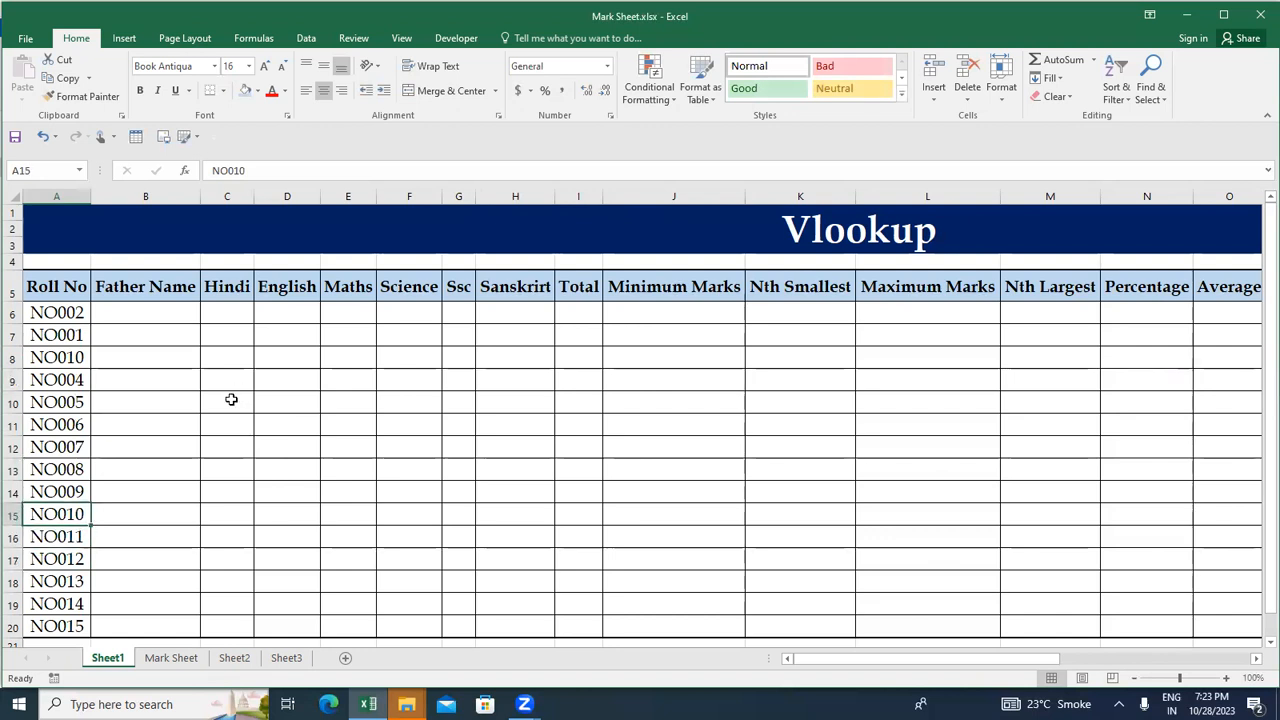
{"action": "left_click", "coordinate": [293, 170]}
{"action": "key", "text": "BackSpace"}
{"action": "key", "text": "BackSpace"}
{"action": "type", "text": "03"}
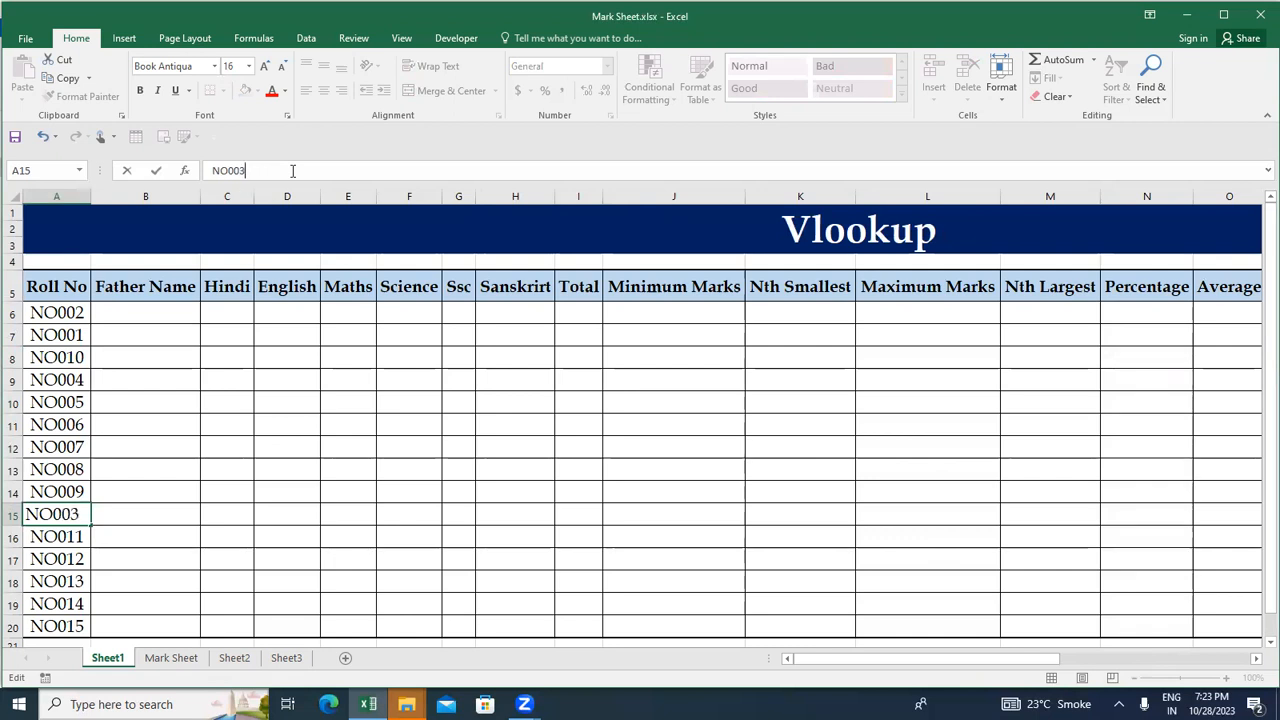
{"action": "key", "text": "Return"}
- Copy the first roll number, NO002, from A6
{"action": "key", "text": "Up"}
{"action": "key", "text": "Up"}
{"action": "key", "text": "Up"}
{"action": "key", "text": "Up"}
{"action": "key", "text": "Up"}
{"action": "key", "text": "Up"}
{"action": "key", "text": "Up"}
{"action": "key", "text": "Up"}
{"action": "key", "text": "Up"}
{"action": "key", "text": "Up"}
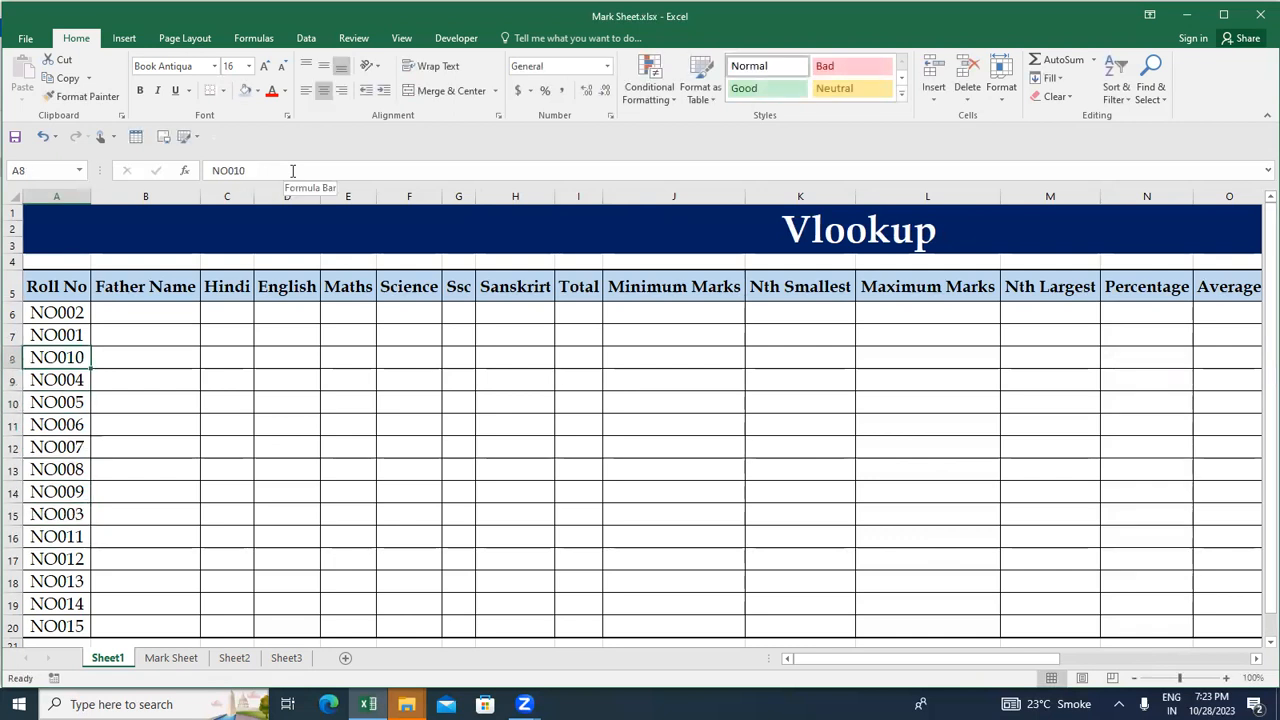
{"action": "key", "text": "ctrl+c"}
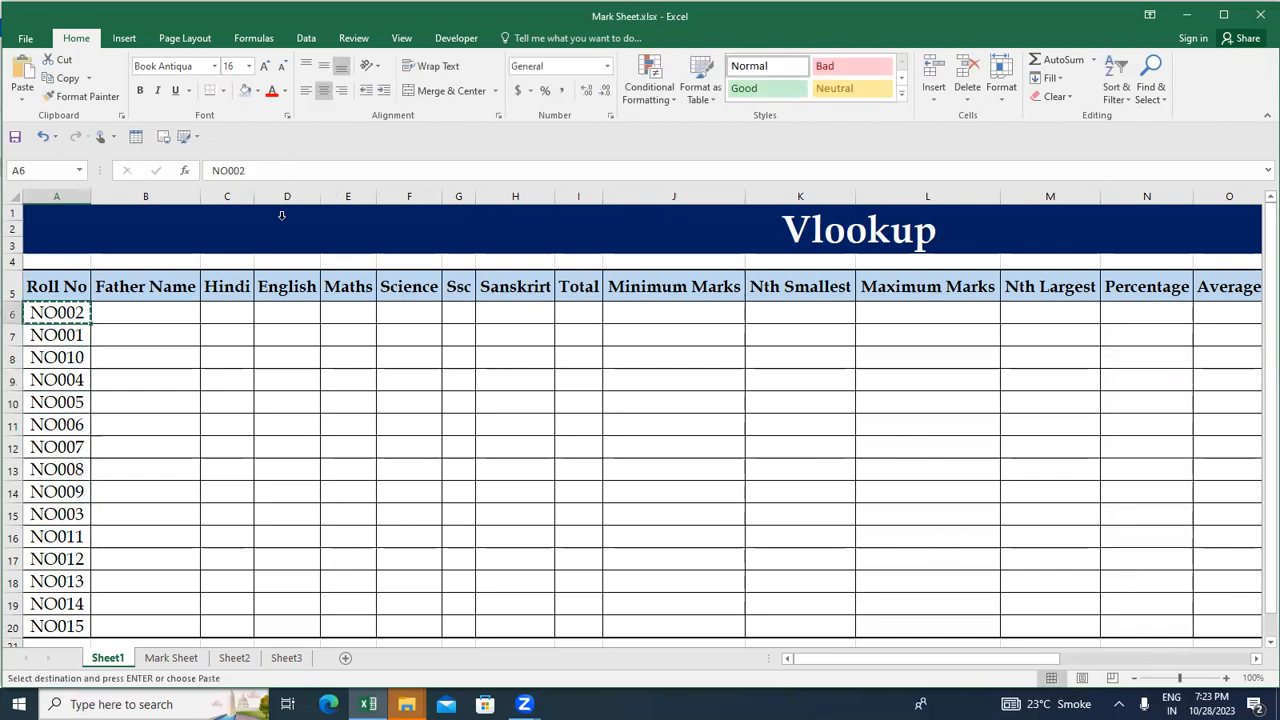
- Search the Mark Sheet for roll number NO002, starting from the Roll No header
{"action": "left_click", "coordinate": [150, 660]}
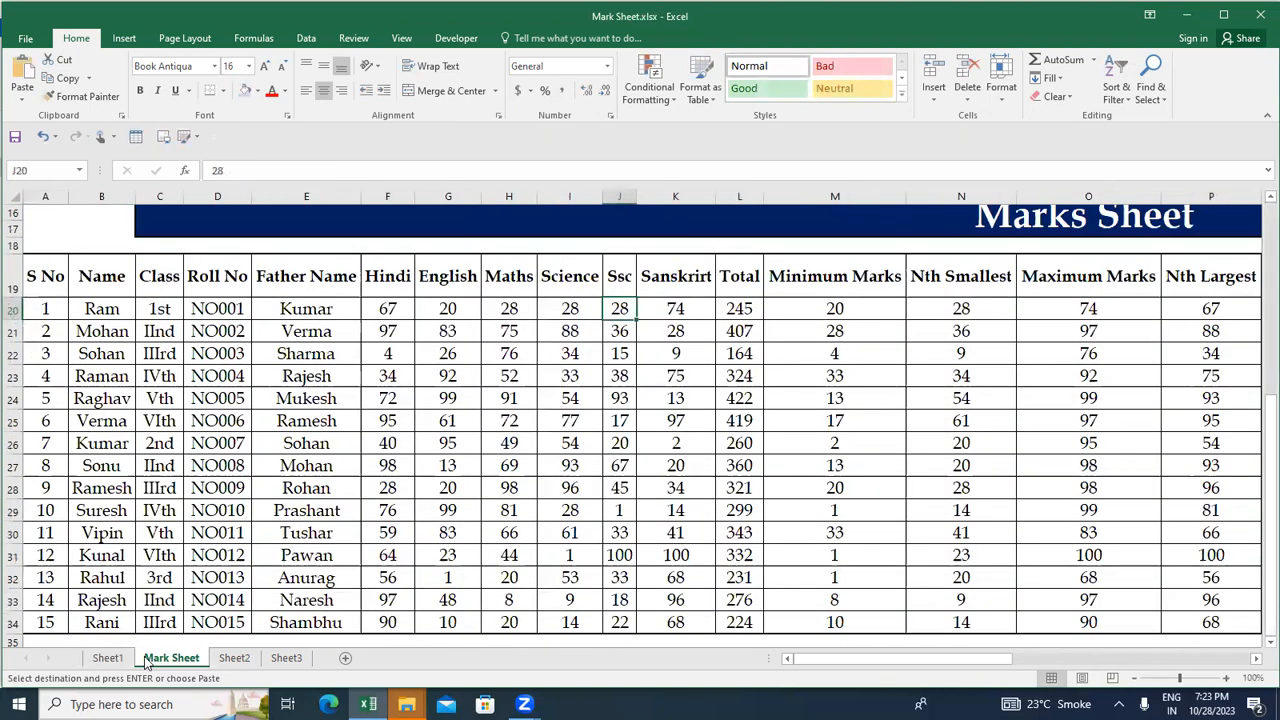
{"action": "key", "text": "Left"}
{"action": "key", "text": "Left"}
{"action": "key", "text": "Left"}
{"action": "key", "text": "Down"}
{"action": "key", "text": "Down"}
{"action": "key", "text": "Down"}
{"action": "key", "text": "Down"}
{"action": "key", "text": "Down"}
{"action": "key", "text": "Down"}
{"action": "key", "text": "Down"}
{"action": "key", "text": "Down"}
{"action": "key", "text": "Down"}
{"action": "key", "text": "Down"}
{"action": "key", "text": "Down"}
{"action": "key", "text": "Down"}
{"action": "key", "text": "Down"}
{"action": "key", "text": "Down"}
{"action": "key", "text": "Down"}
{"action": "key", "text": "Down"}
{"action": "key", "text": "Down"}
{"action": "key", "text": "Down"}
{"action": "key", "text": "Down"}
{"action": "key", "text": "Down"}
{"action": "key", "text": "Down"}
{"action": "key", "text": "Down"}
{"action": "key", "text": "Down"}
{"action": "key", "text": "Down"}
{"action": "key", "text": "Down"}
{"action": "key", "text": "Down"}
{"action": "key", "text": "Down"}
{"action": "key", "text": "Down"}
{"action": "key", "text": "Down"}
{"action": "key", "text": "Down"}
{"action": "key", "text": "Down"}
{"action": "key", "text": "Down"}
{"action": "key", "text": "Down"}
{"action": "key", "text": "Down"}
{"action": "key", "text": "Down"}
{"action": "key", "text": "Down"}
{"action": "key", "text": "Down"}
{"action": "key", "text": "Down"}
{"action": "key", "text": "Down"}
{"action": "key", "text": "Down"}
{"action": "key", "text": "ctrl+Up"}
{"action": "key", "text": "Up"}
{"action": "key", "text": "Left"}
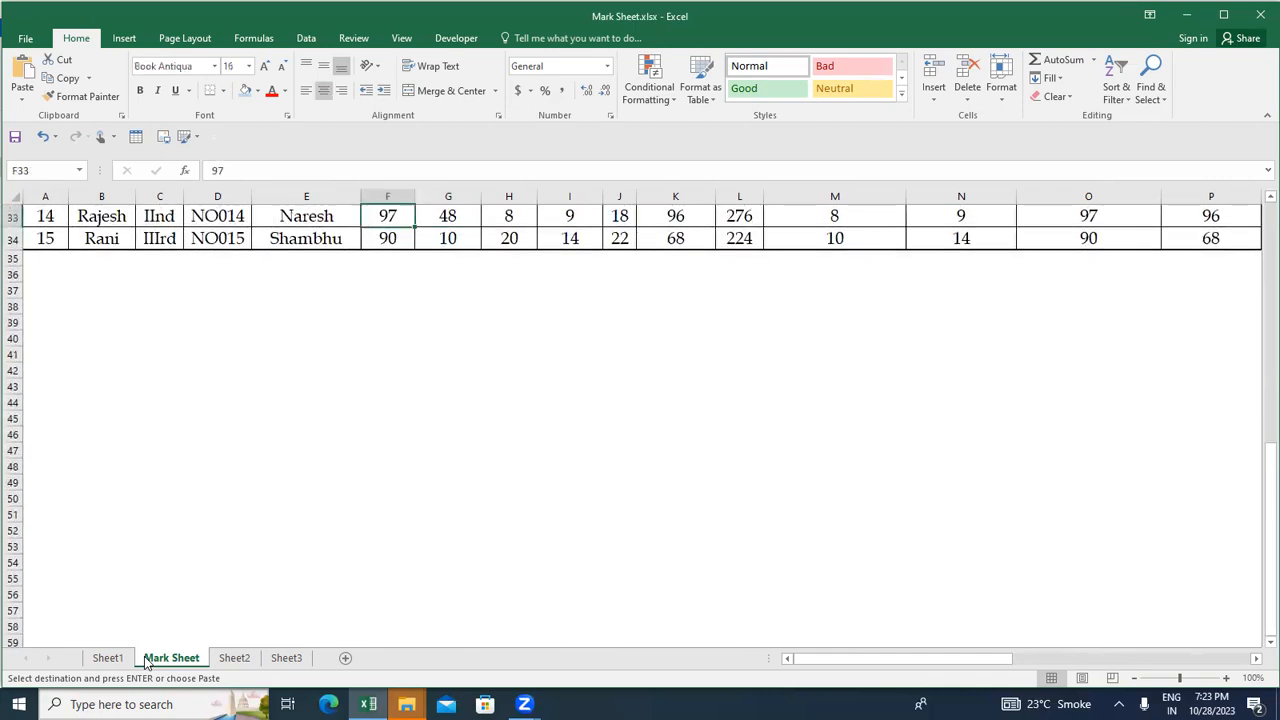
{"action": "key", "text": "ctrl+Up"}
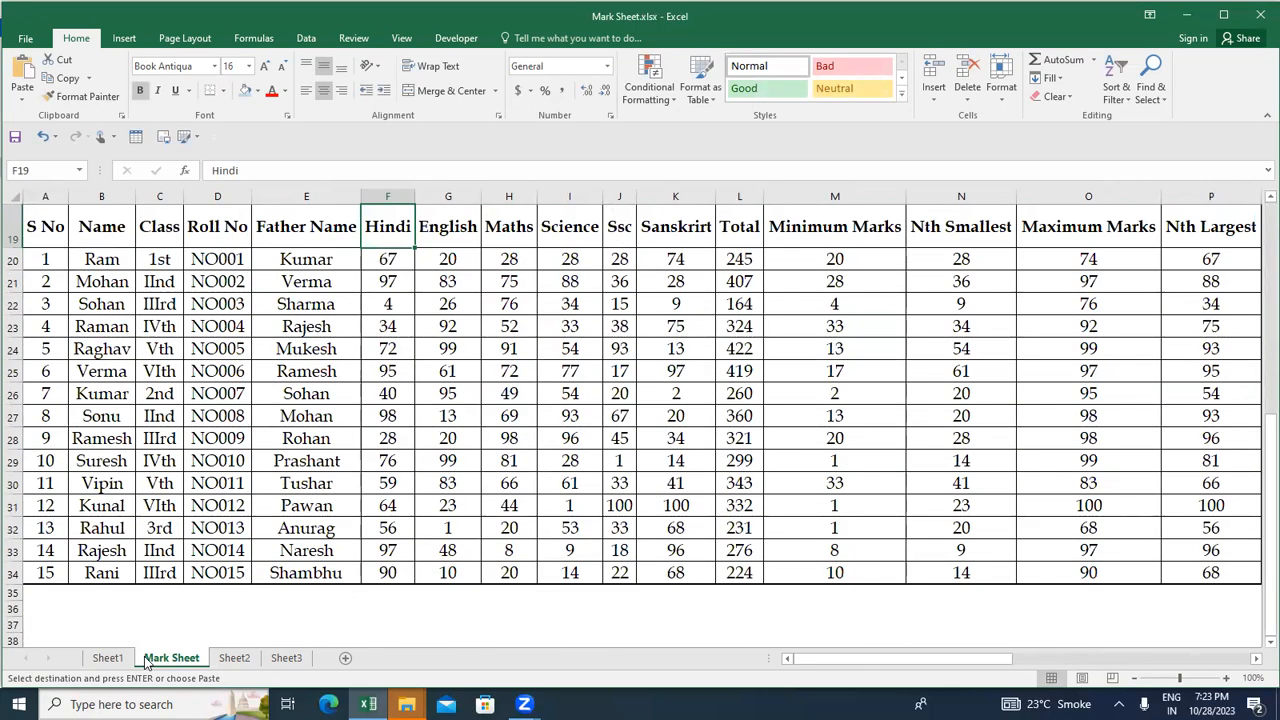
{"action": "key", "text": "Left"}
{"action": "key", "text": "Left"}
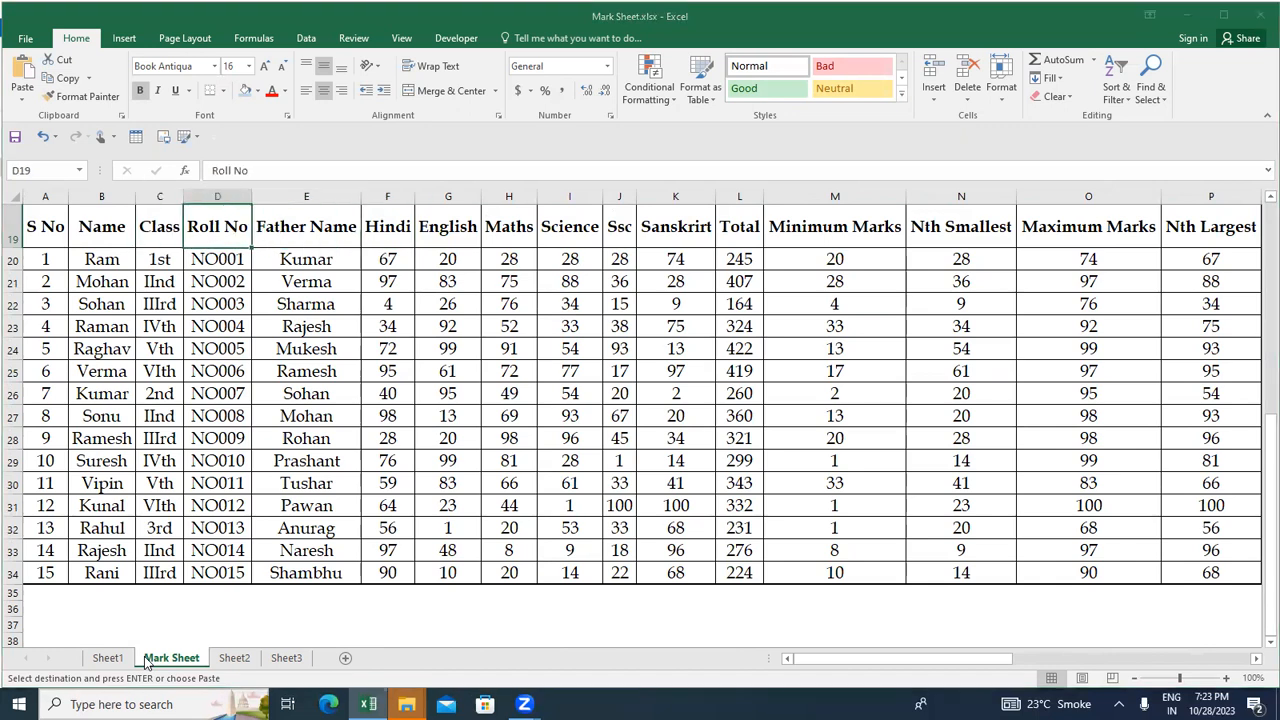
{"action": "key", "text": "ctrl+f"}
{"action": "key", "text": "Return"}
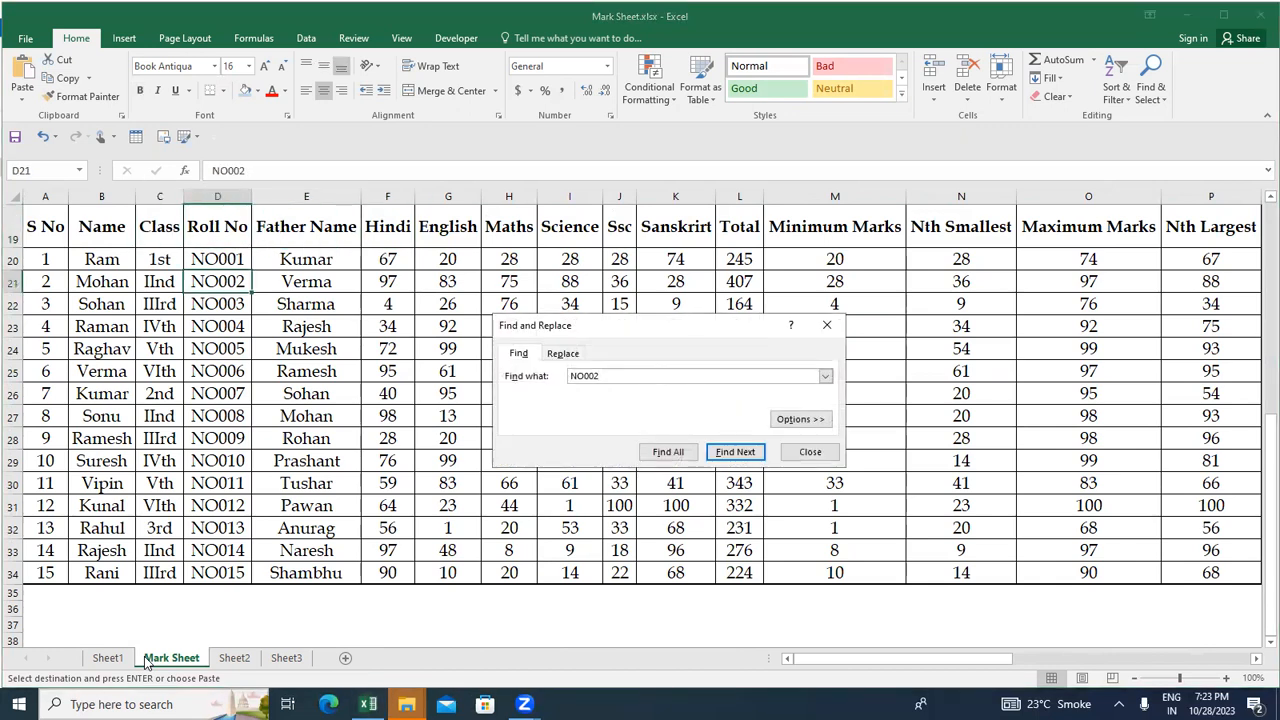
{"action": "key", "text": "Escape"}
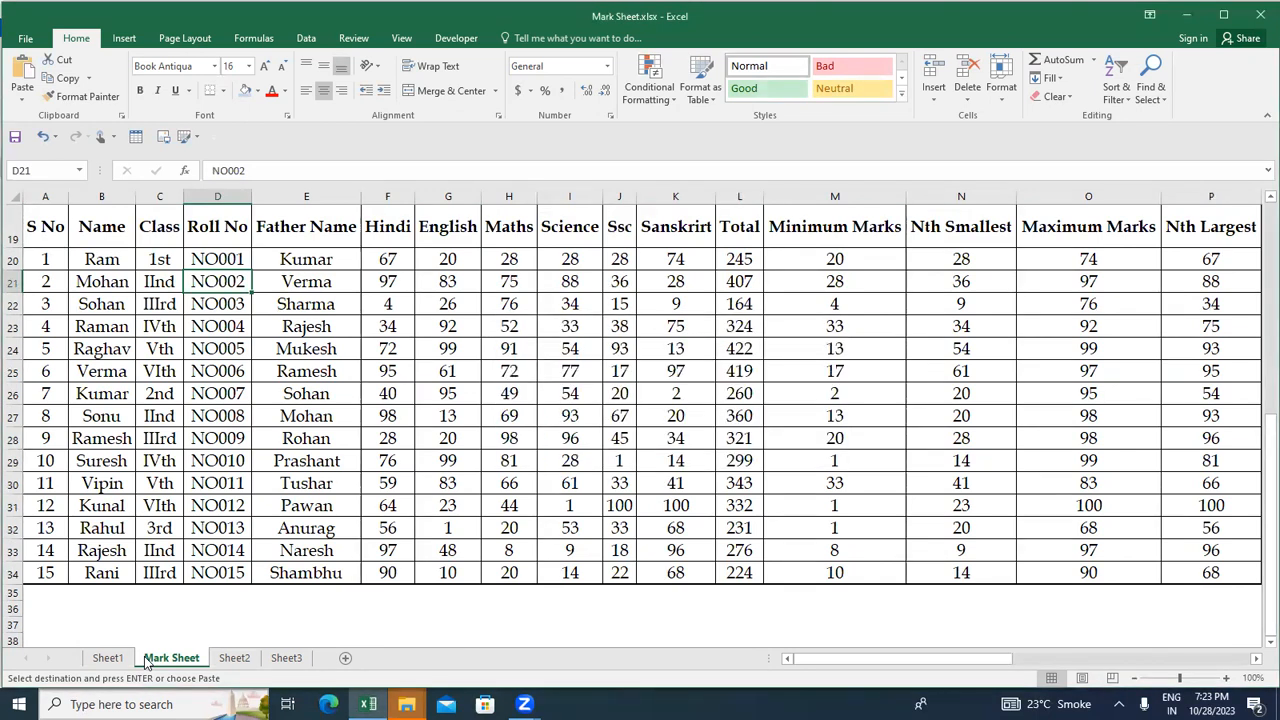
- Copy the NO002 record in row 21, from the roll number across to Nth Largest
{"action": "key", "text": "shift+Right"}
{"action": "key", "text": "shift+Right"}
{"action": "key", "text": "shift+Right"}
{"action": "key", "text": "shift+Right"}
{"action": "key", "text": "shift+Right"}
{"action": "key", "text": "shift+Right"}
{"action": "key", "text": "shift+Right"}
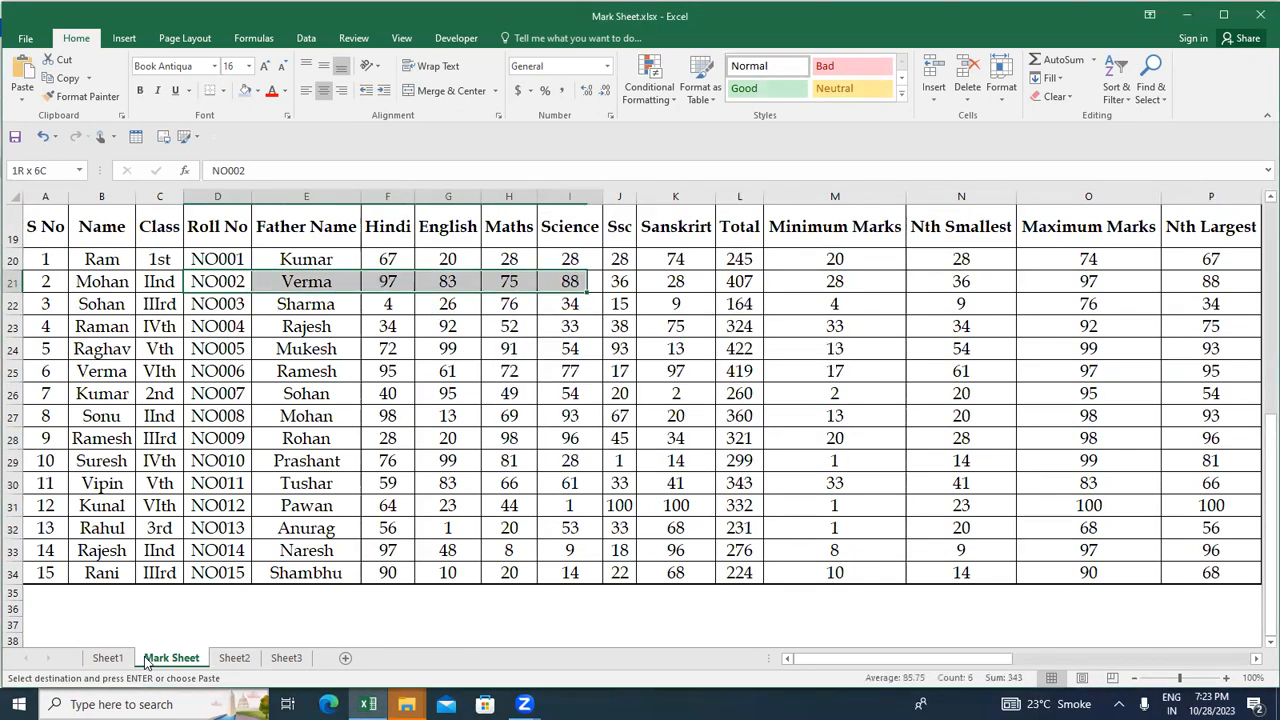
{"action": "key", "text": "shift+Right"}
{"action": "key", "text": "shift+Right"}
{"action": "key", "text": "shift+Right"}
{"action": "key", "text": "shift+Right"}
{"action": "key", "text": "shift+Right"}
{"action": "key", "text": "ctrl+v"}
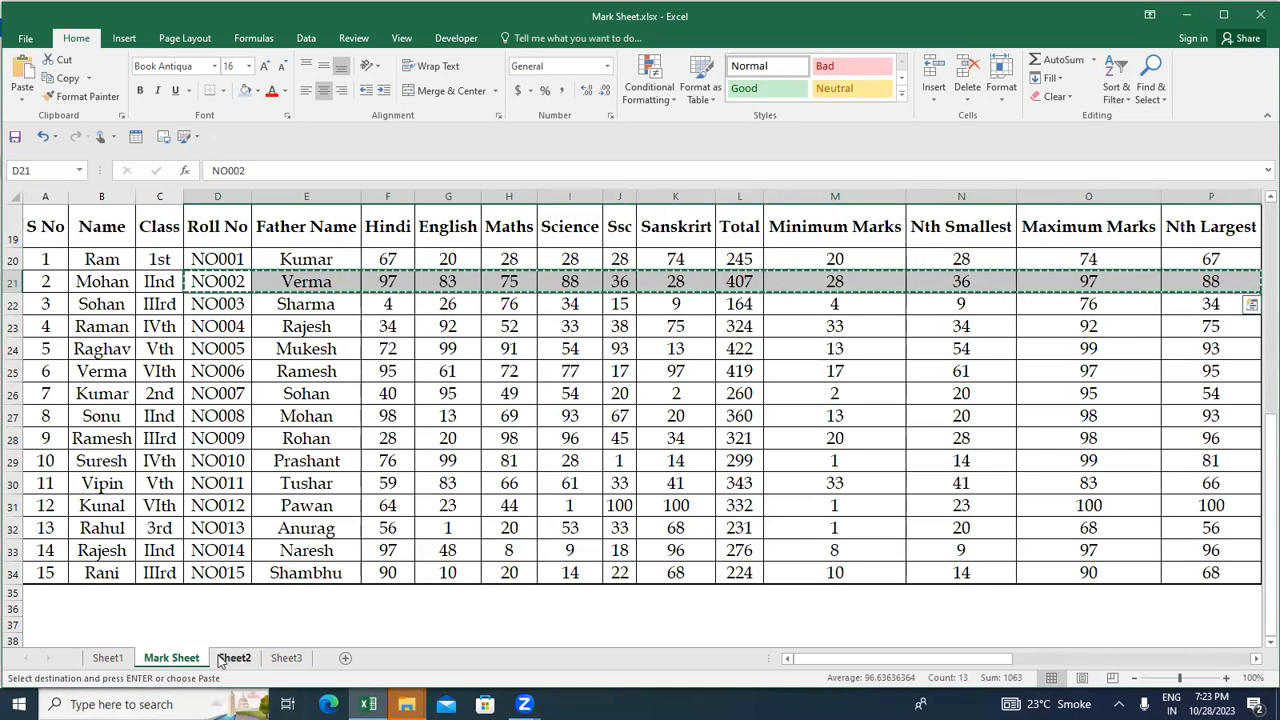
- Paste the copied record into row 6 of Sheet1, starting at the Father Name column
{"action": "left_click", "coordinate": [132, 660]}
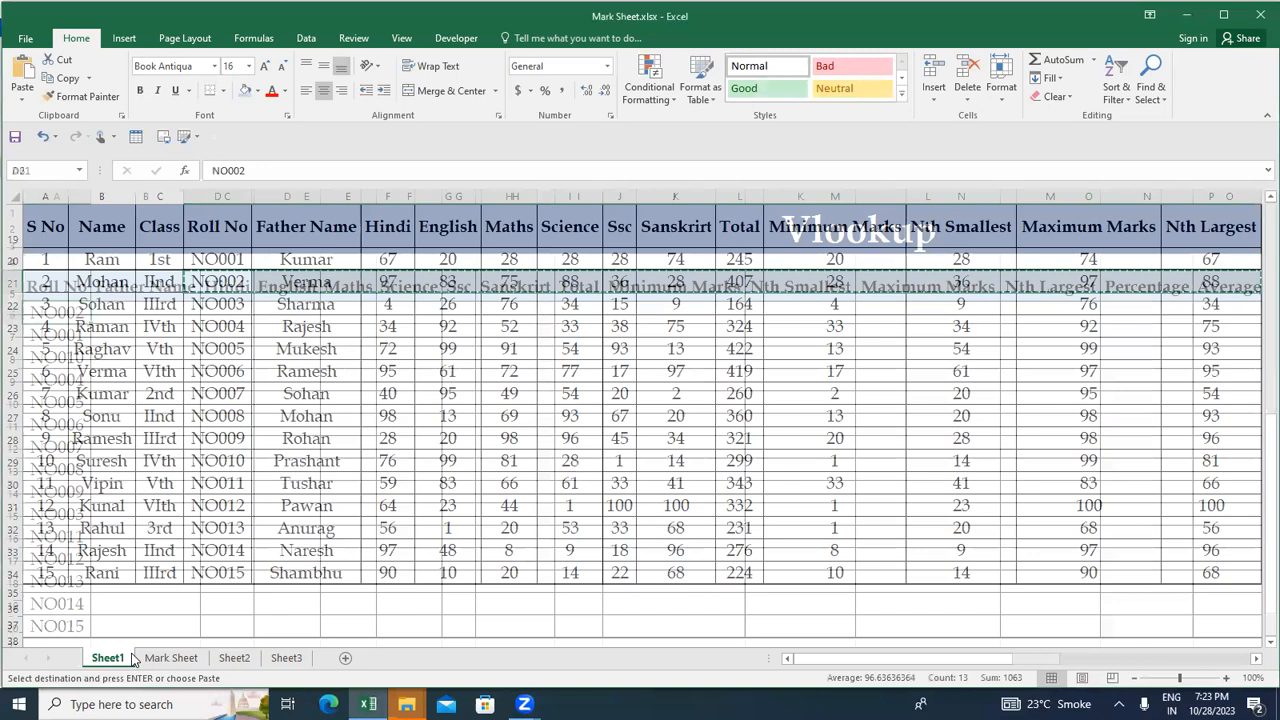
{"action": "key", "text": "ctrl+v"}
{"action": "key", "text": "Down"}
{"action": "key", "text": "Left"}
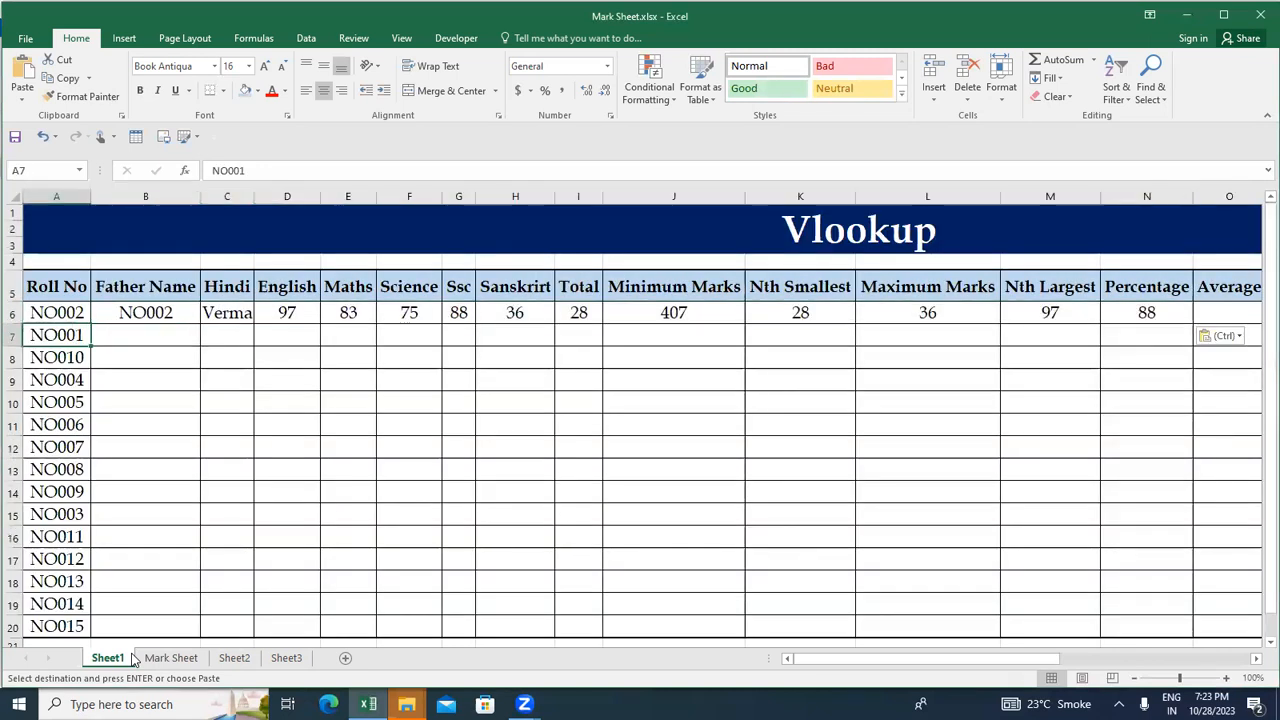
- Search the Mark Sheet for roll number NO003 and for NO001
{"action": "left_click", "coordinate": [167, 660]}
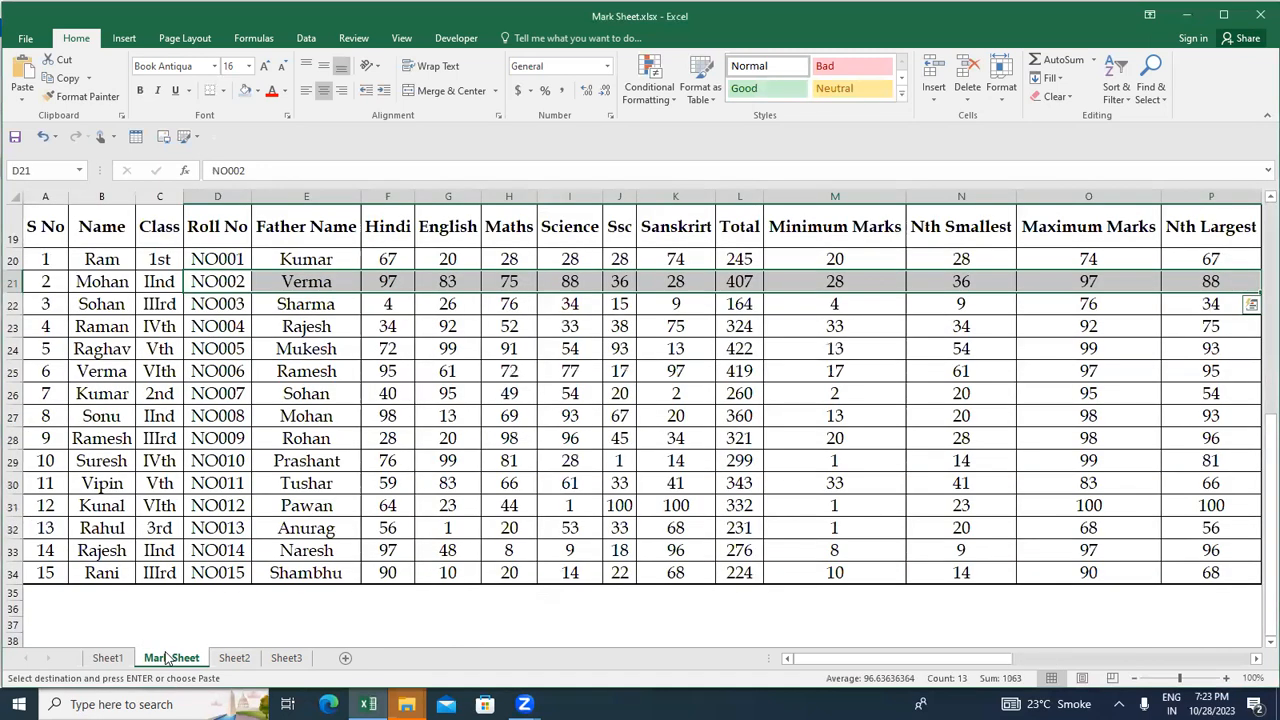
{"action": "key", "text": "ctrl+f"}
{"action": "type", "text": "NO003"}
{"action": "key", "text": "Return"}
{"action": "key", "text": "Escape"}
{"action": "key", "text": "Escape"}
{"action": "key", "text": "Left"}
{"action": "key", "text": "ctrl+f"}
{"action": "type", "text": "NO001"}
{"action": "key", "text": "Return"}
{"action": "key", "text": "Escape"}
- Copy the NO001 record in row 20, from Father Name across to Minimum Marks
{"action": "key", "text": "Right"}
{"action": "key", "text": "shift+Right"}
{"action": "key", "text": "shift+Right"}
{"action": "key", "text": "shift+Right"}
{"action": "key", "text": "shift+Right"}
{"action": "key", "text": "shift+Right"}
{"action": "key", "text": "shift+Right"}
{"action": "key", "text": "shift+Right"}
{"action": "key", "text": "shift+Right"}
{"action": "key", "text": "ctrl+shift"}
{"action": "key", "text": "ctrl+c"}
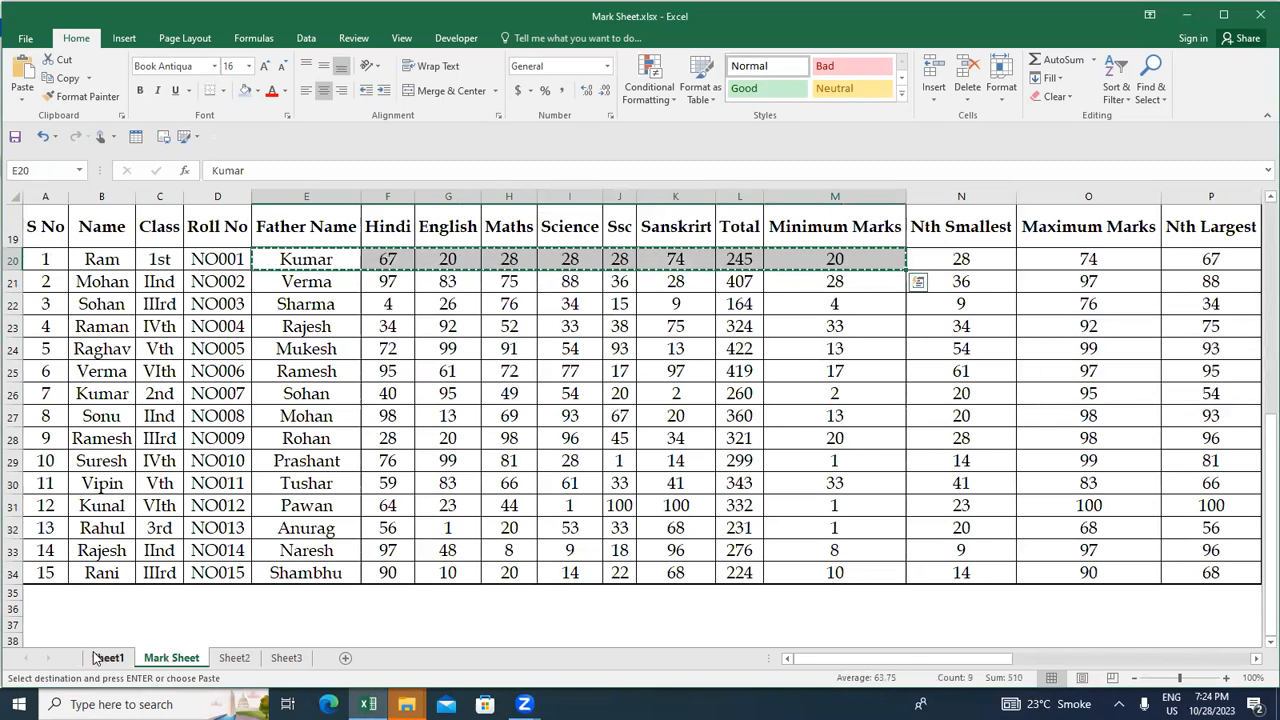
- Paste the NO001 record into row 7 of Sheet1, starting at B7
{"action": "left_click", "coordinate": [100, 657]}
{"action": "key", "text": "Right"}
{"action": "key", "text": "ctrl+v"}
{"action": "key", "text": "Down"}
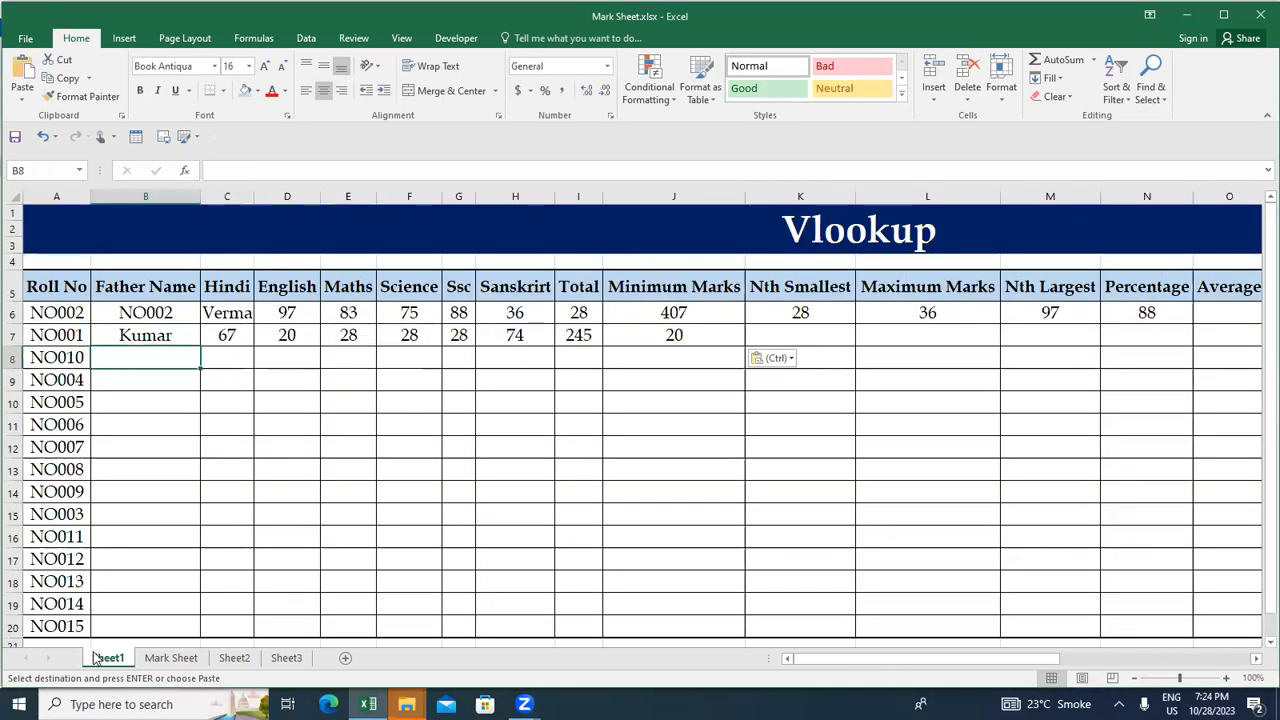
- Review the remaining roll numbers below A7 that still lack details
{"action": "key", "text": "Left"}
{"action": "key", "text": "Down"}
{"action": "key", "text": "Down"}
{"action": "key", "text": "Down"}
{"action": "key", "text": "Down"}
{"action": "key", "text": "Up"}
{"action": "key", "text": "Up"}
{"action": "key", "text": "Up"}
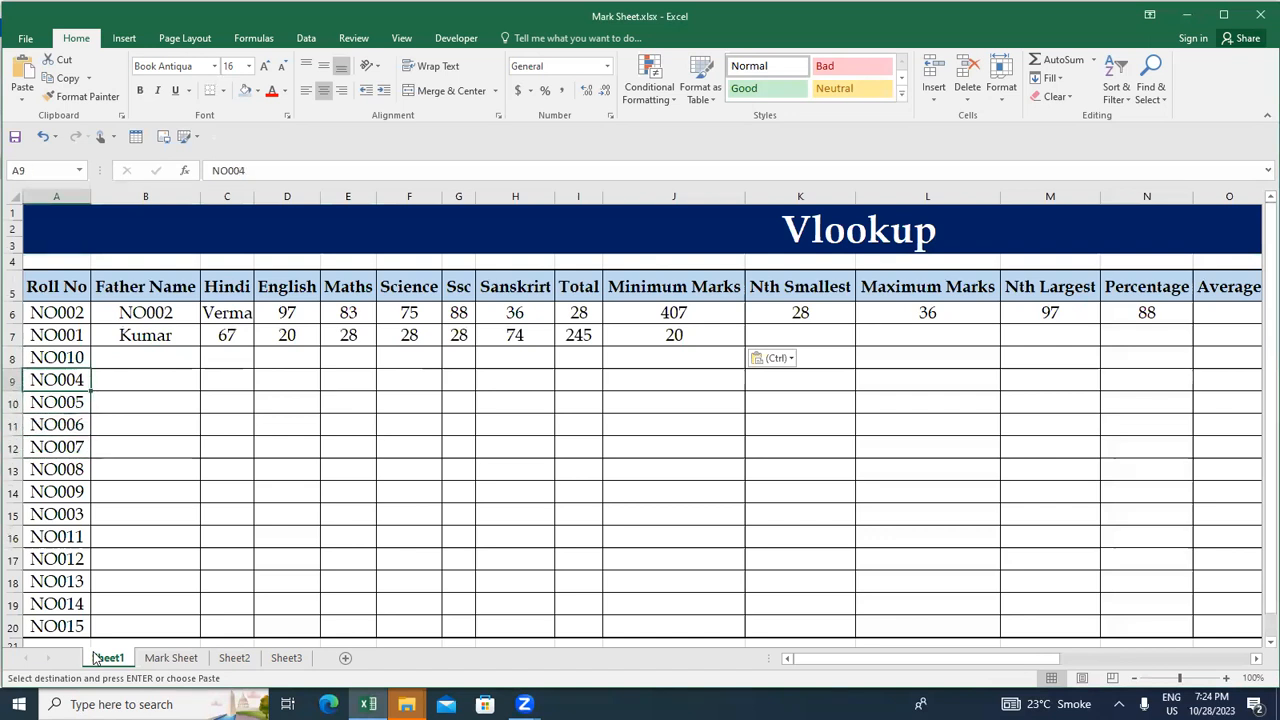
{"action": "key", "text": "Up"}
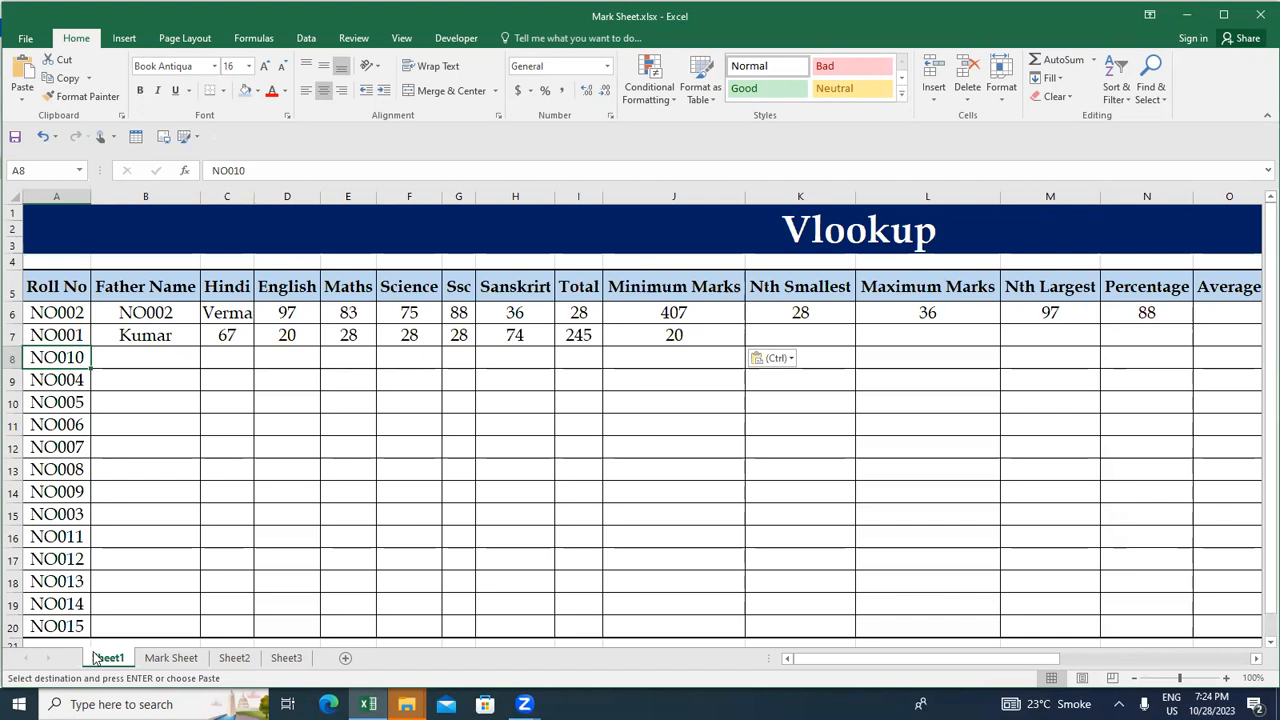
- Clear the manually pasted details from B6:N7, keeping the roll numbers
{"action": "key", "text": "Right"}
{"action": "key", "text": "Up"}
{"action": "key", "text": "Up"}
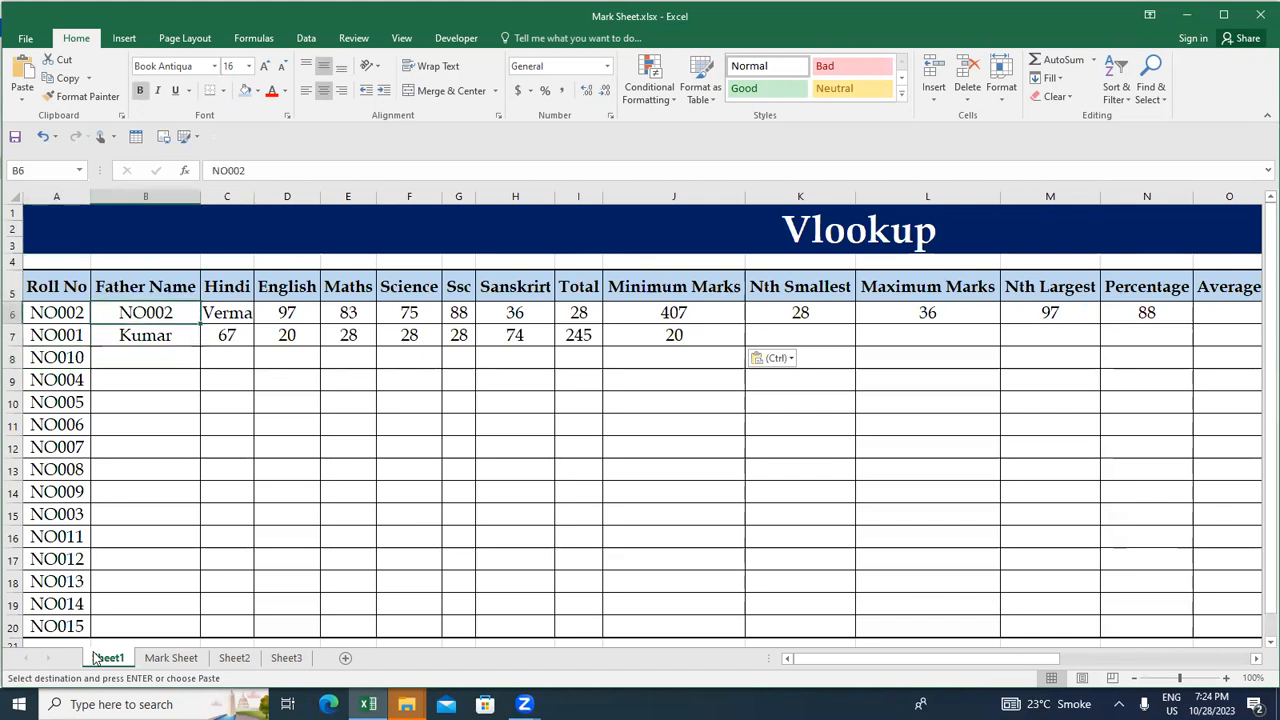
{"action": "key", "text": "shift+Down"}
{"action": "key", "text": "shift+Right"}
{"action": "key", "text": "shift+Right"}
{"action": "key", "text": "shift+Right"}
{"action": "key", "text": "shift+Right"}
{"action": "key", "text": "shift+Right"}
{"action": "key", "text": "shift+Right"}
{"action": "key", "text": "shift+Right"}
{"action": "key", "text": "shift+Right"}
{"action": "key", "text": "shift+Right"}
{"action": "key", "text": "shift+Right"}
{"action": "key", "text": "shift+Right"}
{"action": "key", "text": "shift+Right"}
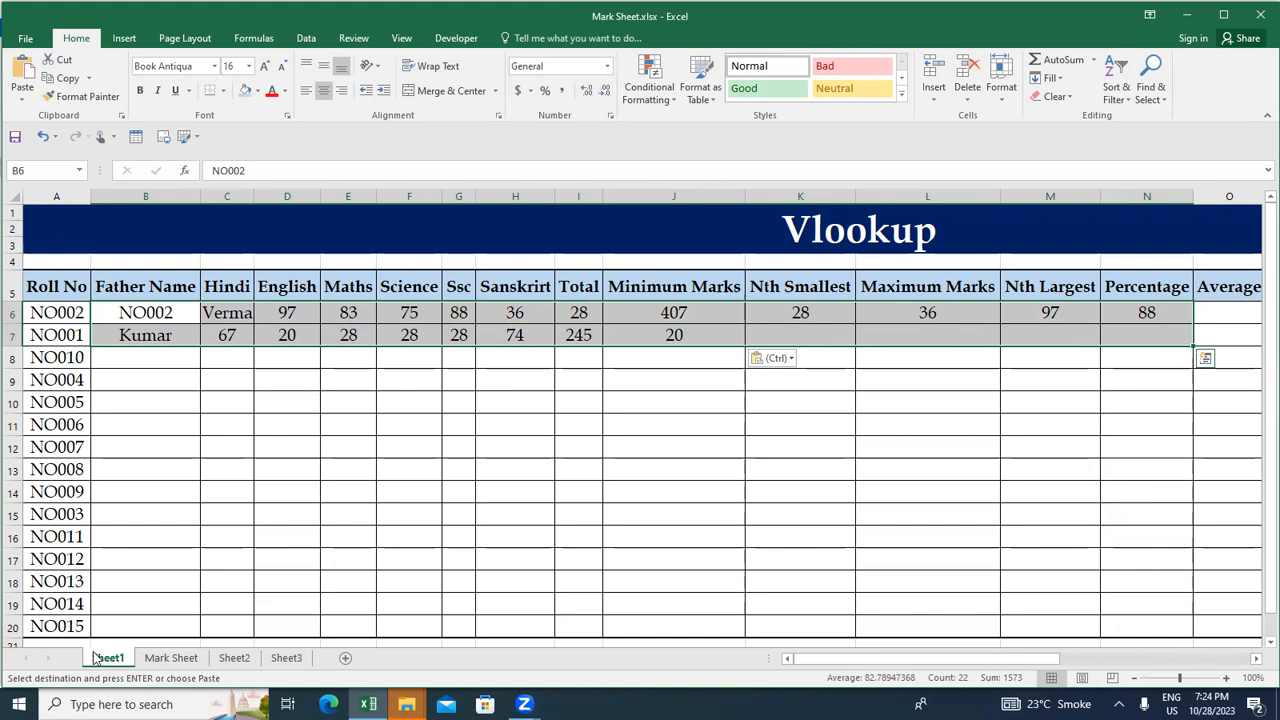
{"action": "key", "text": "Delete"}
- Start a VLOOKUP formula in B6 with the column-locked reference $A6 as the lookup value
{"action": "key", "text": "Left"}
{"action": "key", "text": "Right"}
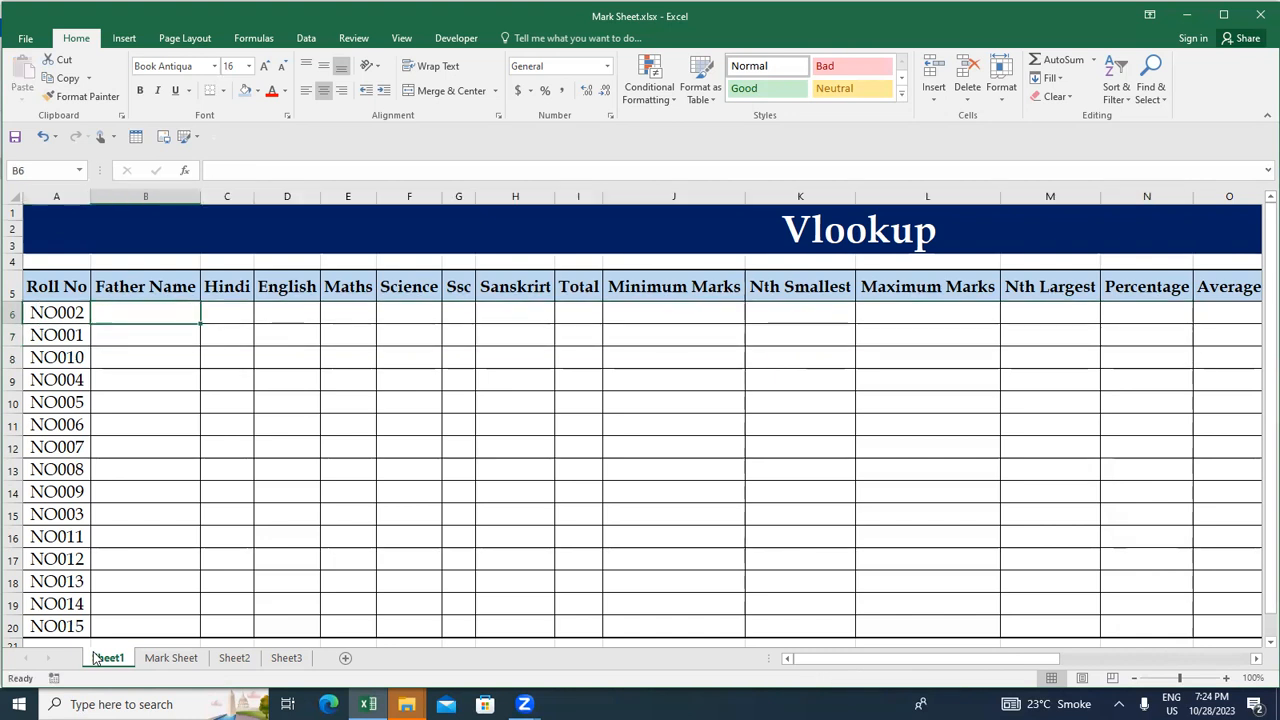
{"action": "type", "text": "="}
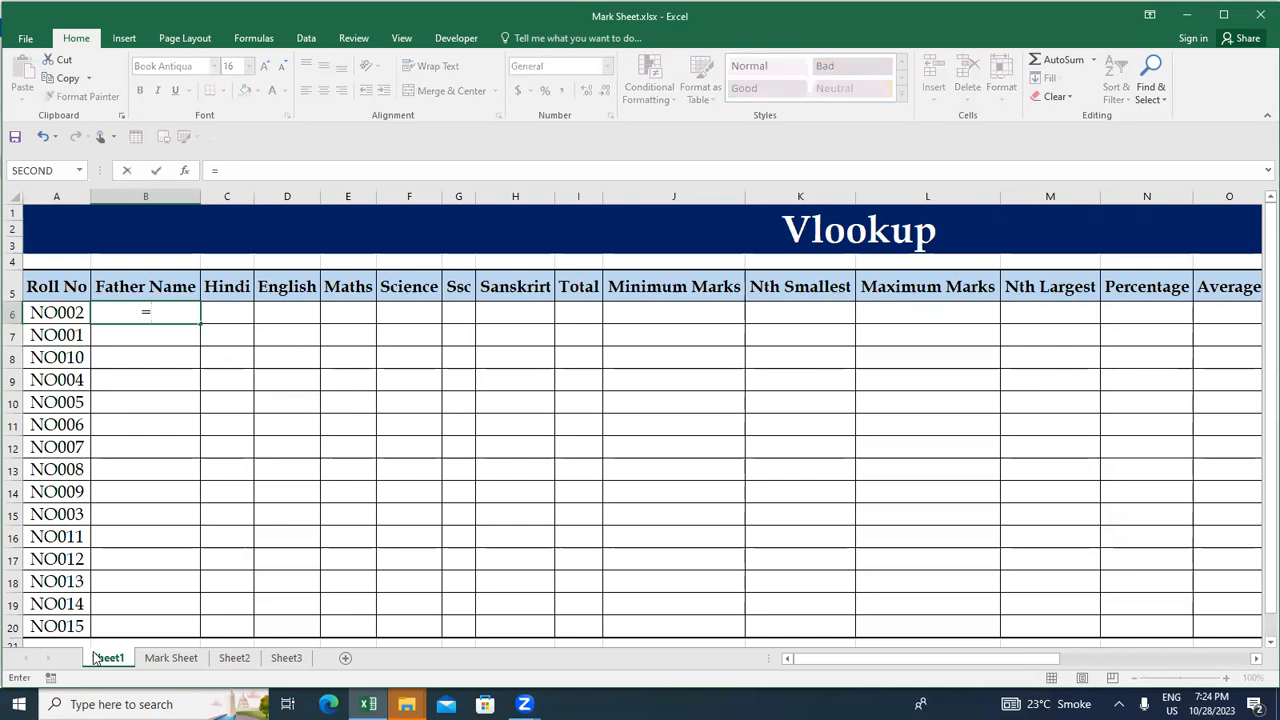
{"action": "type", "text": "vl"}
{"action": "key", "text": "Tab"}
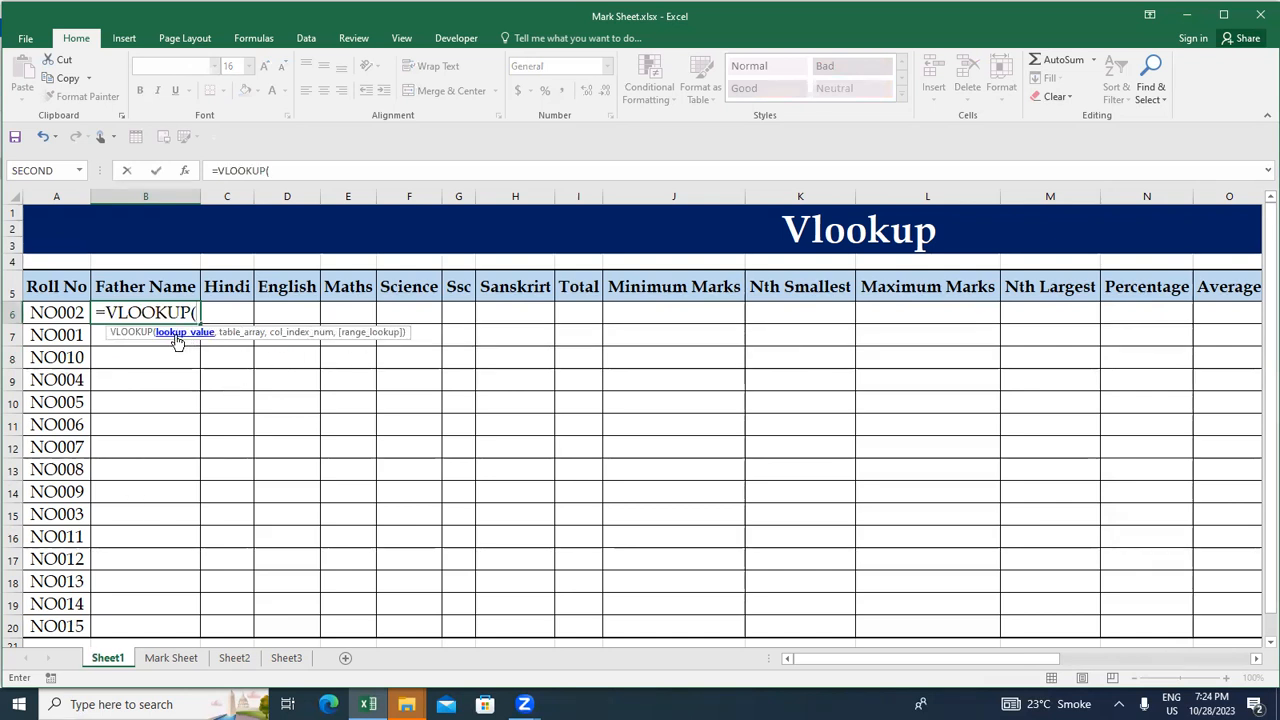
{"action": "left_click", "coordinate": [71, 313]}
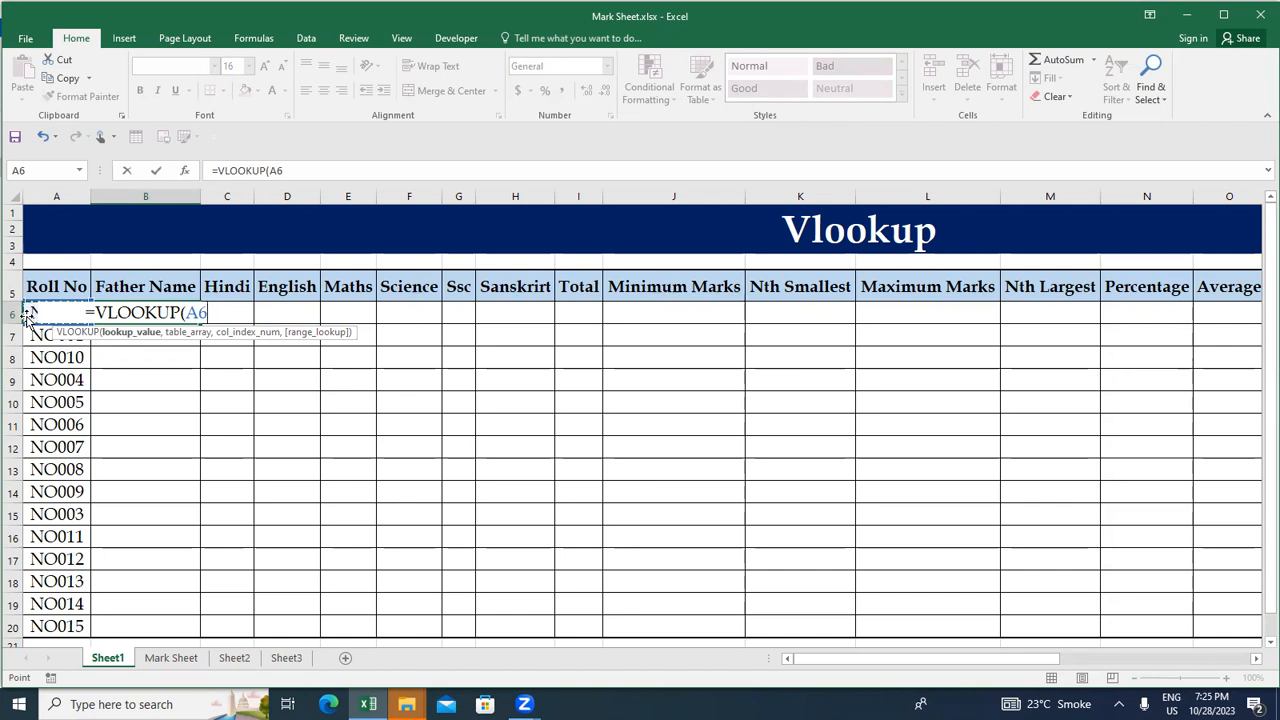
{"action": "key", "text": "F4"}
{"action": "key", "text": "F4"}
{"action": "key", "text": "F4"}
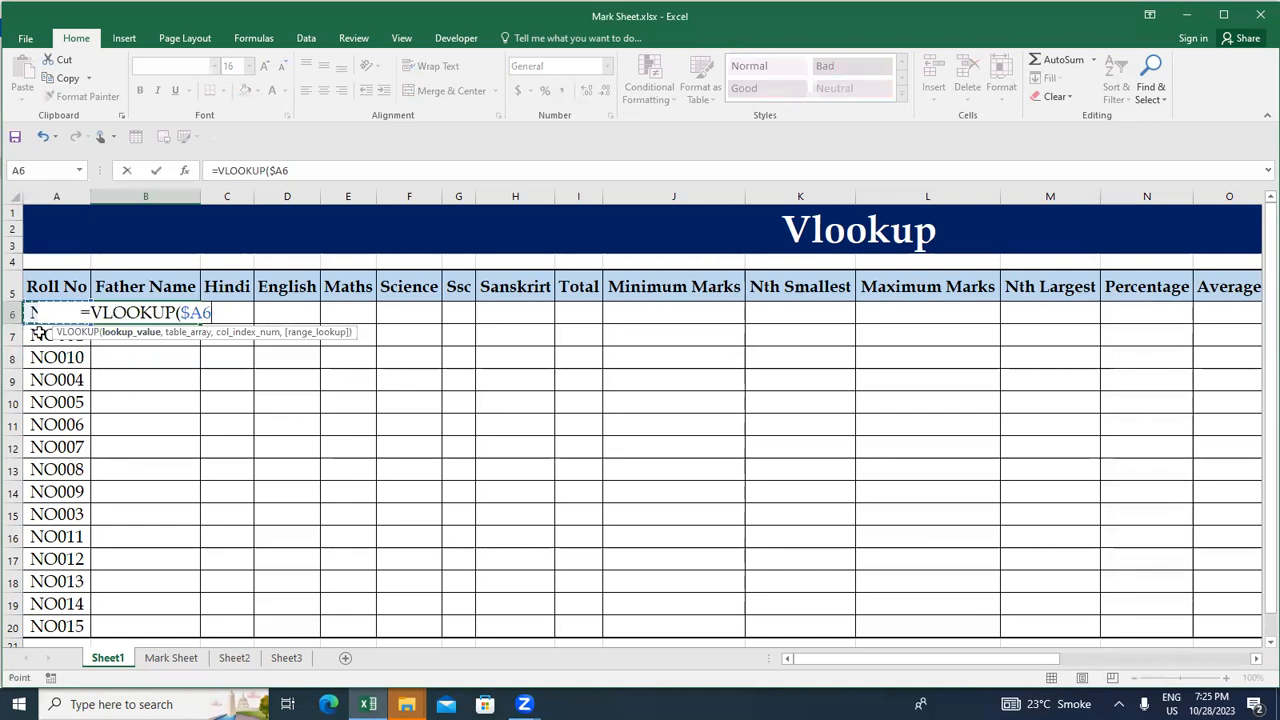
- Set the VLOOKUP's table array to the Mark Sheet range D19:V34, locked as $D$19:$V$34
{"action": "type", "text": ","}
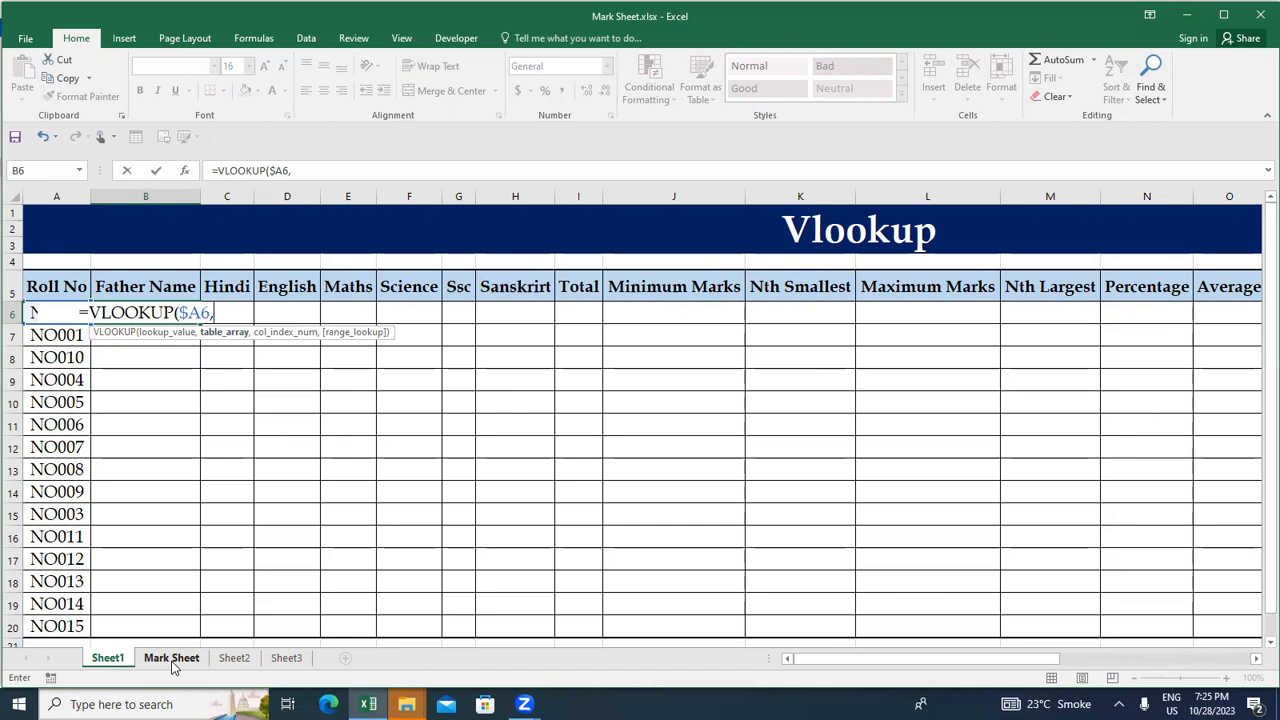
{"action": "left_click", "coordinate": [172, 660]}
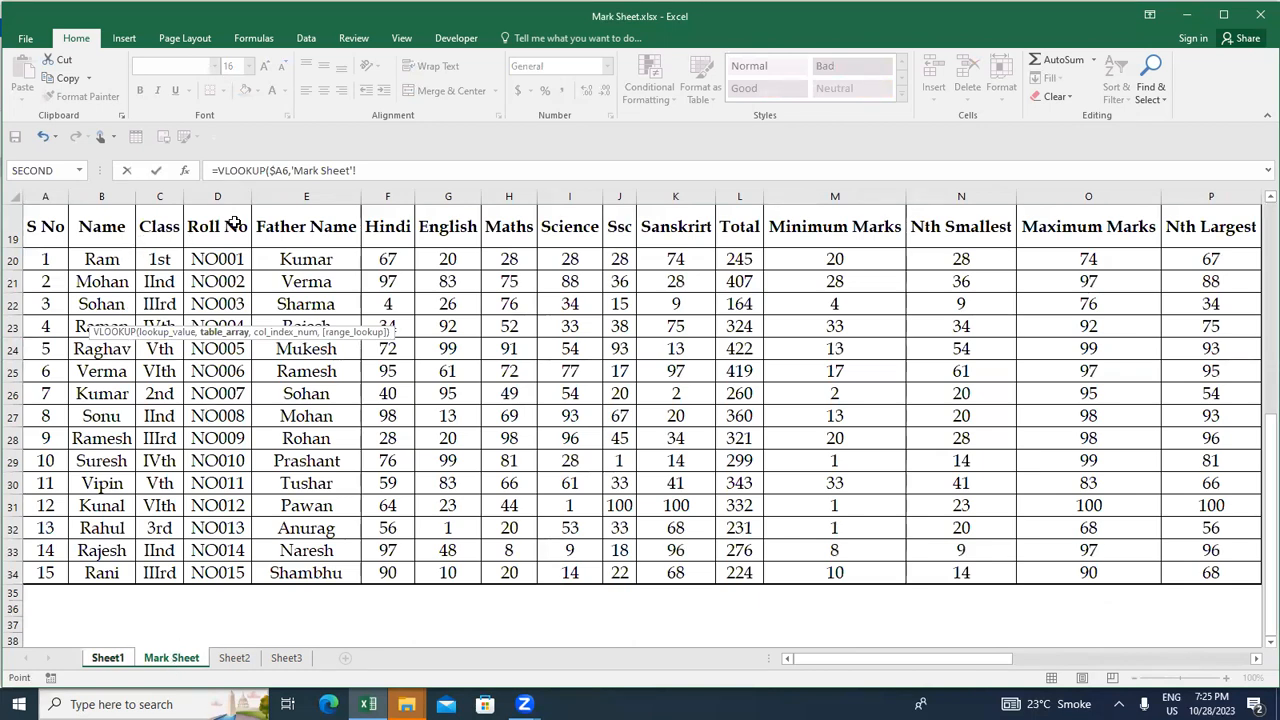
{"action": "left_click_drag", "start_coordinate": [233, 222], "coordinate": [242, 440]}
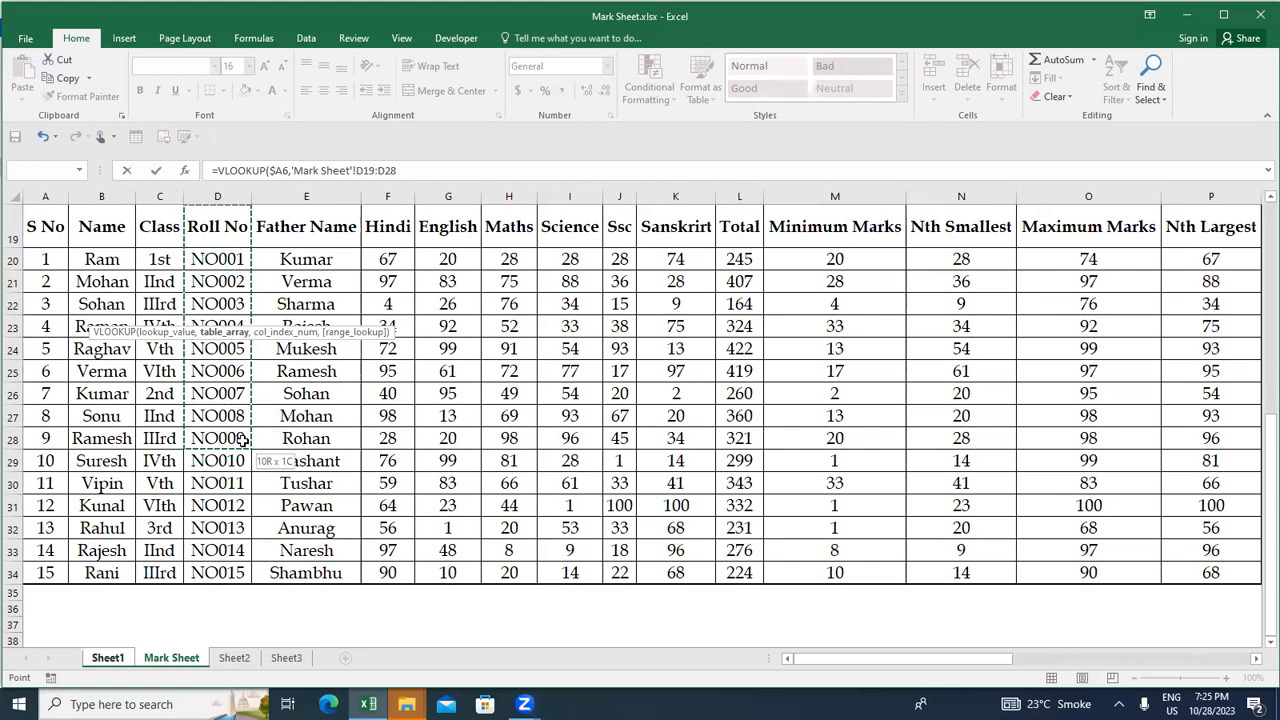
{"action": "left_click_drag", "start_coordinate": [242, 440], "coordinate": [242, 440]}
{"action": "left_click_drag", "start_coordinate": [55, 217], "coordinate": [64, 550]}
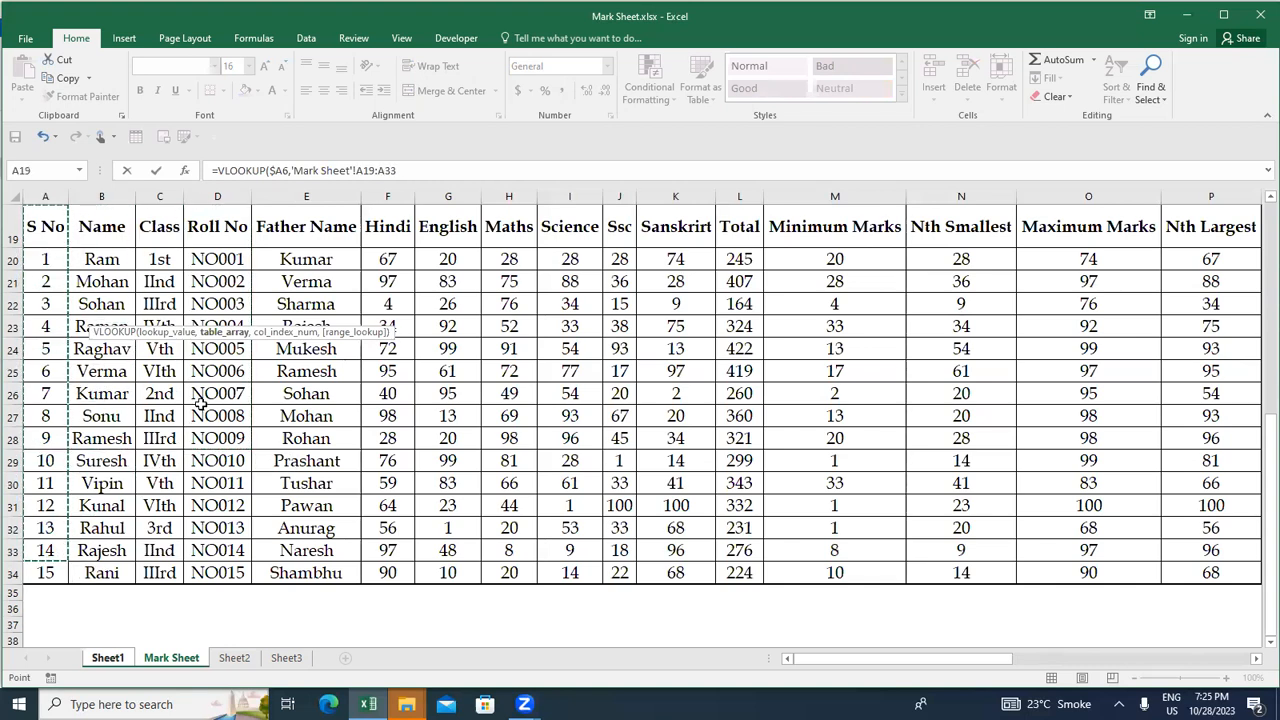
{"action": "left_click", "coordinate": [231, 236]}
{"action": "left_click_drag", "start_coordinate": [231, 238], "coordinate": [318, 568]}
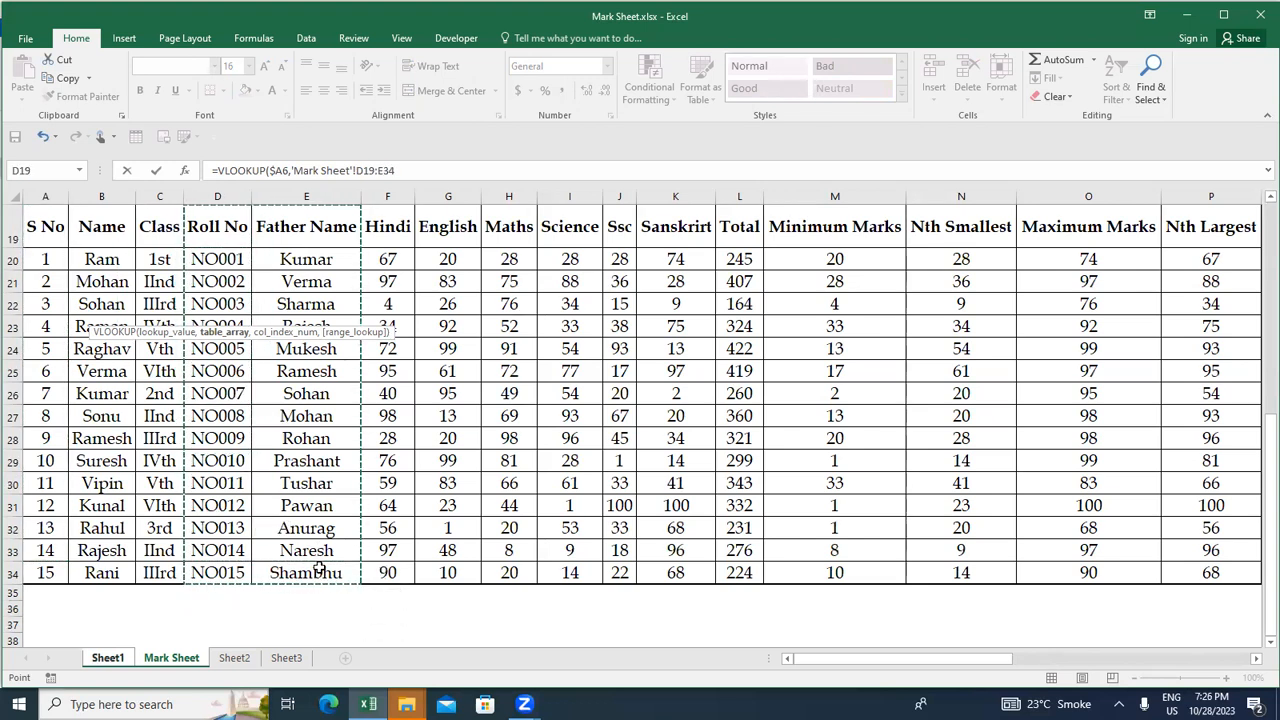
{"action": "key", "text": "ctrl+shift+Right"}
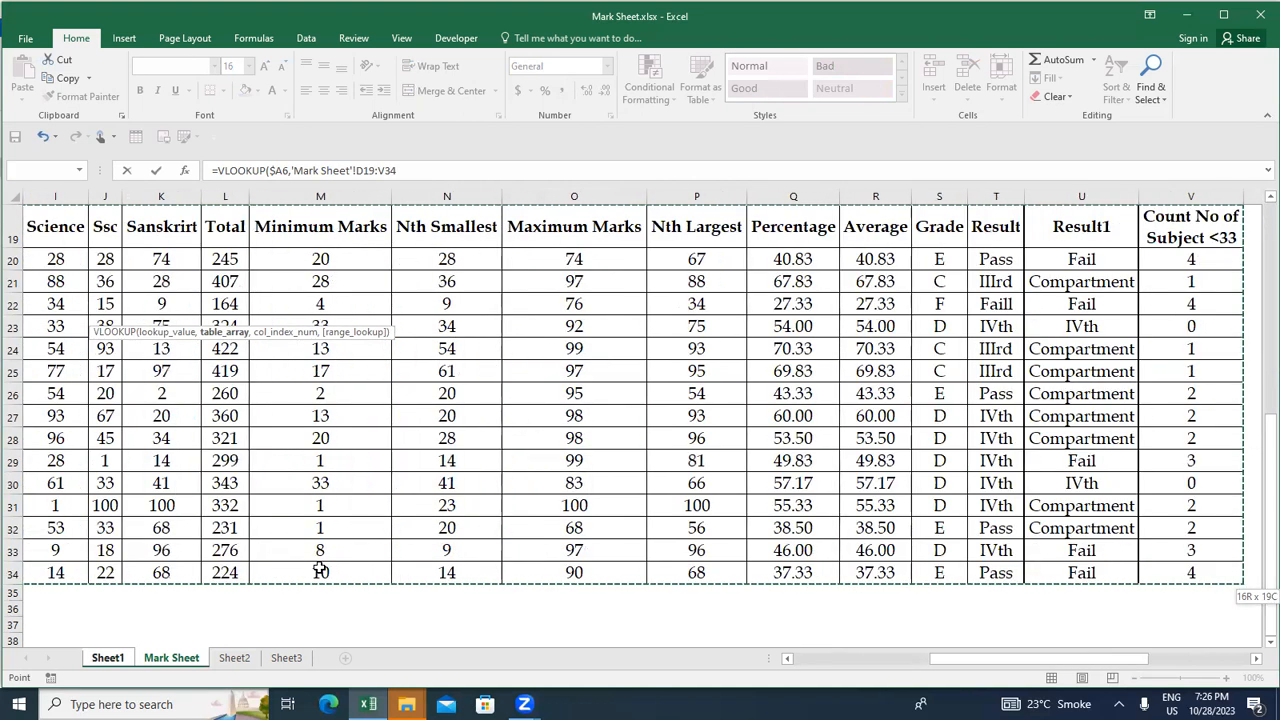
{"action": "key", "text": "F4"}
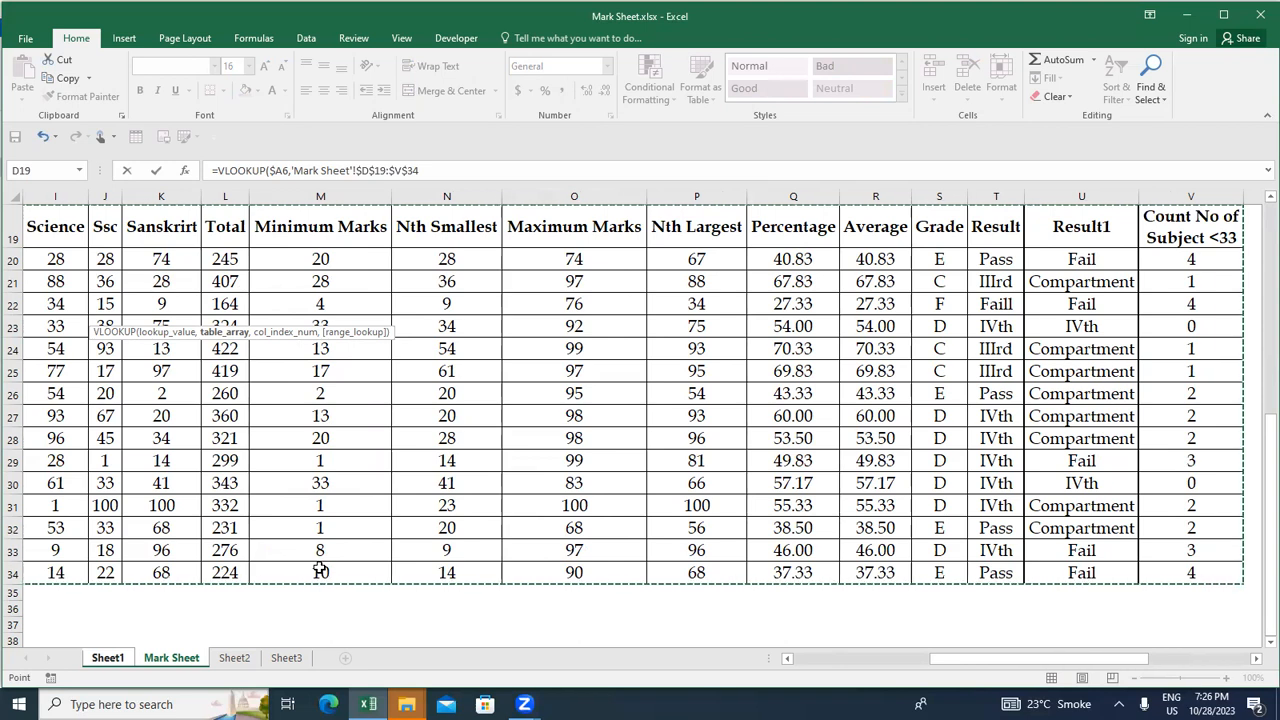
{"action": "type", "text": ","}
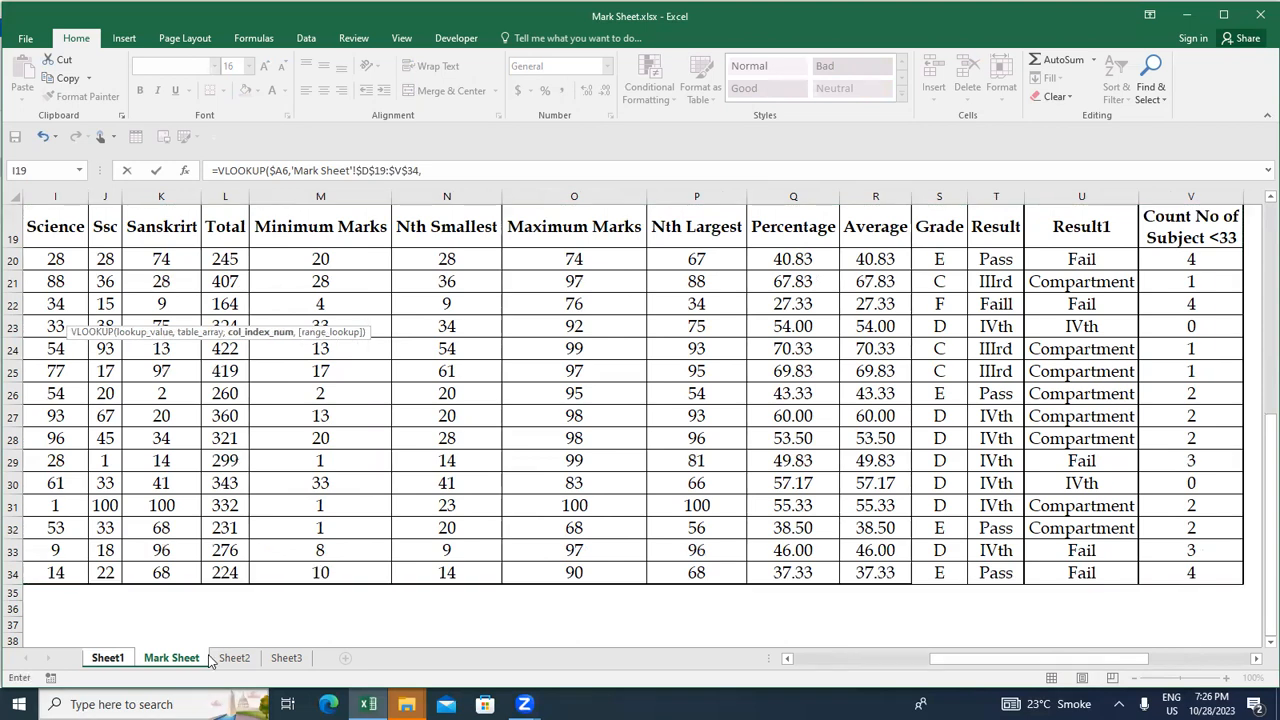
- Compare the Father Name heading on Sheet1 with its column position in the Mark Sheet table, counting from Roll No
{"action": "left_click", "coordinate": [100, 658]}
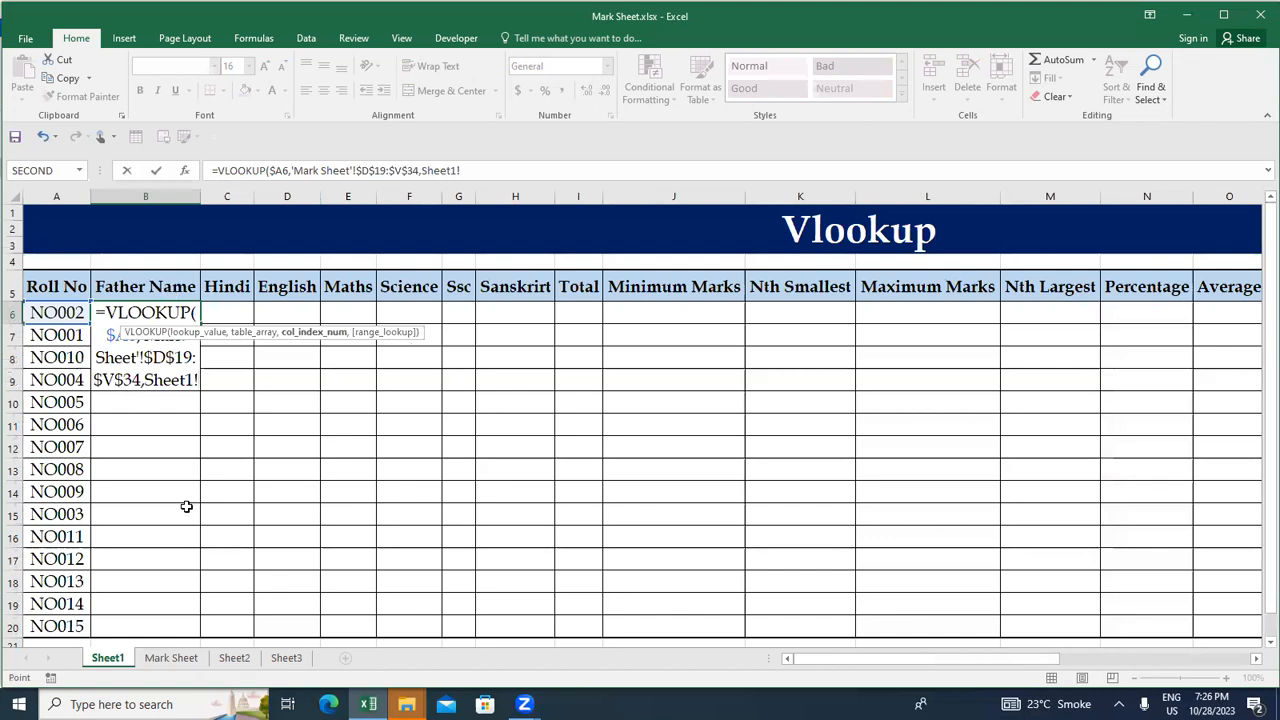
{"action": "left_click", "coordinate": [170, 659]}
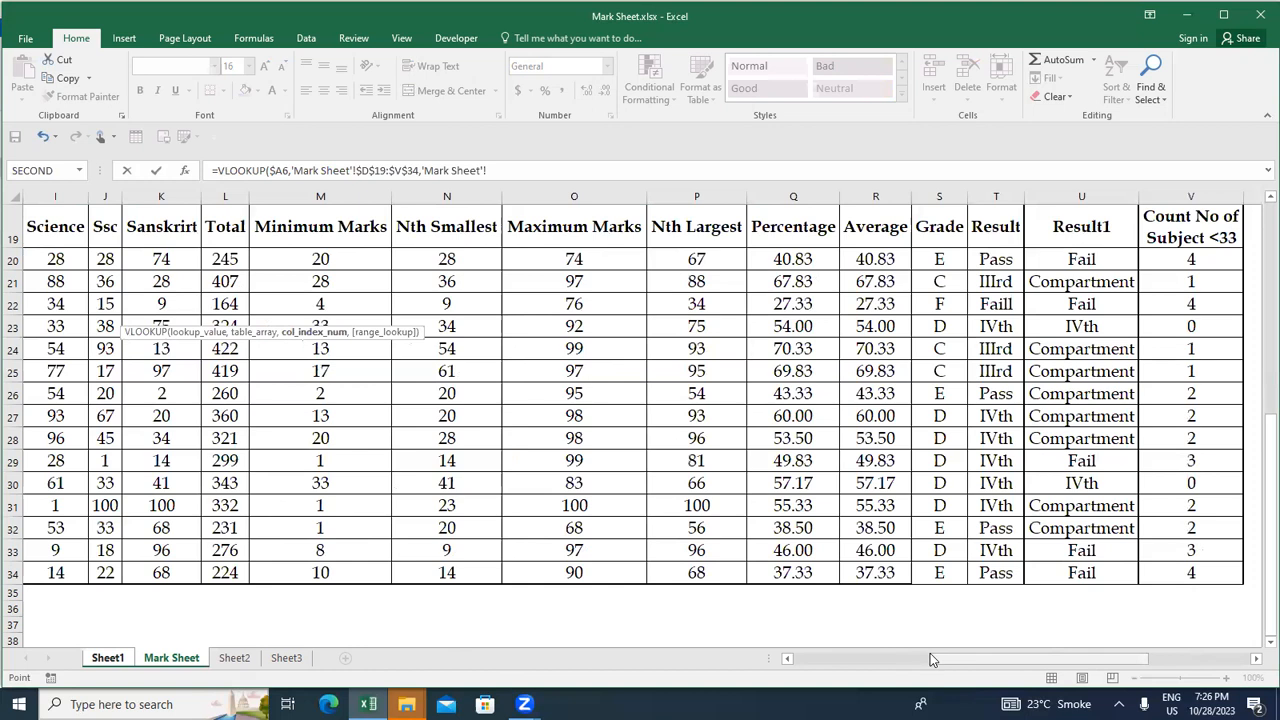
{"action": "left_click_drag", "start_coordinate": [940, 660], "coordinate": [792, 662]}
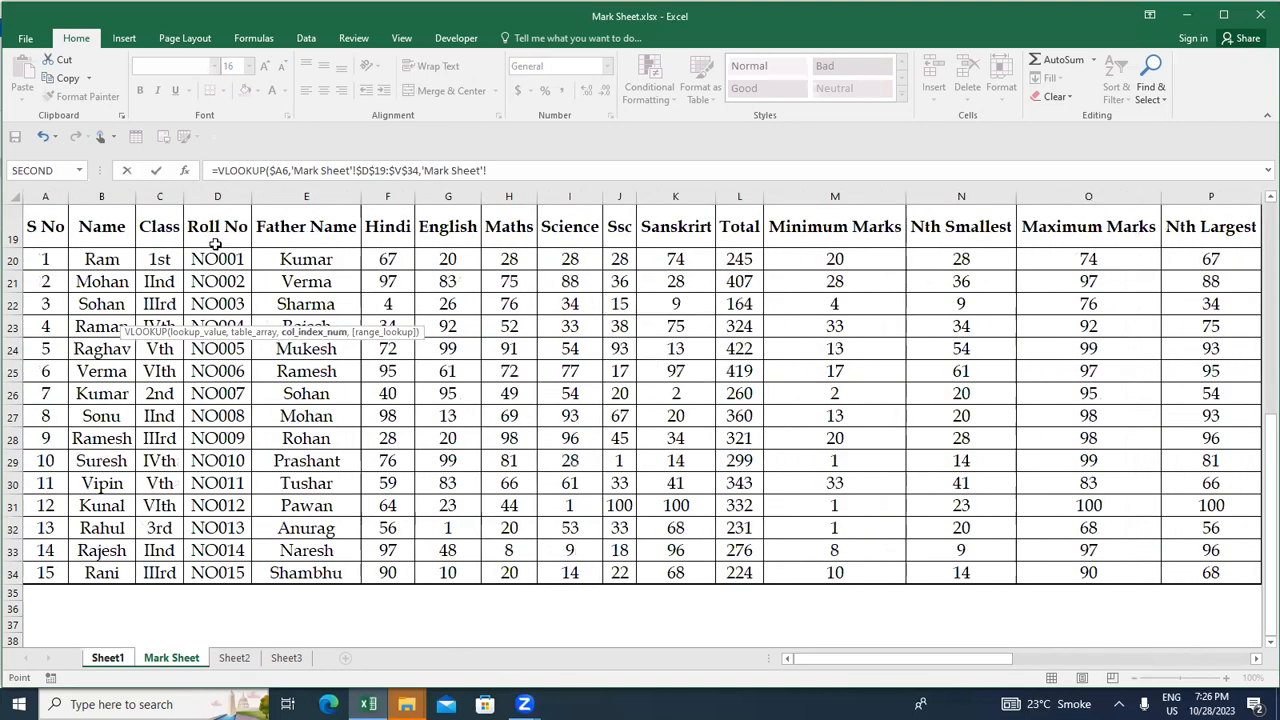
- Remove the stray sheet reference and complete the B6 formula with column index 2 and exact match 0
{"action": "left_click", "coordinate": [491, 174]}
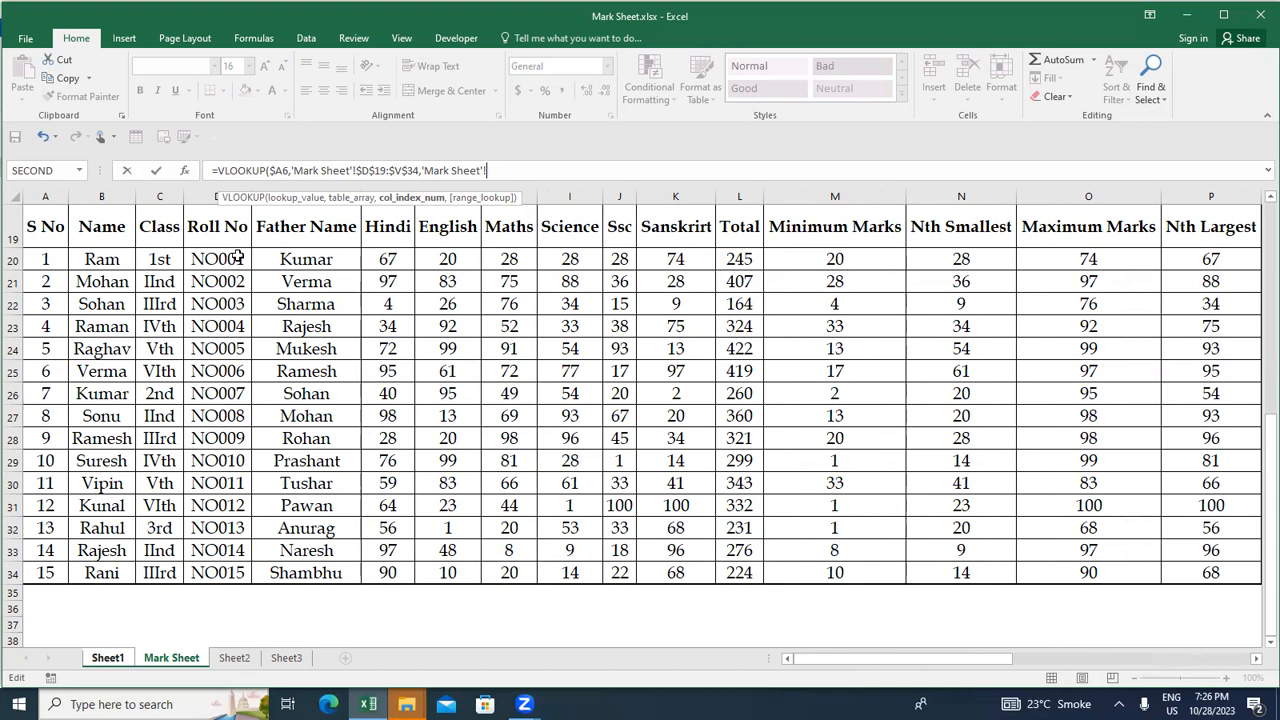
{"action": "left_click", "coordinate": [215, 196]}
{"action": "key", "text": "BackSpace"}
{"action": "key", "text": "BackSpace"}
{"action": "key", "text": "BackSpace"}
{"action": "key", "text": "BackSpace"}
{"action": "key", "text": "BackSpace"}
{"action": "key", "text": "BackSpace"}
{"action": "key", "text": "BackSpace"}
{"action": "key", "text": "BackSpace"}
{"action": "key", "text": "BackSpace"}
{"action": "key", "text": "BackSpace"}
{"action": "key", "text": "BackSpace"}
{"action": "key", "text": "BackSpace"}
{"action": "type", "text": ",0"}
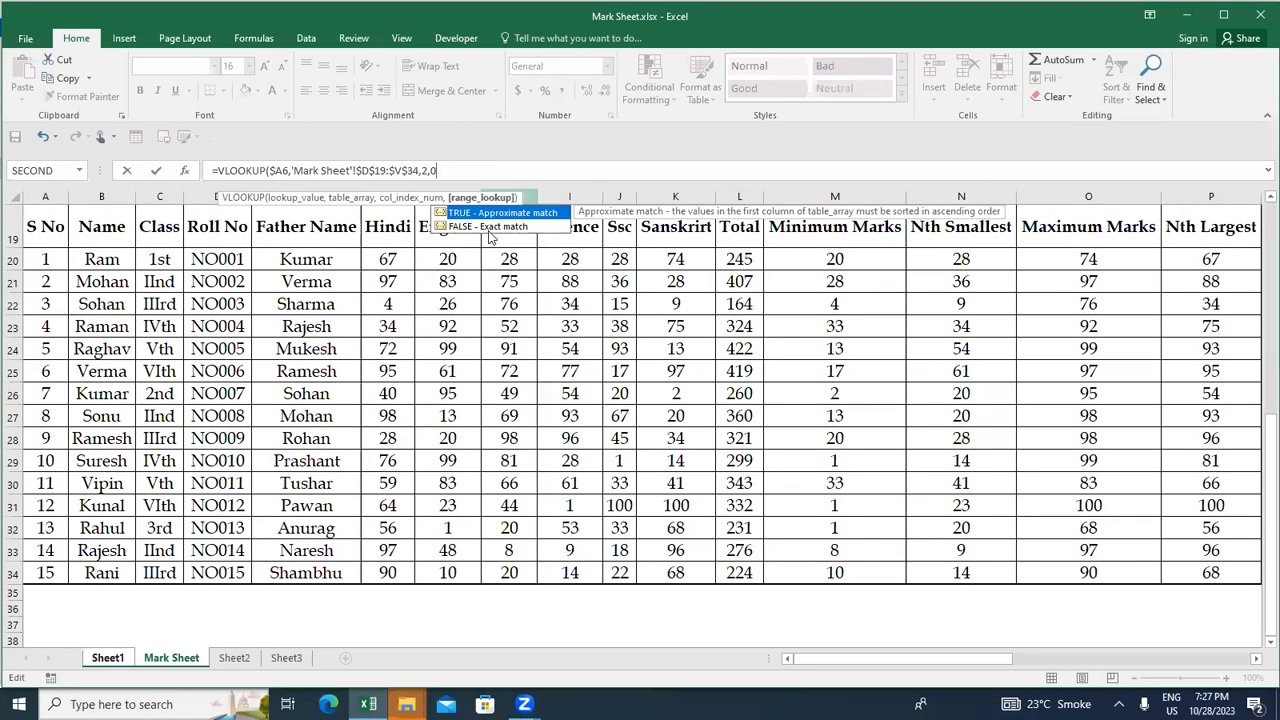
{"action": "type", "text": ")"}
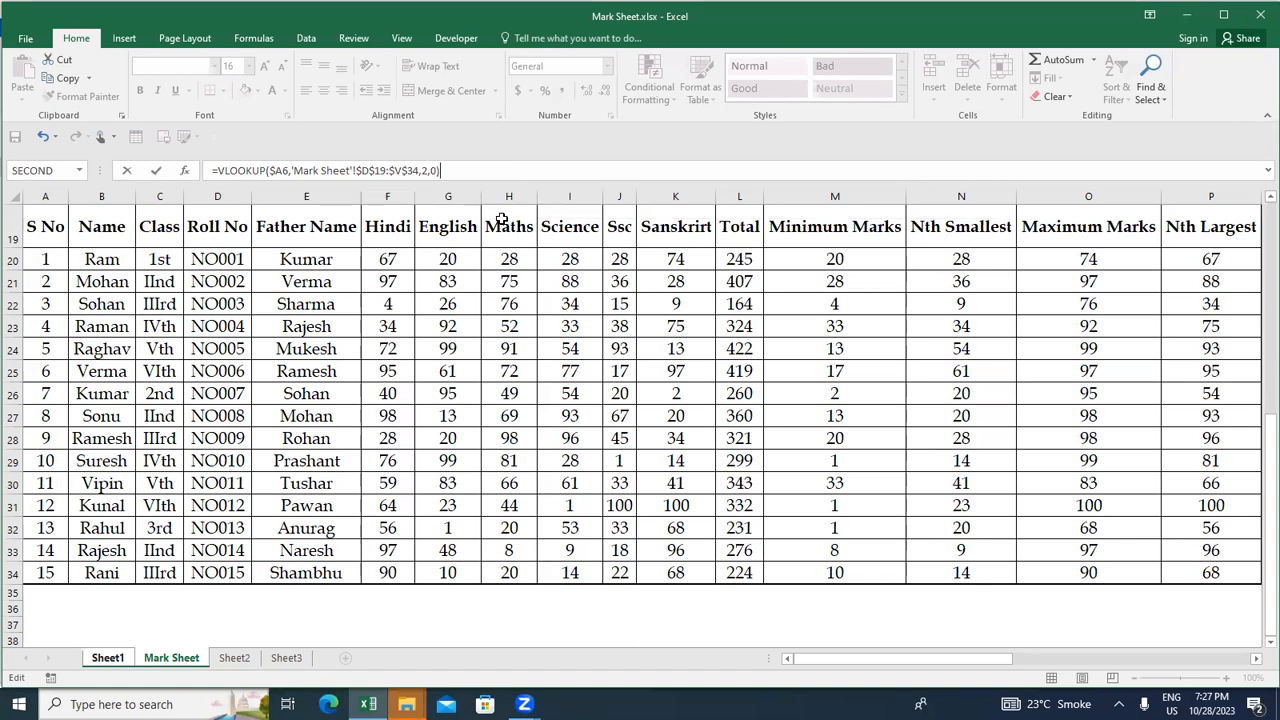
{"action": "key", "text": "Return"}
- Fill the Father Name VLOOKUP formula from B6 down through B20
{"action": "key", "text": "Left"}
{"action": "key", "text": "ctrl+Down"}
{"action": "key", "text": "Right"}
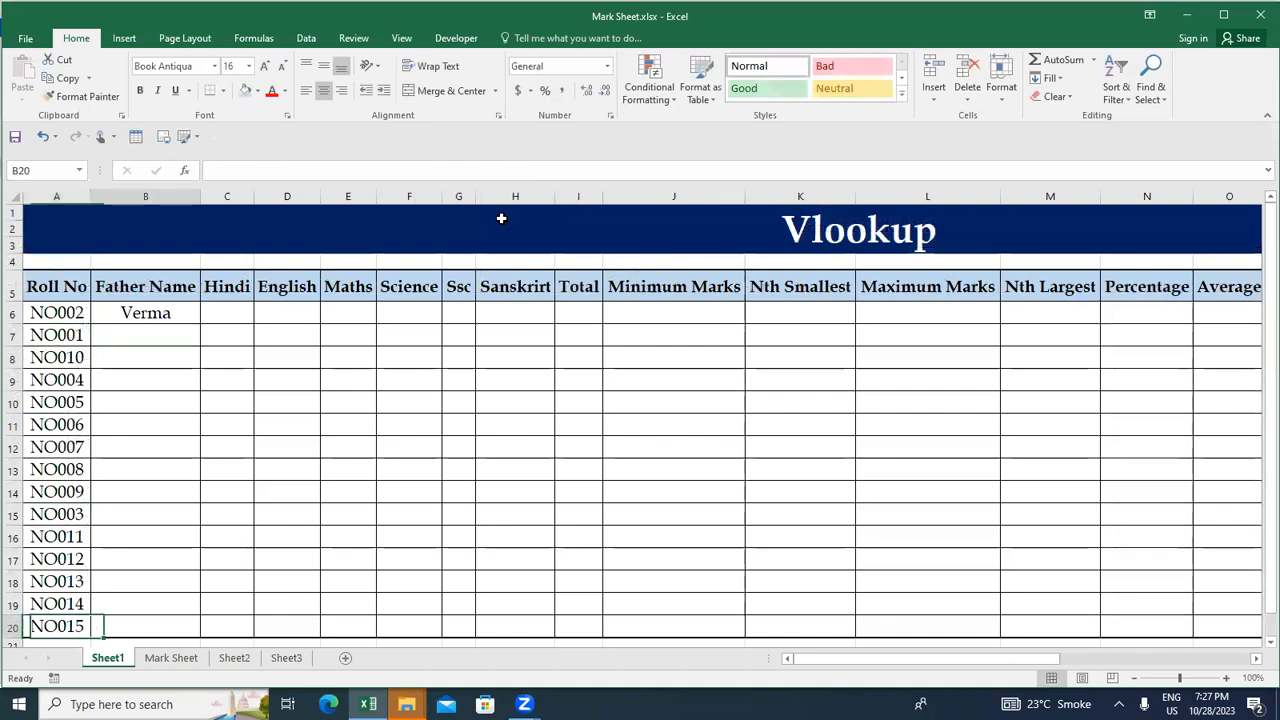
{"action": "key", "text": "ctrl+shift+Up"}
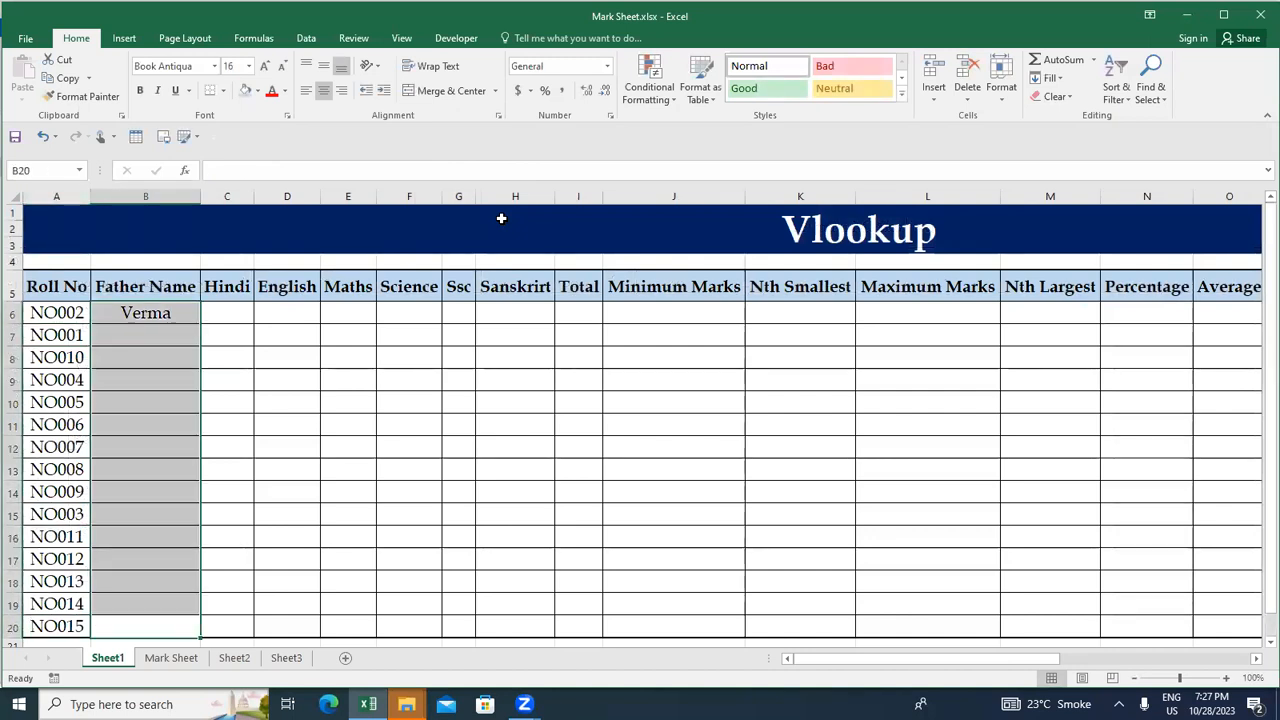
{"action": "key", "text": "ctrl+d"}
- Start a VLOOKUP formula in C6 under Hindi with the column-locked reference $A6 as the lookup value
{"action": "key", "text": "Down"}
{"action": "key", "text": "Up"}
{"action": "key", "text": "Up"}
{"action": "key", "text": "Up"}
{"action": "key", "text": "Up"}
{"action": "key", "text": "Up"}
{"action": "key", "text": "Up"}
{"action": "key", "text": "Up"}
{"action": "key", "text": "Up"}
{"action": "key", "text": "Up"}
{"action": "key", "text": "Up"}
{"action": "key", "text": "Up"}
{"action": "key", "text": "Up"}
{"action": "key", "text": "Up"}
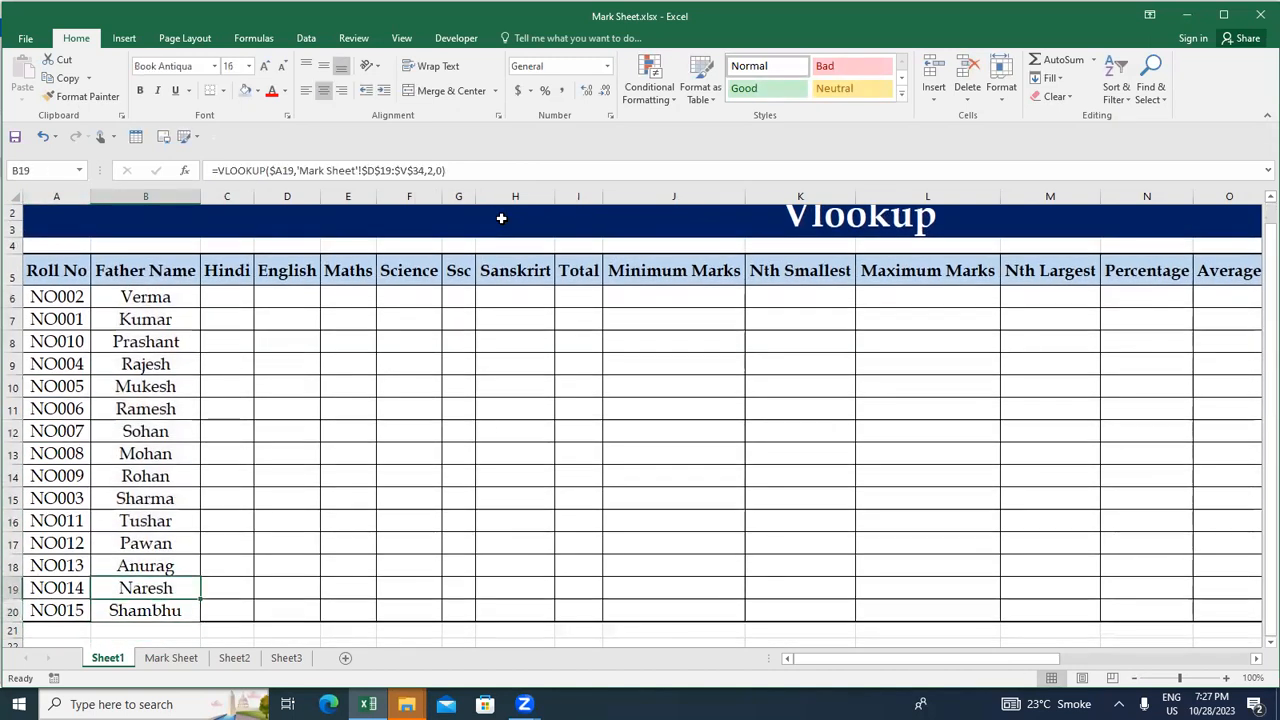
{"action": "key", "text": "Up"}
{"action": "key", "text": "Up"}
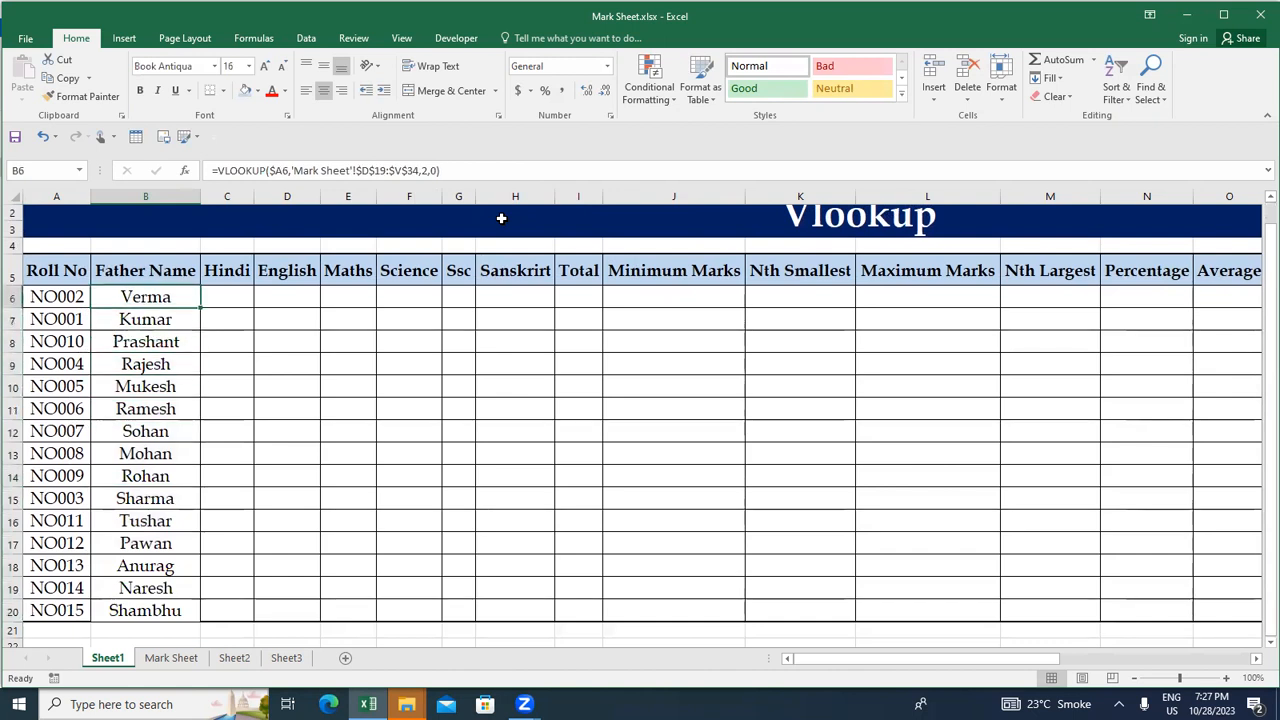
{"action": "key", "text": "Right"}
{"action": "type", "text": "=vl"}
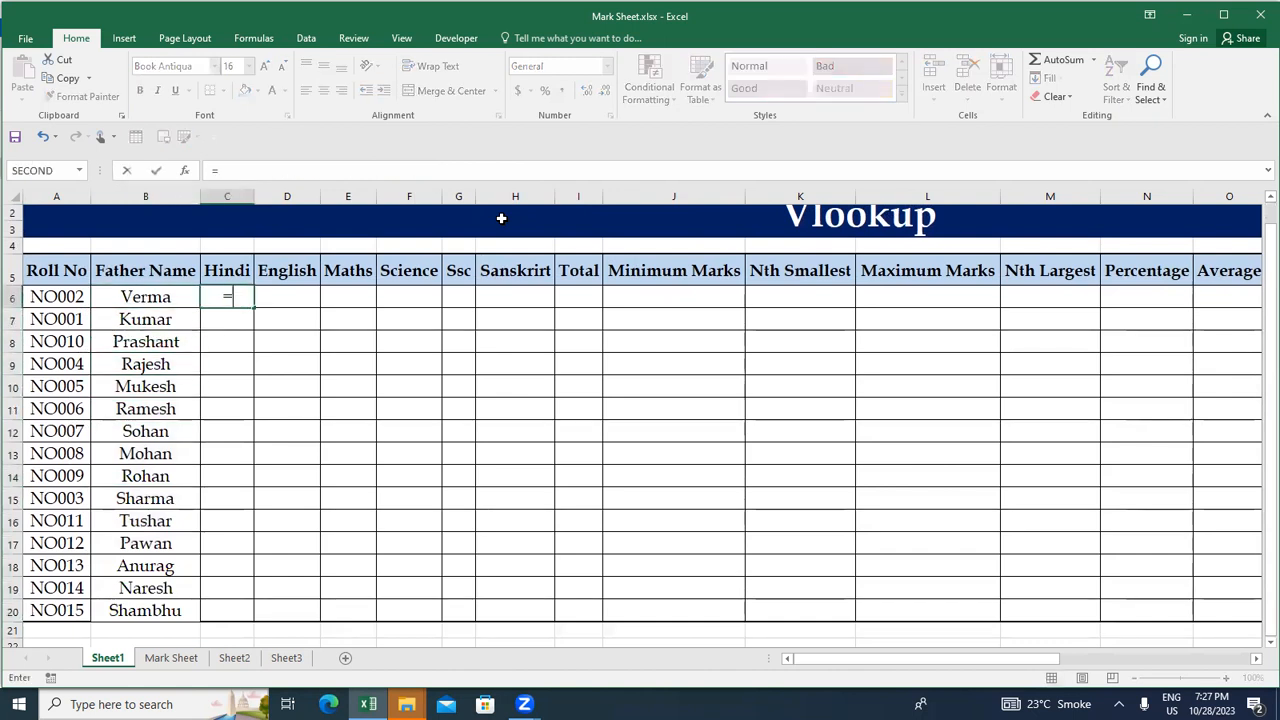
{"action": "key", "text": "Tab"}
{"action": "key", "text": "Left"}
{"action": "key", "text": "Left"}
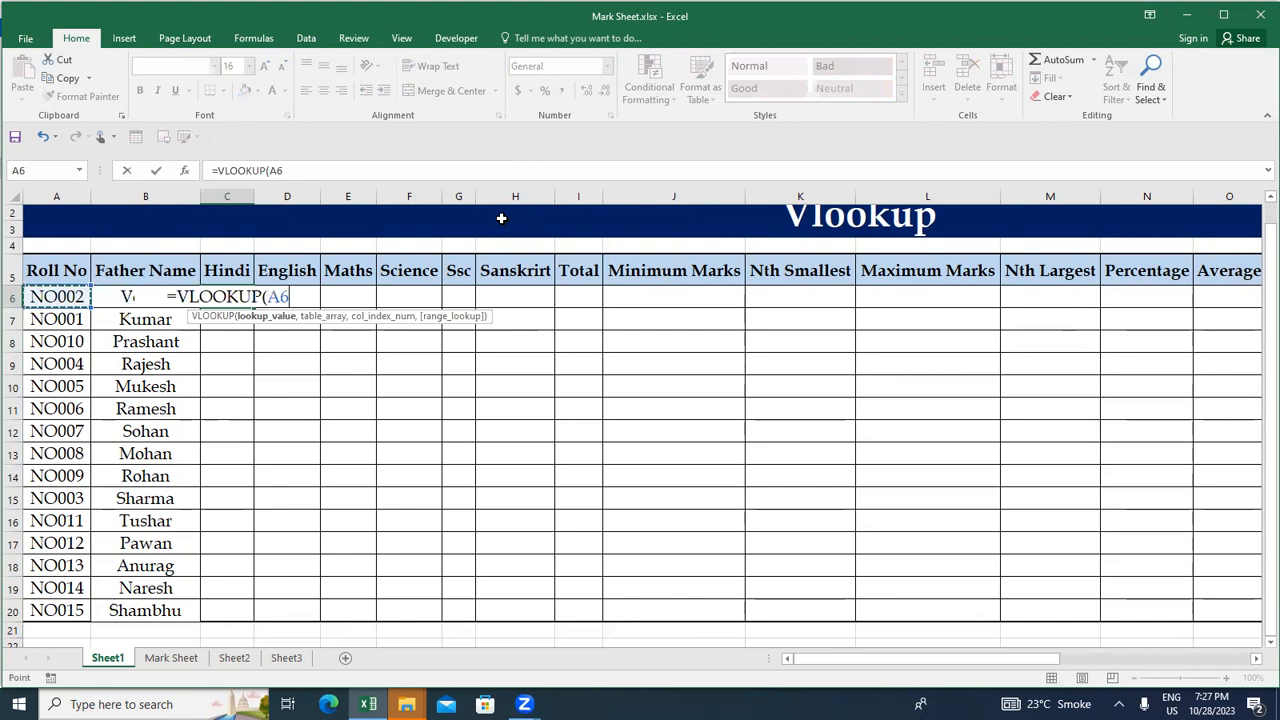
{"action": "key", "text": "F4"}
{"action": "key", "text": "F4"}
{"action": "key", "text": "F4"}
{"action": "type", "text": ","}
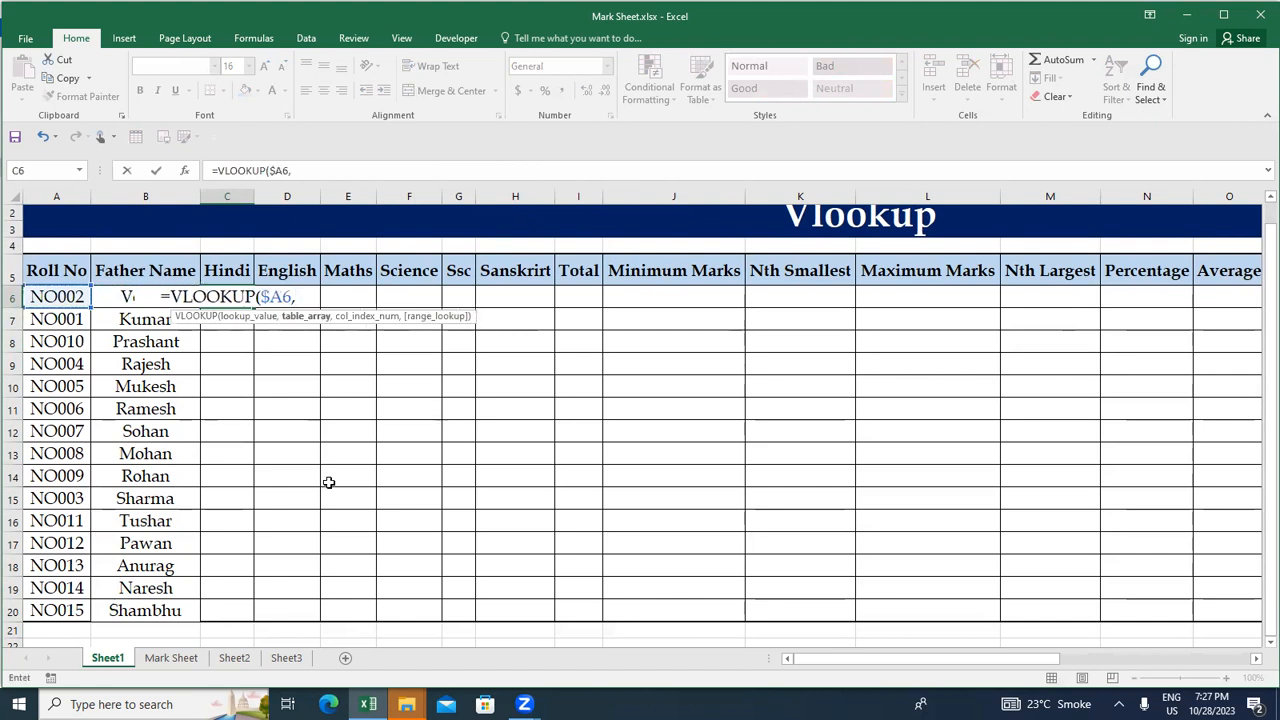
- Set the Hindi formula's table array to 'Mark Sheet'!$D$19:$V$34 with absolute references
{"action": "left_click", "coordinate": [176, 659]}
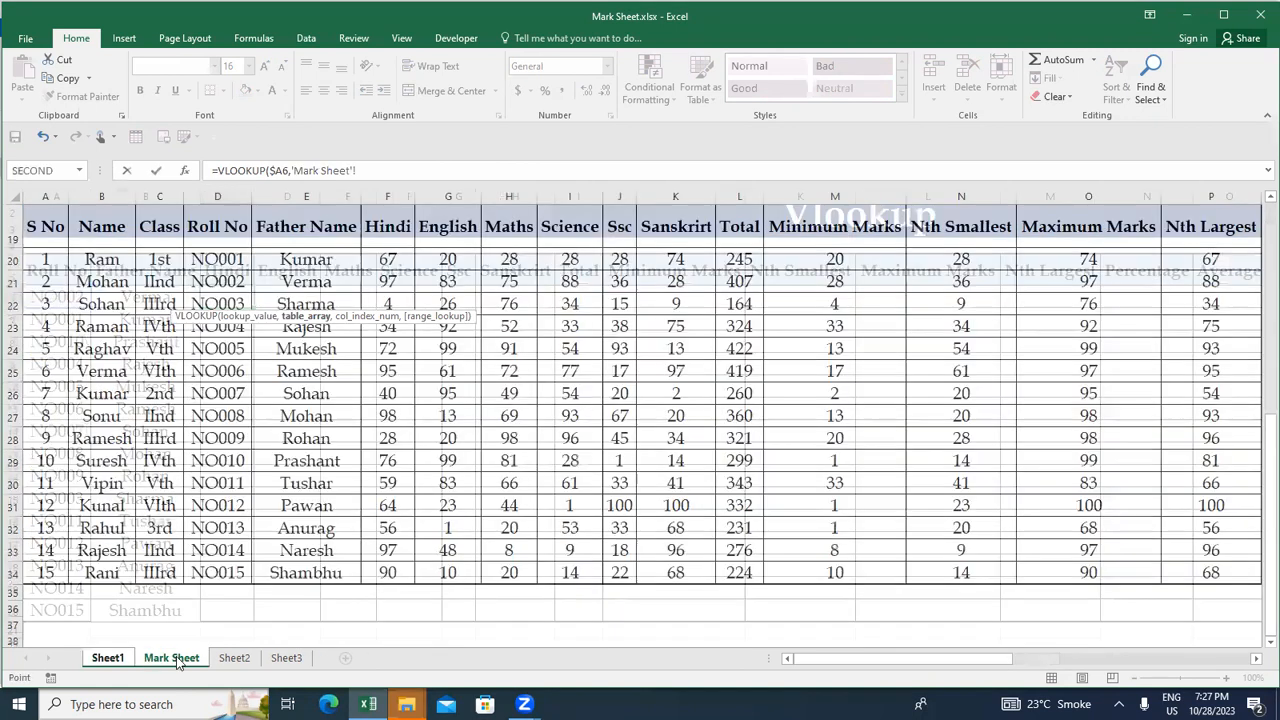
{"action": "left_click", "coordinate": [241, 227]}
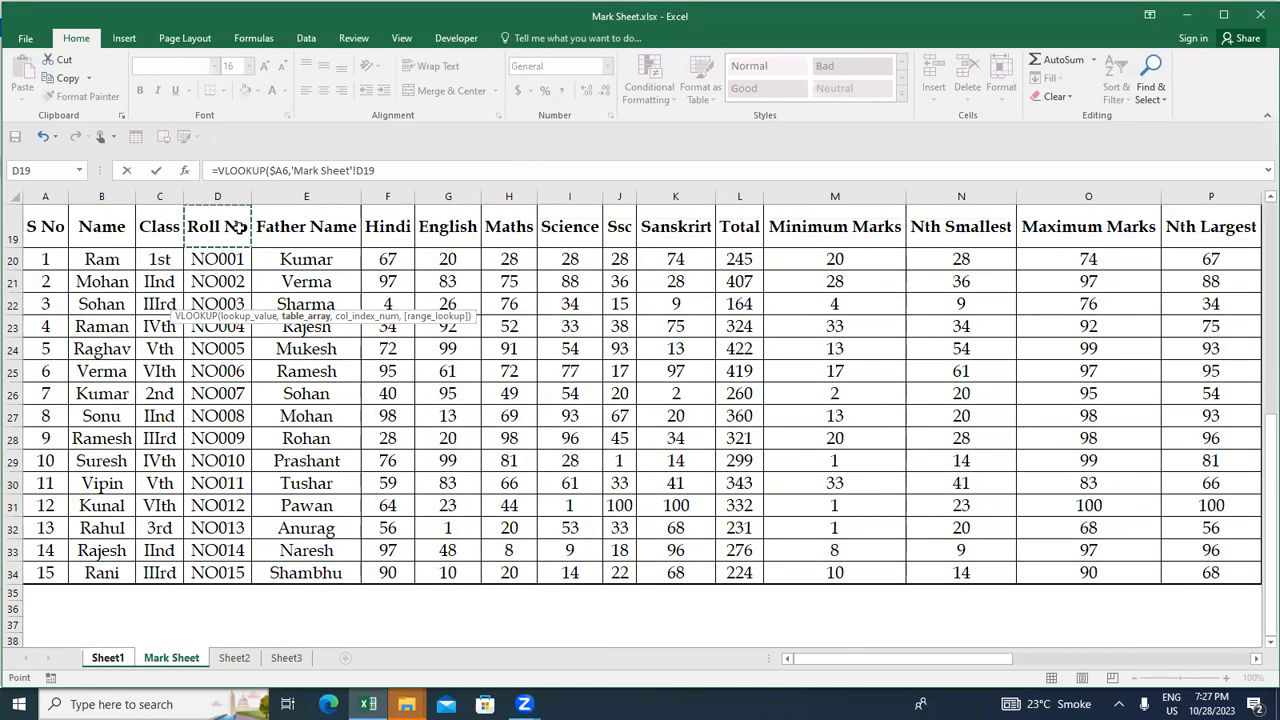
{"action": "left_click_drag", "start_coordinate": [241, 227], "coordinate": [1245, 580]}
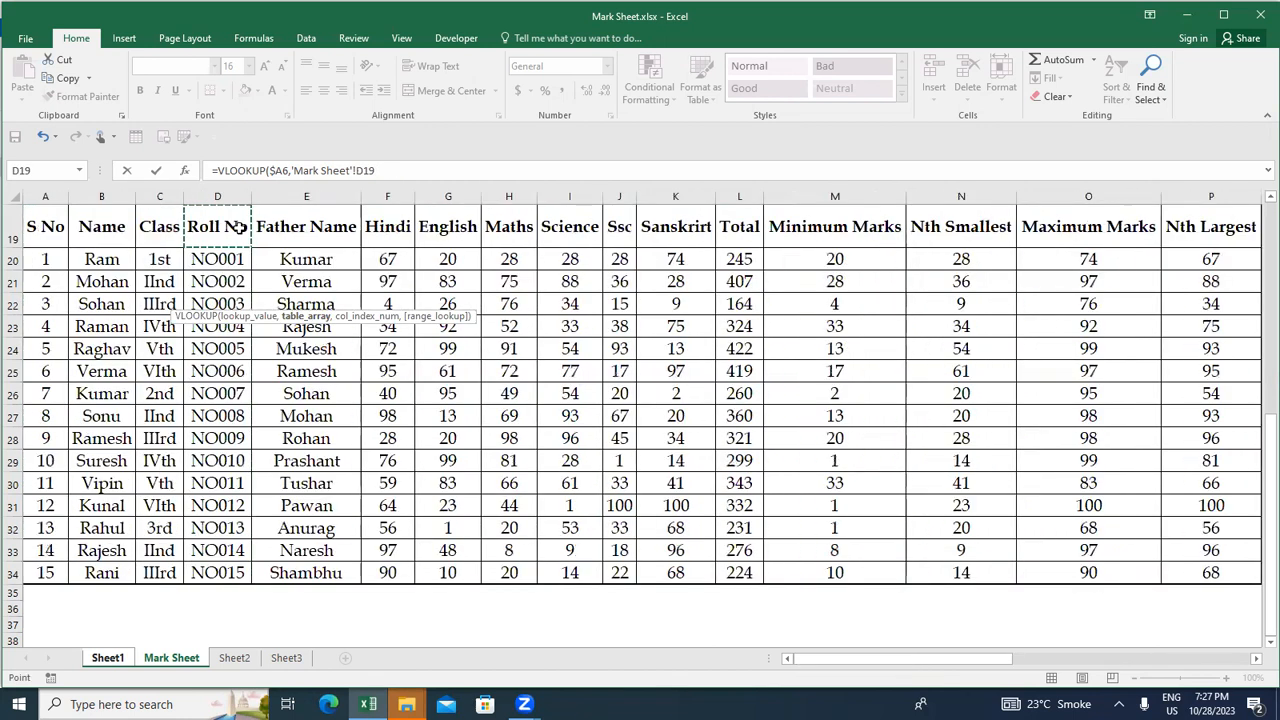
{"action": "key", "text": "ctrl+shift+Down"}
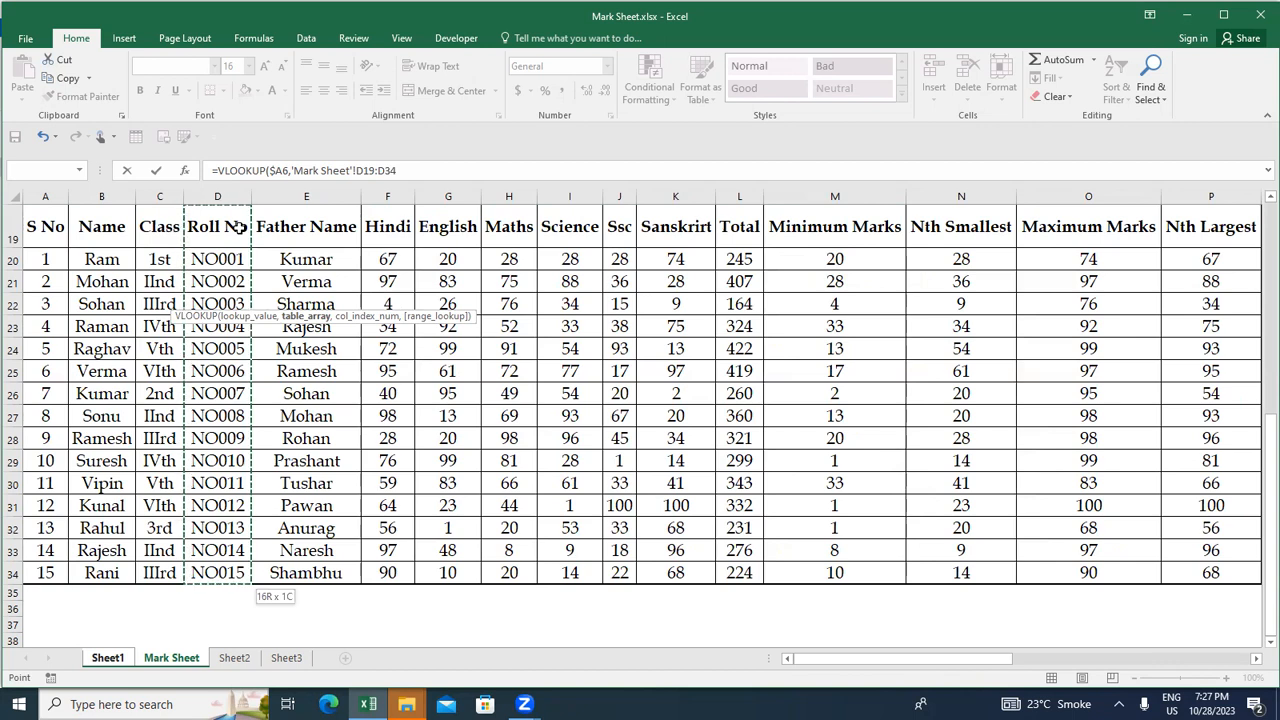
{"action": "key", "text": "ctrl+shift+Right"}
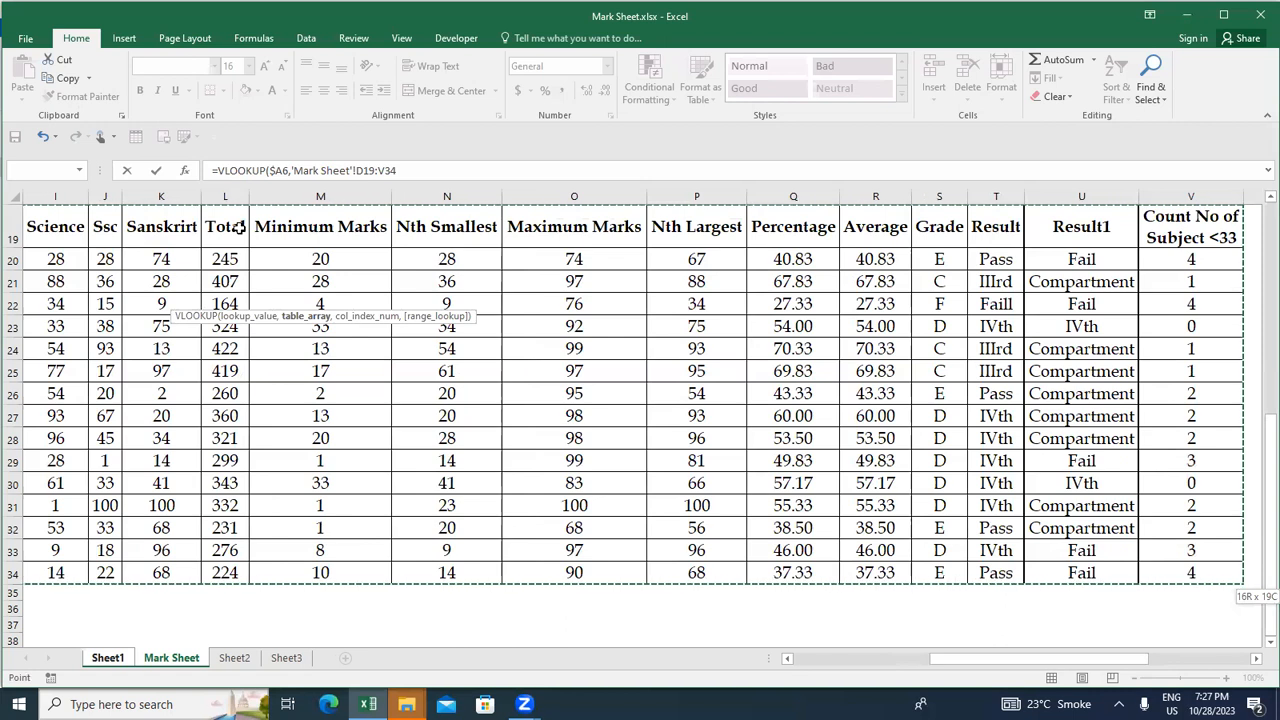
{"action": "left_click", "coordinate": [403, 176]}
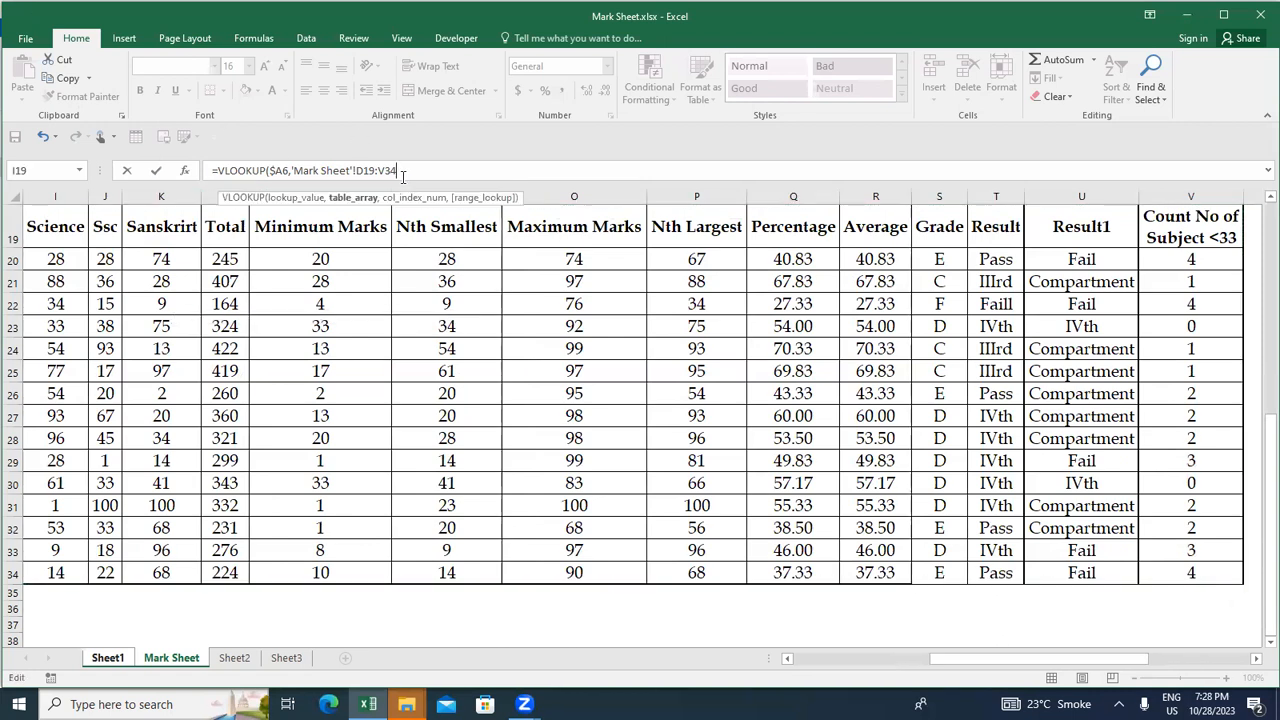
{"action": "key", "text": "F4"}
{"action": "key", "text": "F4"}
{"action": "left_click", "coordinate": [451, 175]}
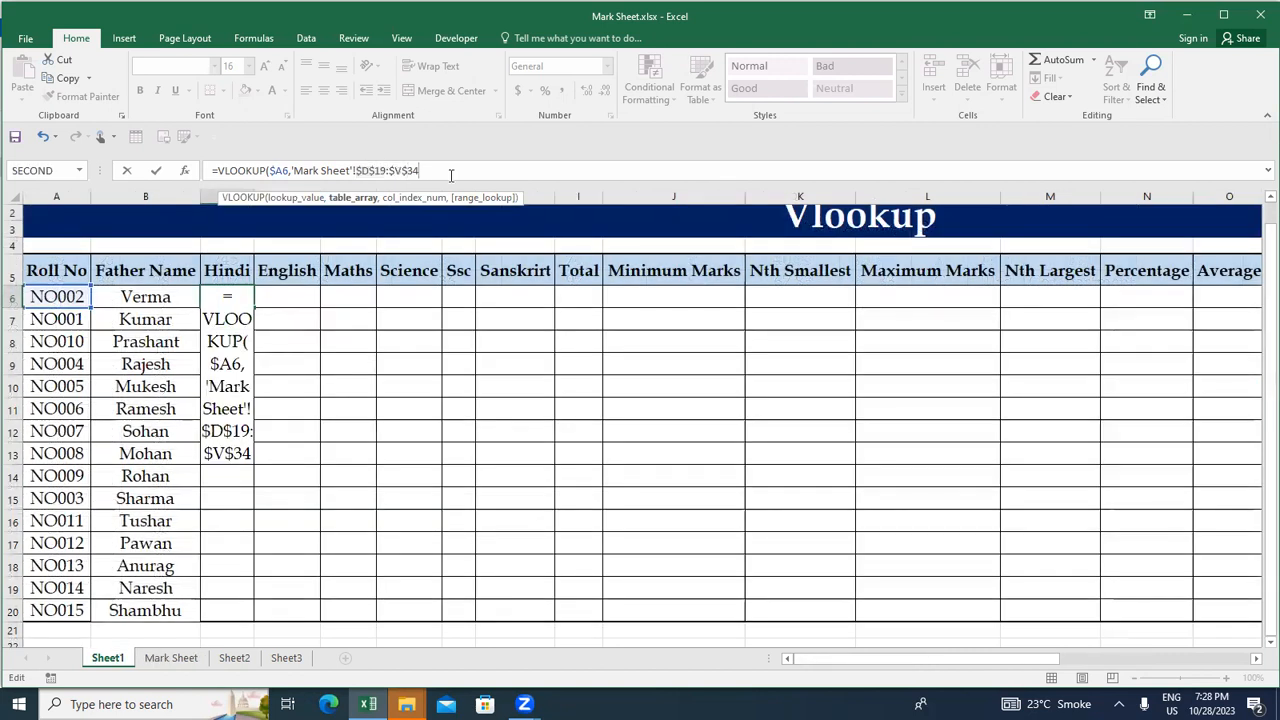
{"action": "type", "text": ","}
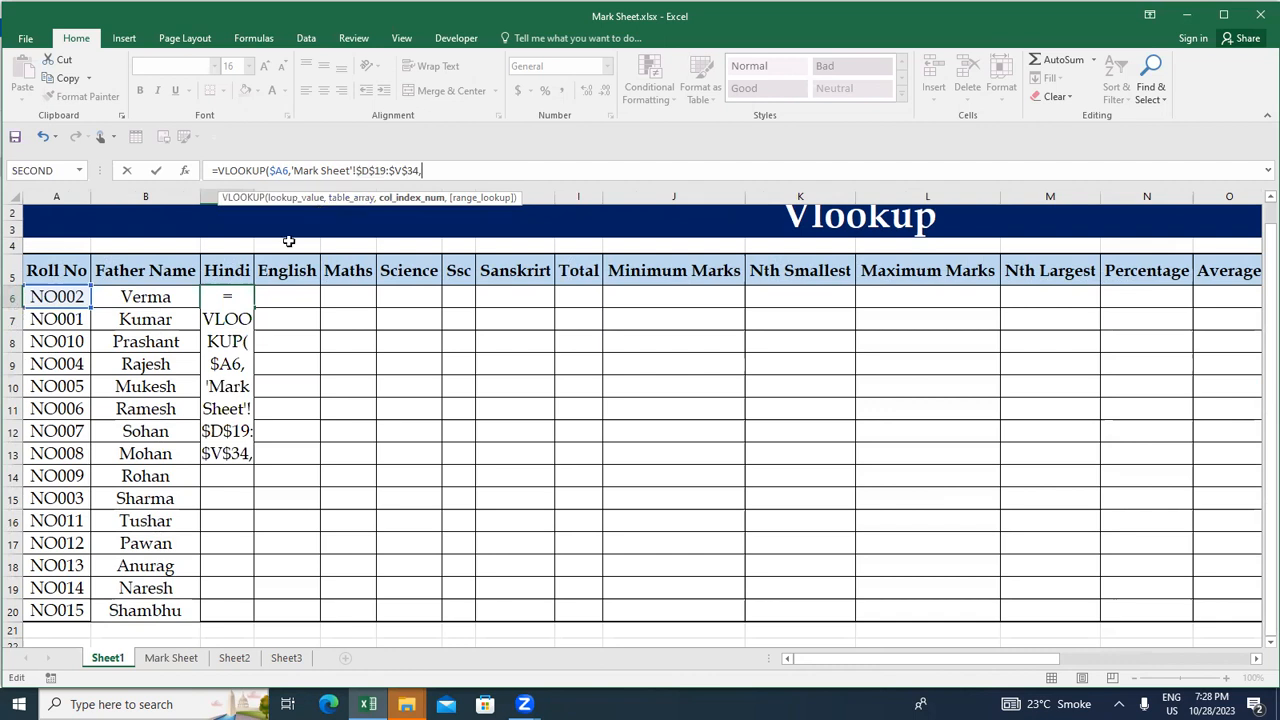
{"action": "left_click", "coordinate": [172, 659]}
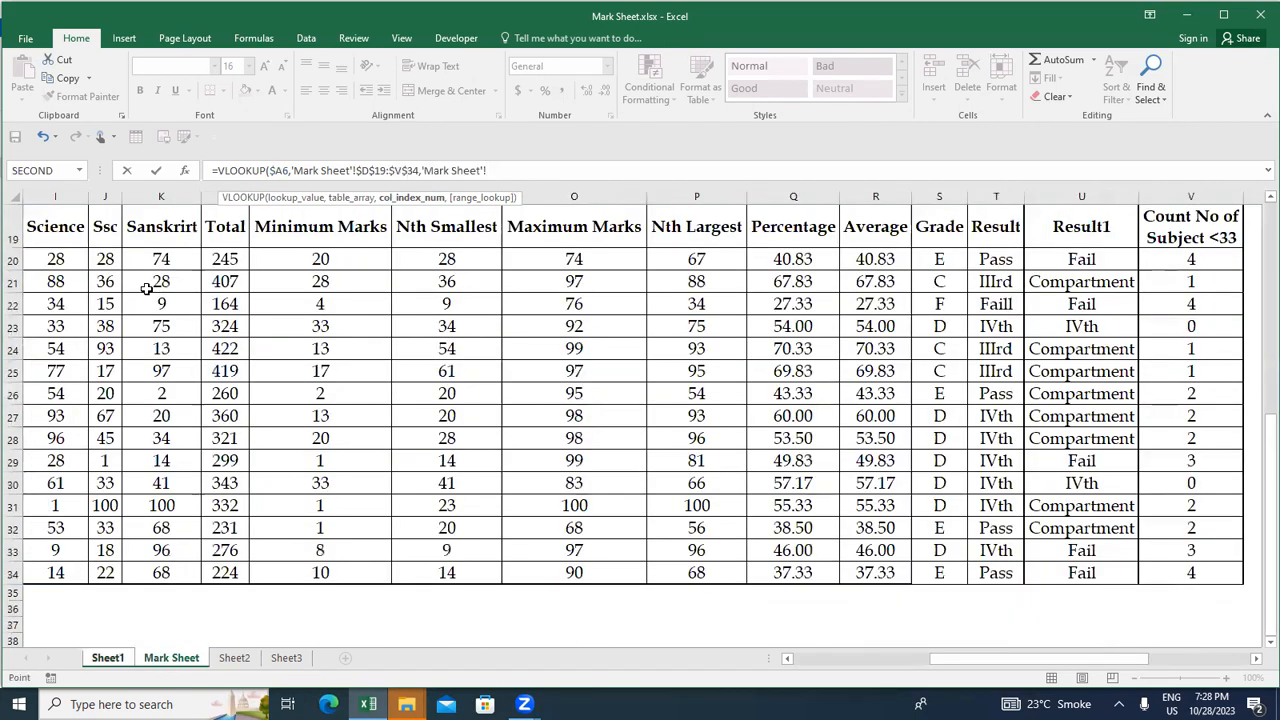
{"action": "key", "text": "ctrl+Left"}
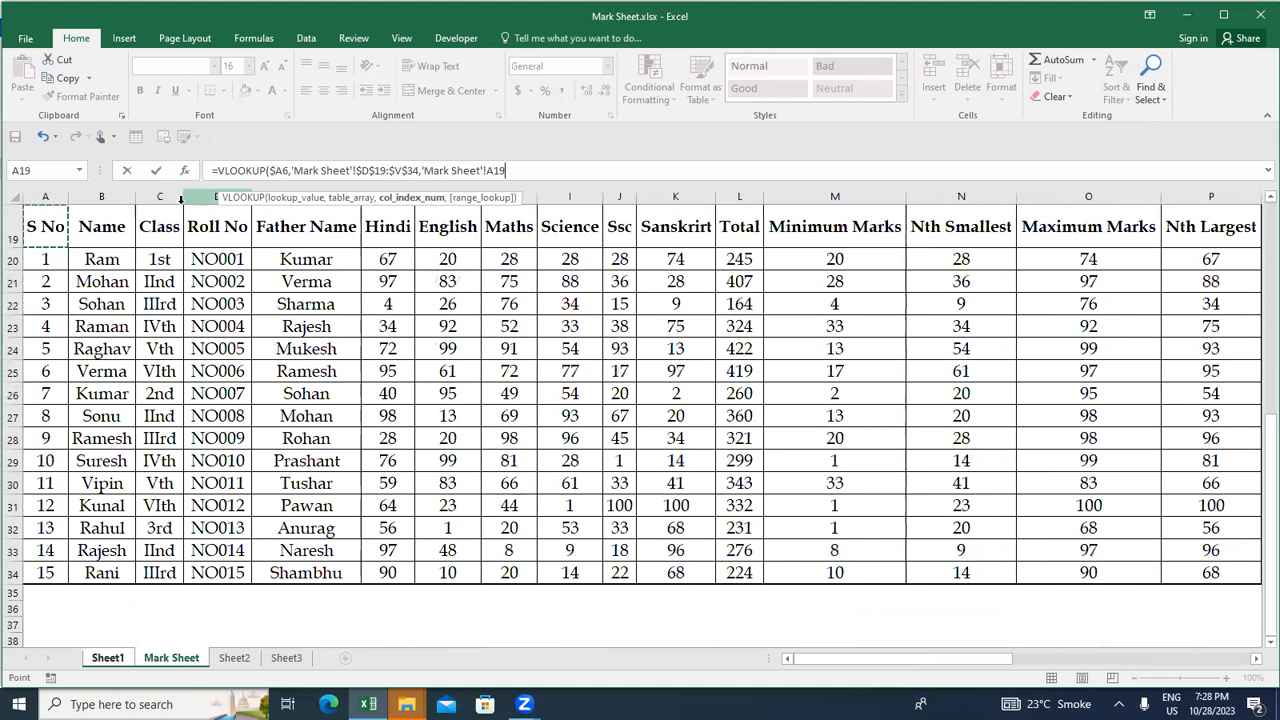
{"action": "key", "text": "BackSpace"}
{"action": "key", "text": "BackSpace"}
{"action": "key", "text": "BackSpace"}
{"action": "key", "text": "BackSpace"}
{"action": "key", "text": "BackSpace"}
{"action": "key", "text": "BackSpace"}
{"action": "key", "text": "BackSpace"}
{"action": "key", "text": "BackSpace"}
{"action": "key", "text": "BackSpace"}
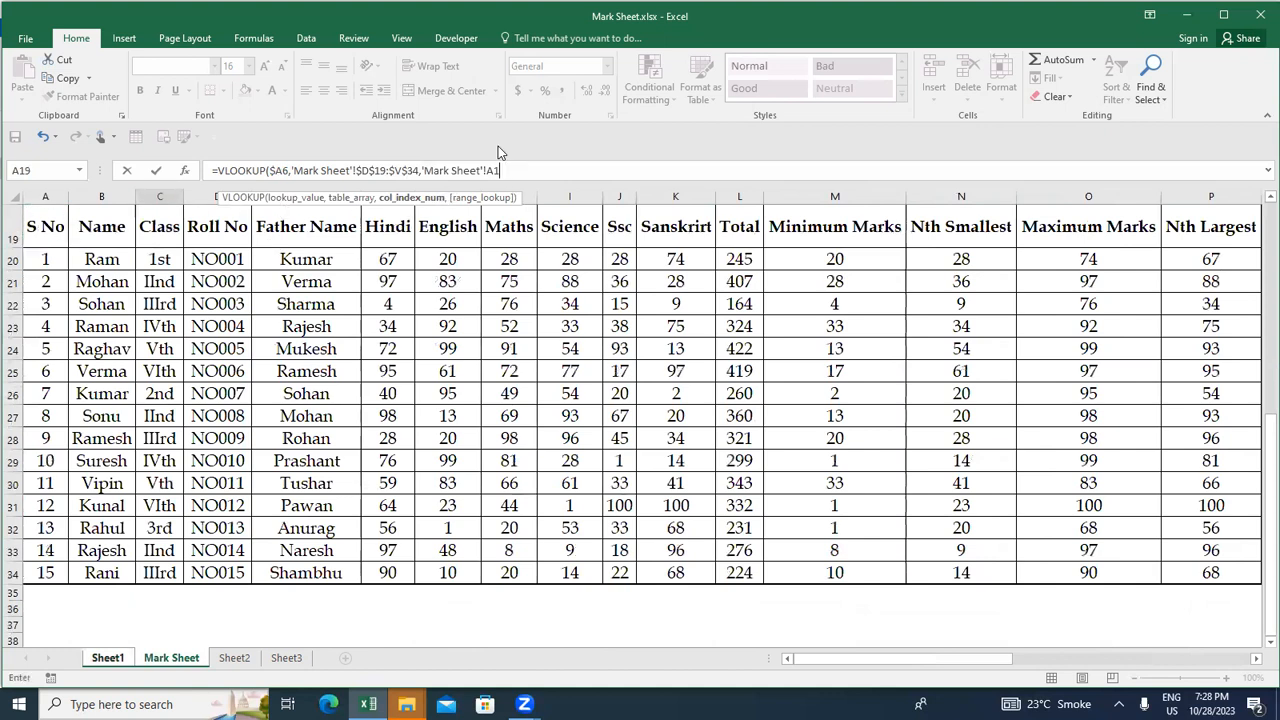
{"action": "key", "text": "BackSpace"}
{"action": "key", "text": "BackSpace"}
{"action": "key", "text": "BackSpace"}
{"action": "key", "text": "BackSpace"}
{"action": "key", "text": "BackSpace"}
{"action": "key", "text": "BackSpace"}
{"action": "key", "text": "BackSpace"}
- Complete the Hindi VLOOKUP formula in C6 with column index 3 and exact match 0
{"action": "type", "text": "3"}
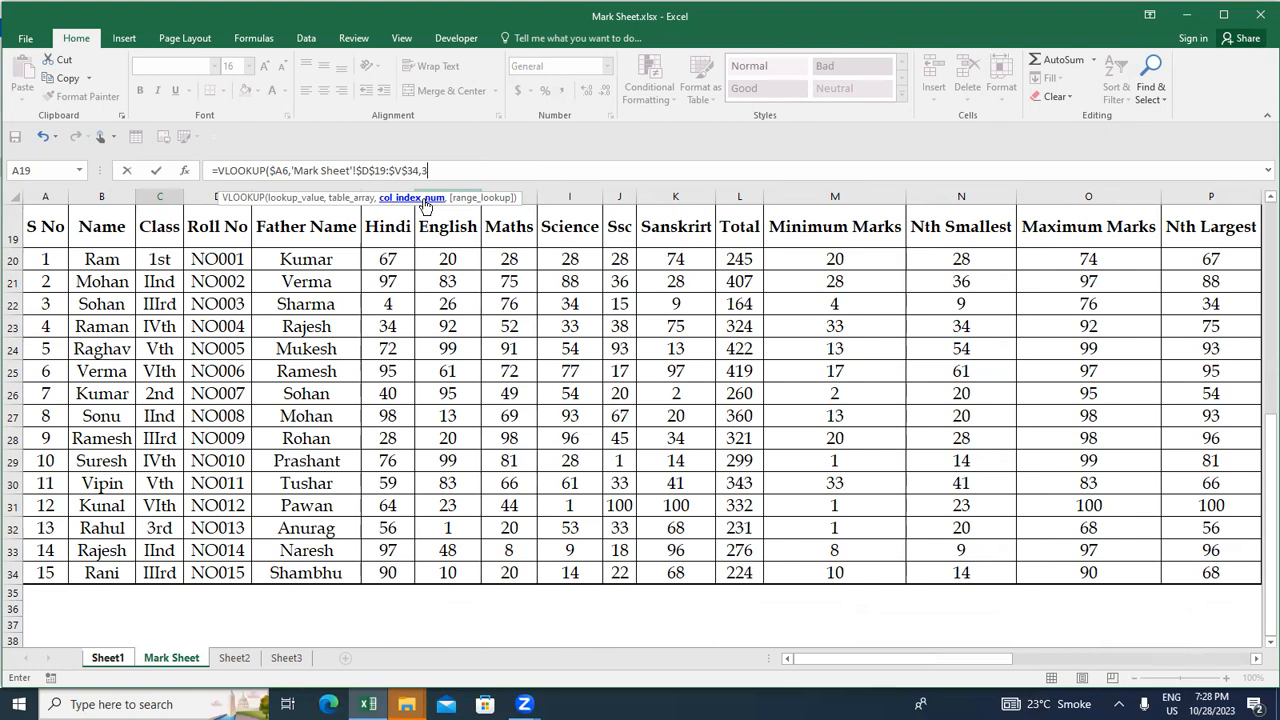
{"action": "type", "text": ","}
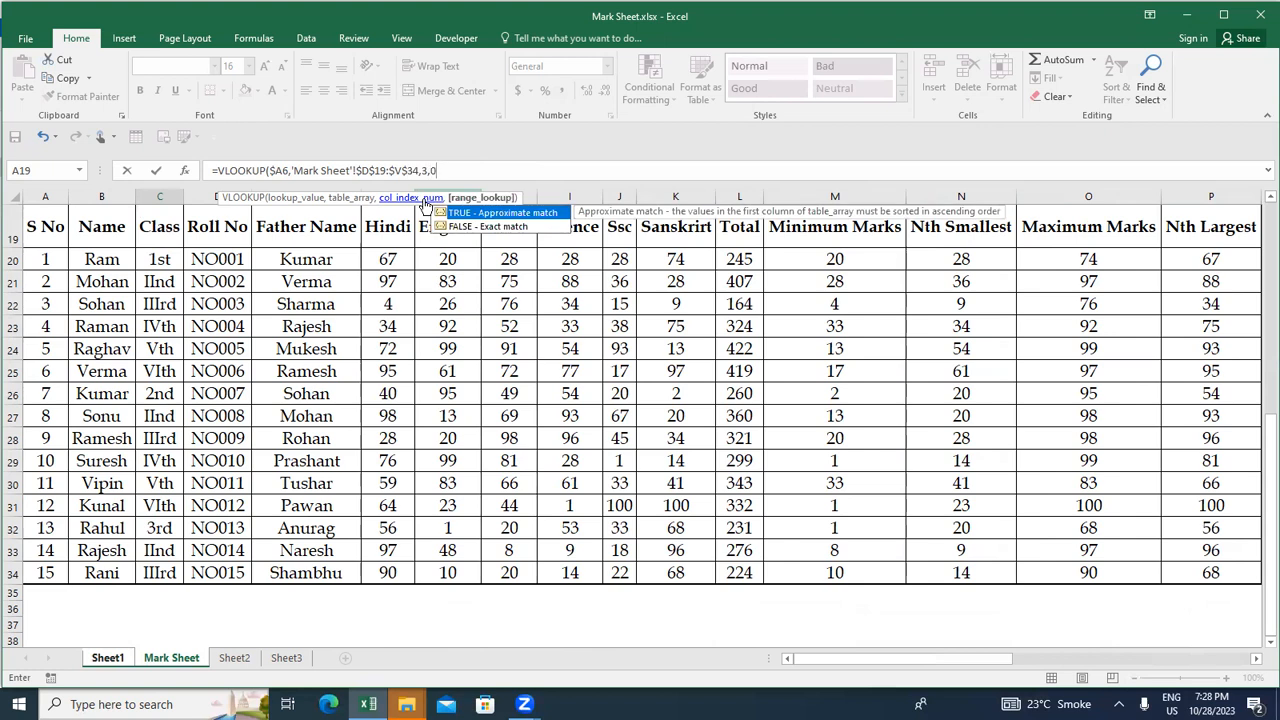
{"action": "type", "text": "0)"}
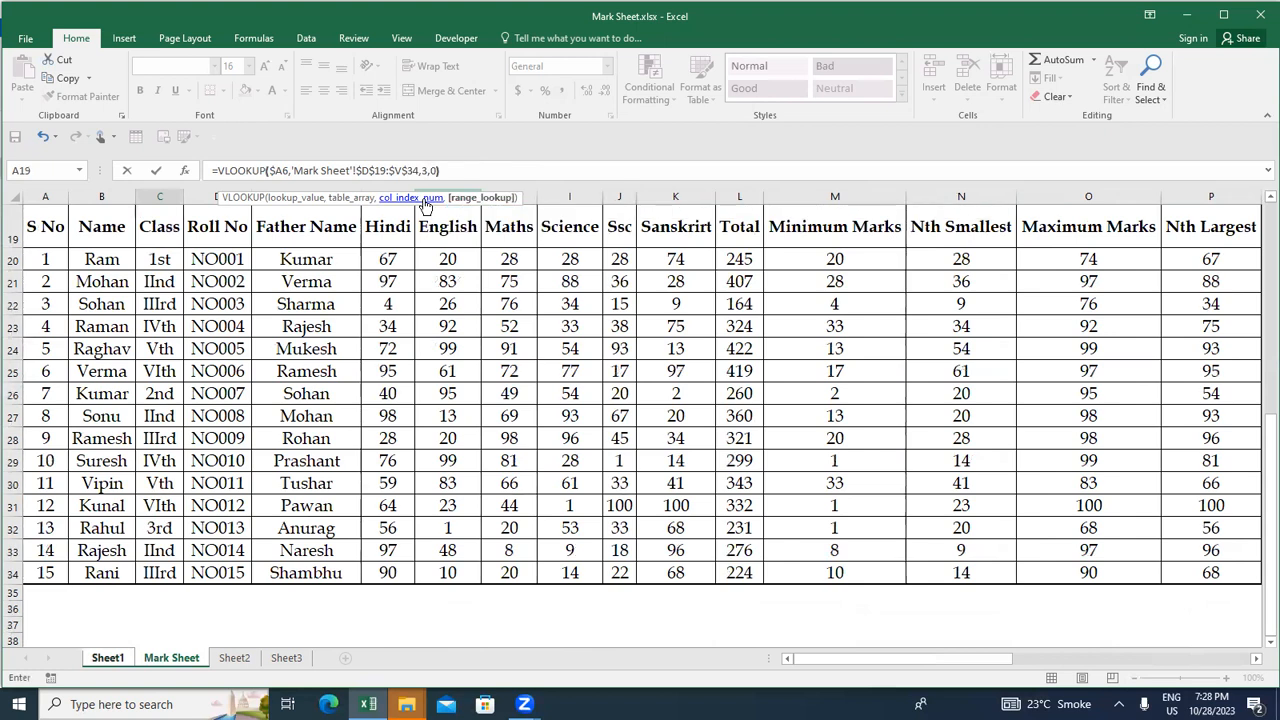
{"action": "key", "text": "Return"}
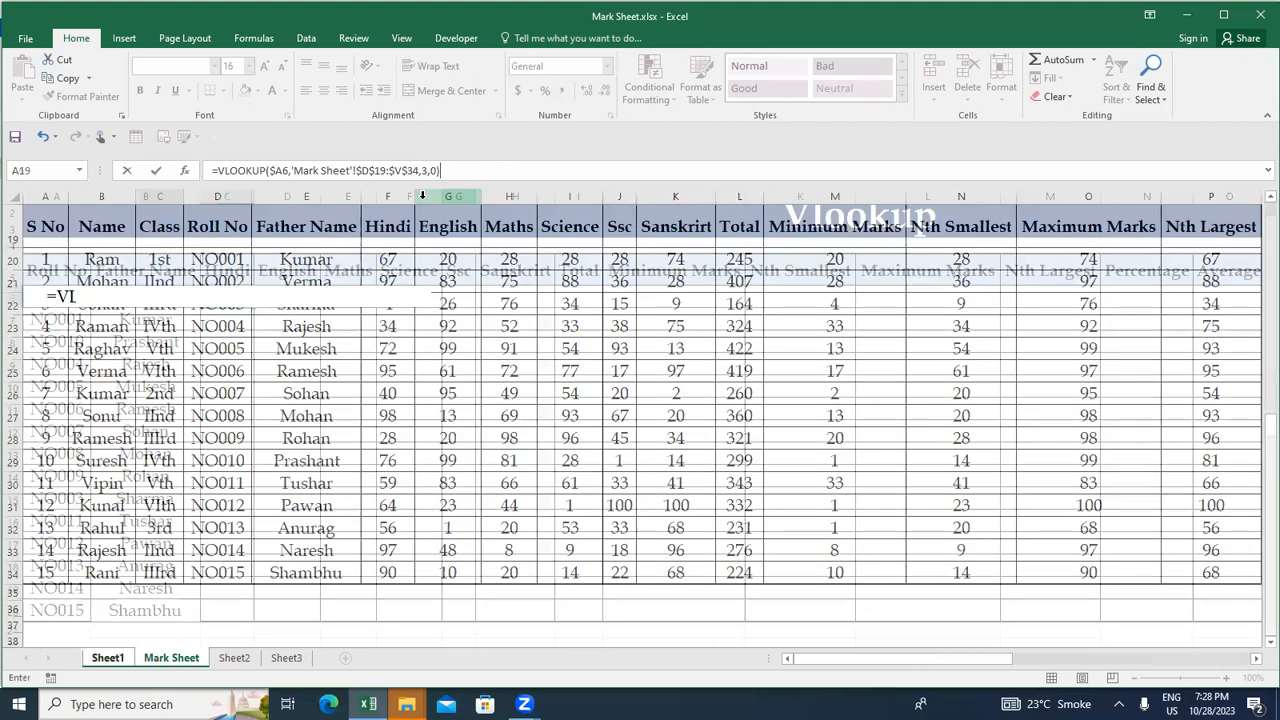
- Fill the Hindi VLOOKUP formula from C6 down through C20
{"action": "key", "text": "Left"}
{"action": "key", "text": "ctrl+Down"}
{"action": "key", "text": "Right"}
{"action": "key", "text": "ctrl+shift+Up"}
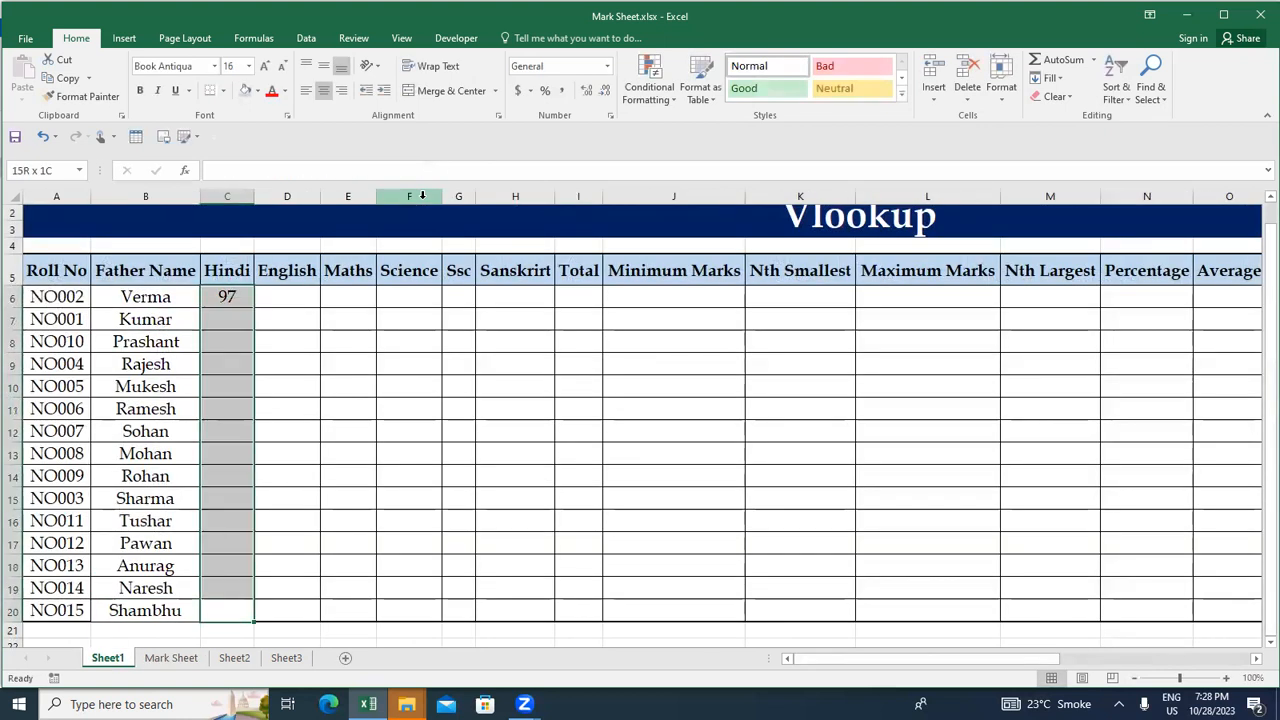
{"action": "key", "text": "ctrl+d"}
{"action": "key", "text": "Up"}
{"action": "key", "text": "Up"}
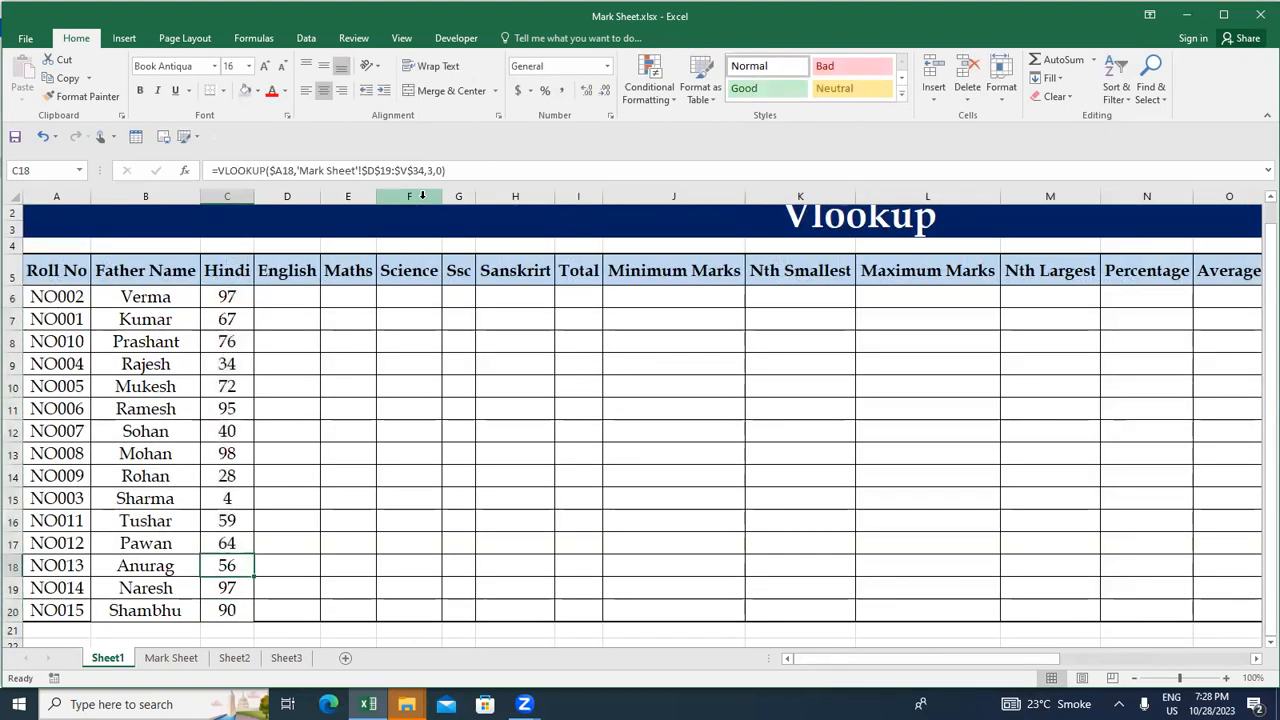
- Start a VLOOKUP formula in D6 under English with the column-locked reference $A6 as the lookup value
{"action": "key", "text": "Up"}
{"action": "key", "text": "Up"}
{"action": "key", "text": "Up"}
{"action": "key", "text": "Up"}
{"action": "key", "text": "Up"}
{"action": "key", "text": "Up"}
{"action": "key", "text": "Right"}
{"action": "key", "text": "Up"}
{"action": "key", "text": "Up"}
{"action": "key", "text": "Up"}
{"action": "key", "text": "Up"}
{"action": "key", "text": "Up"}
{"action": "key", "text": "Up"}
{"action": "key", "text": "Up"}
{"action": "key", "text": "Down"}
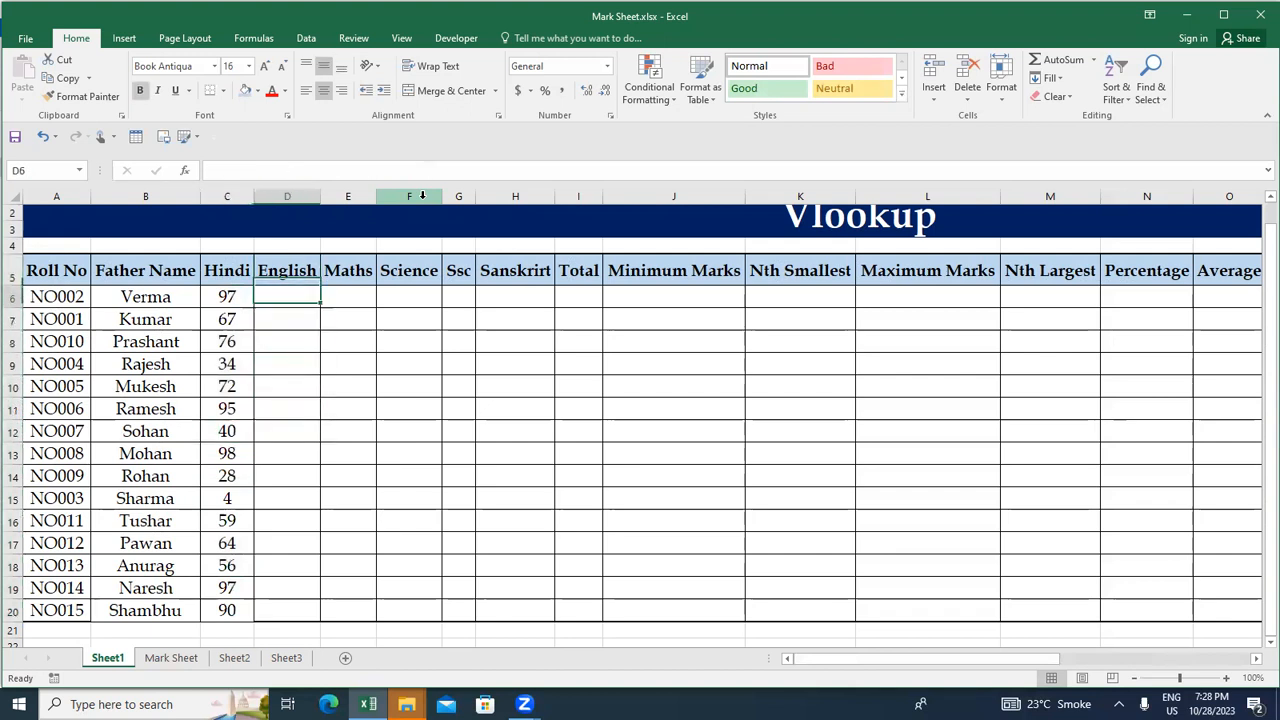
{"action": "type", "text": "=vl"}
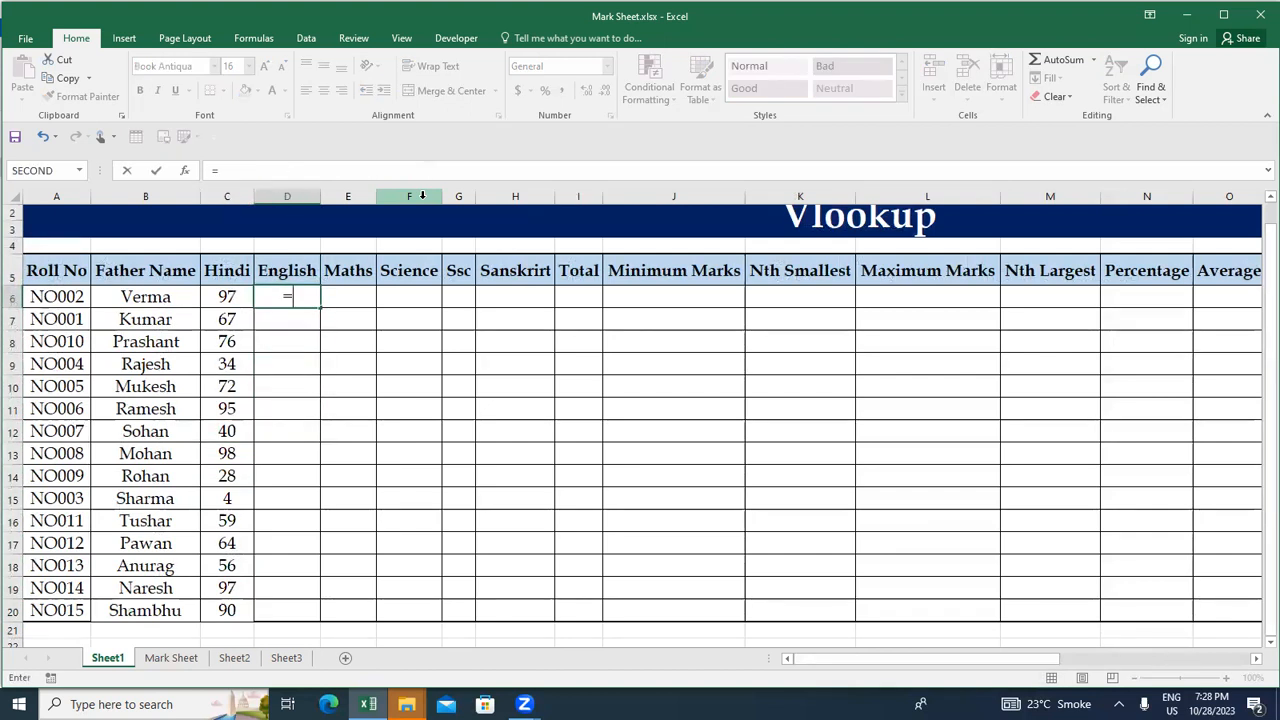
{"action": "key", "text": "Tab"}
{"action": "key", "text": "Left"}
{"action": "key", "text": "Left"}
{"action": "key", "text": "Left"}
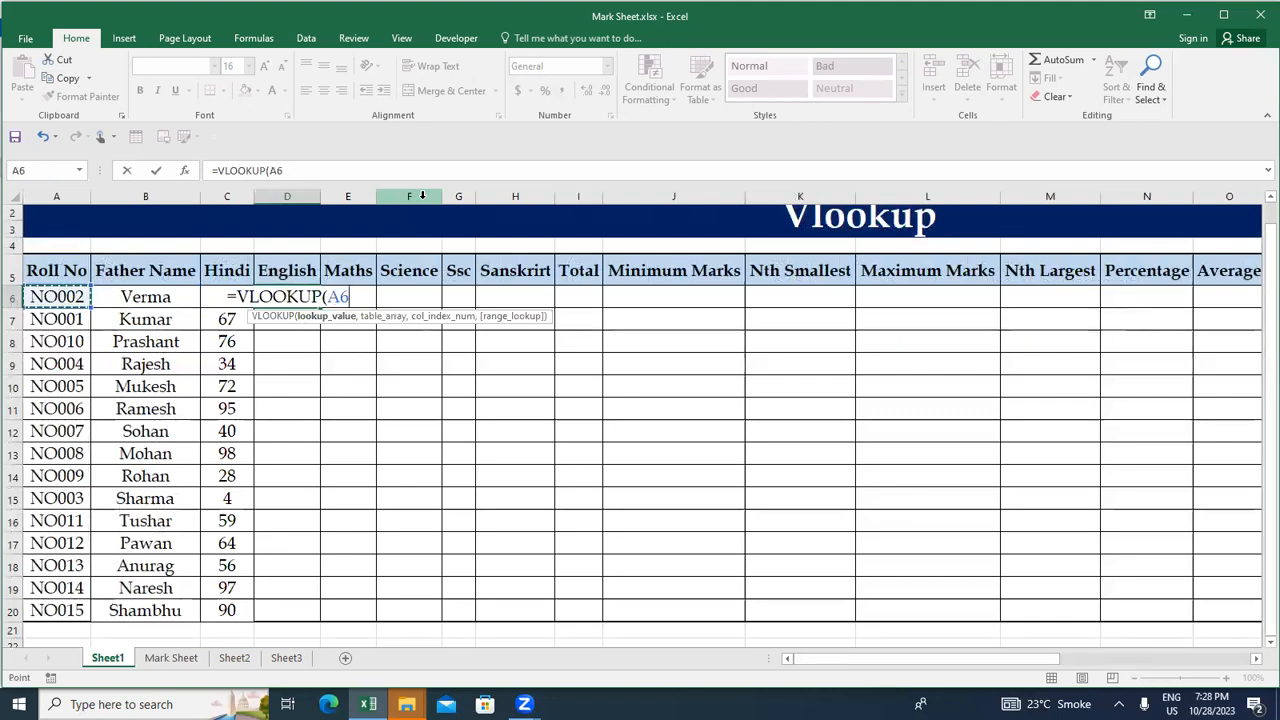
{"action": "key", "text": "F4"}
{"action": "key", "text": "F4"}
{"action": "key", "text": "F4"}
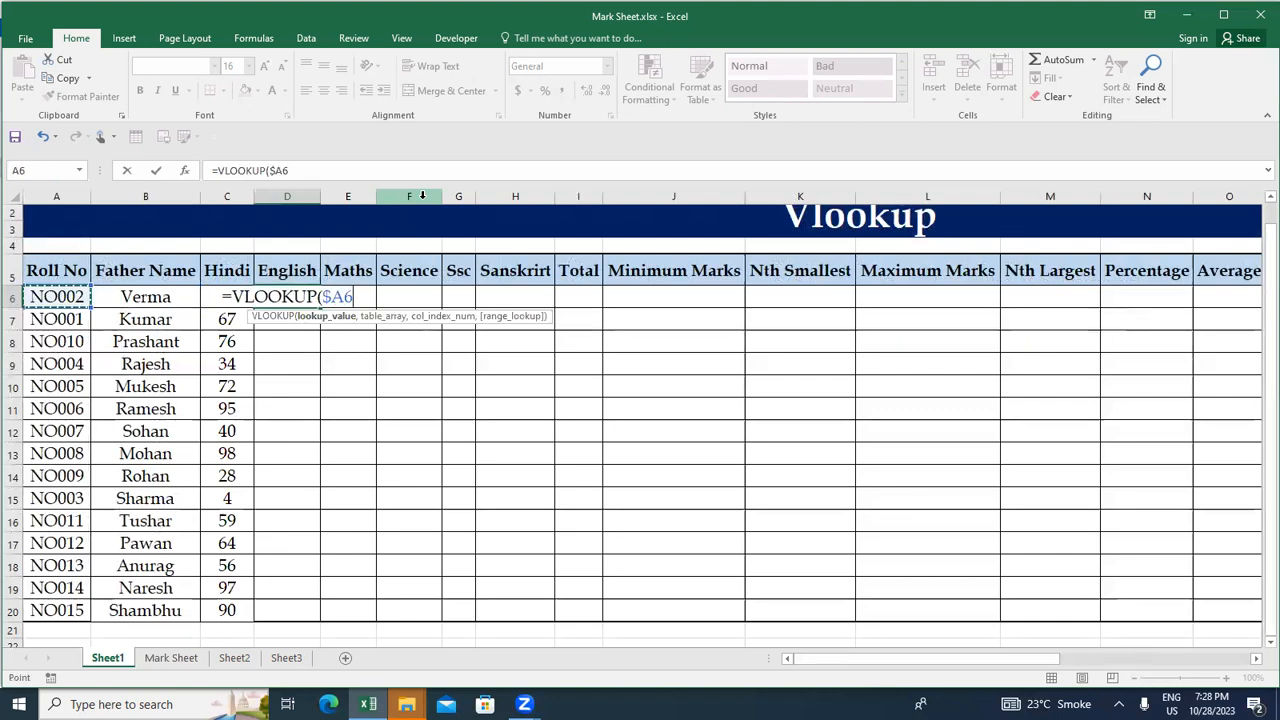
{"action": "type", "text": ","}
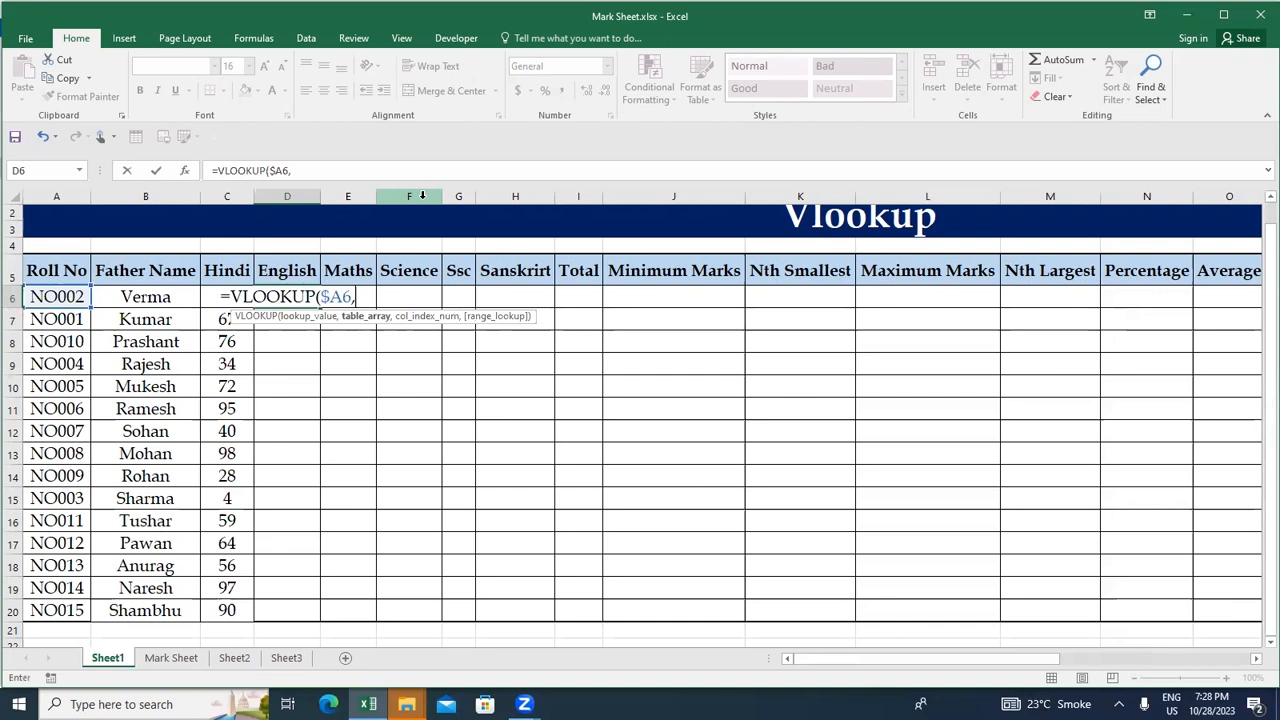
- Set the English formula's table array to 'Mark Sheet'!$D$19:$V$34 with absolute references
{"action": "left_click", "coordinate": [171, 657]}
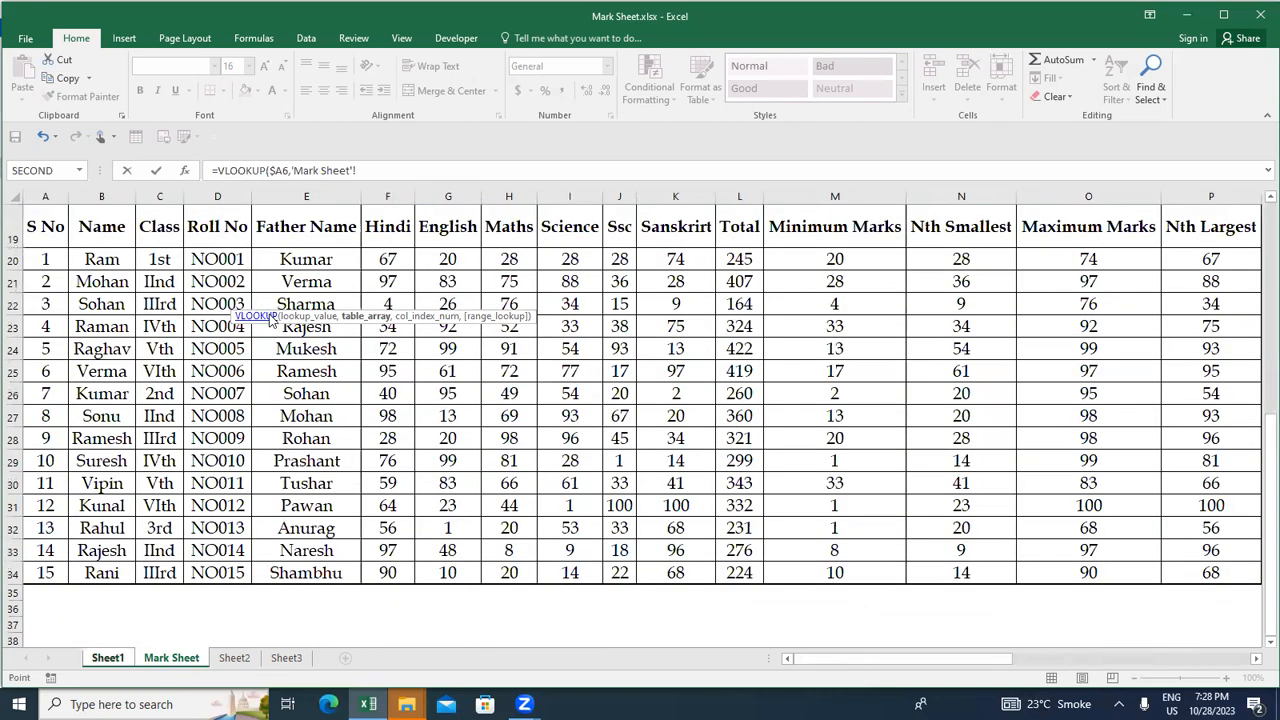
{"action": "key", "text": "F1"}
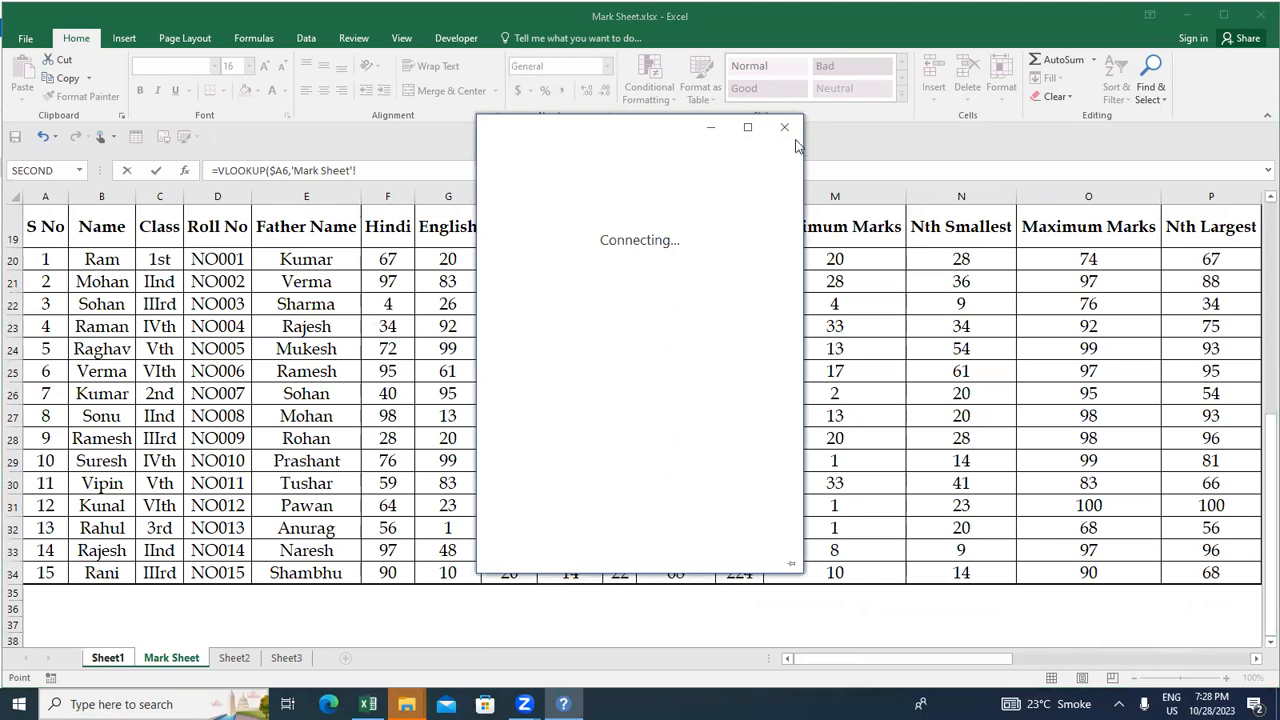
{"action": "left_click", "coordinate": [784, 128]}
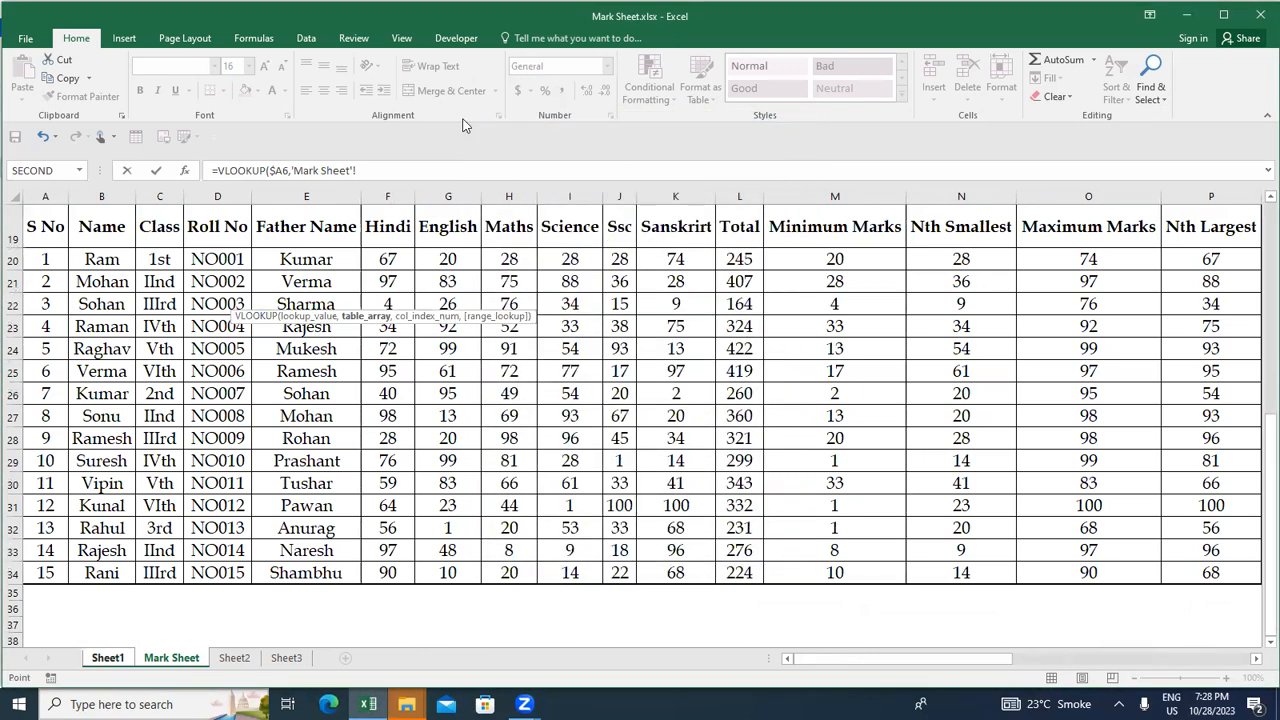
{"action": "left_click", "coordinate": [244, 227]}
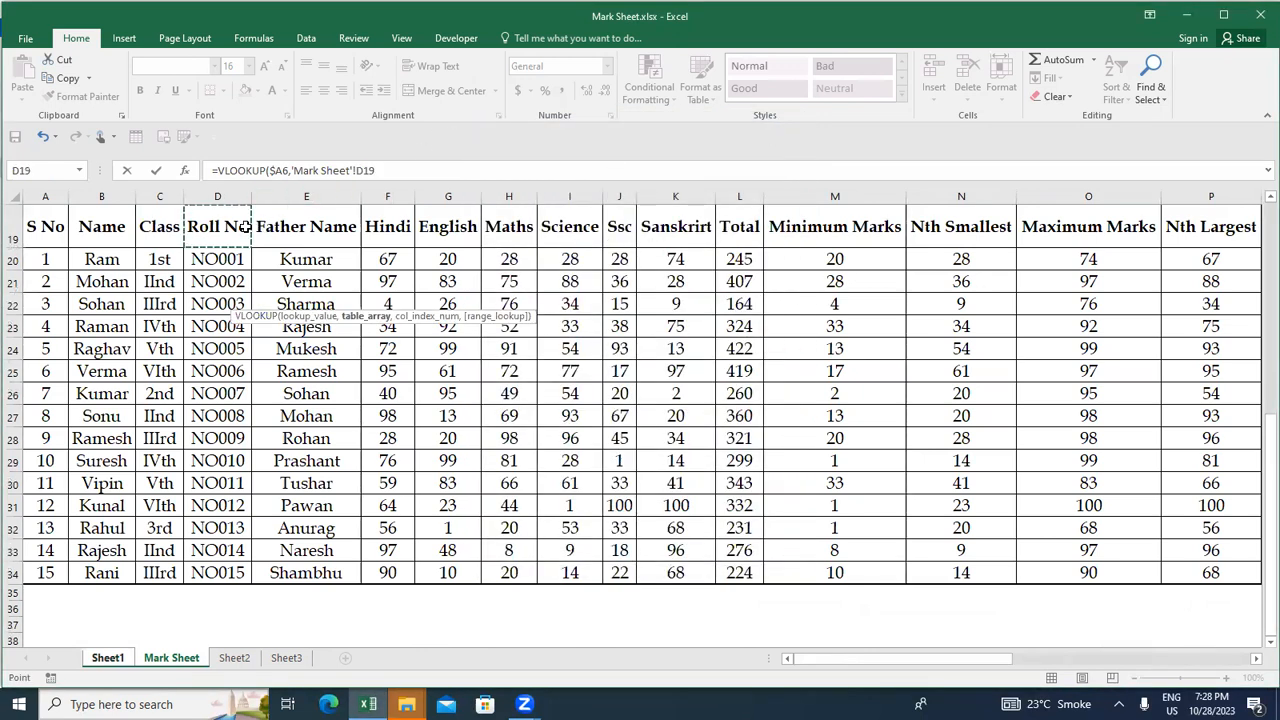
{"action": "key", "text": "ctrl+shift+Right"}
{"action": "key", "text": "ctrl+shift+Down"}
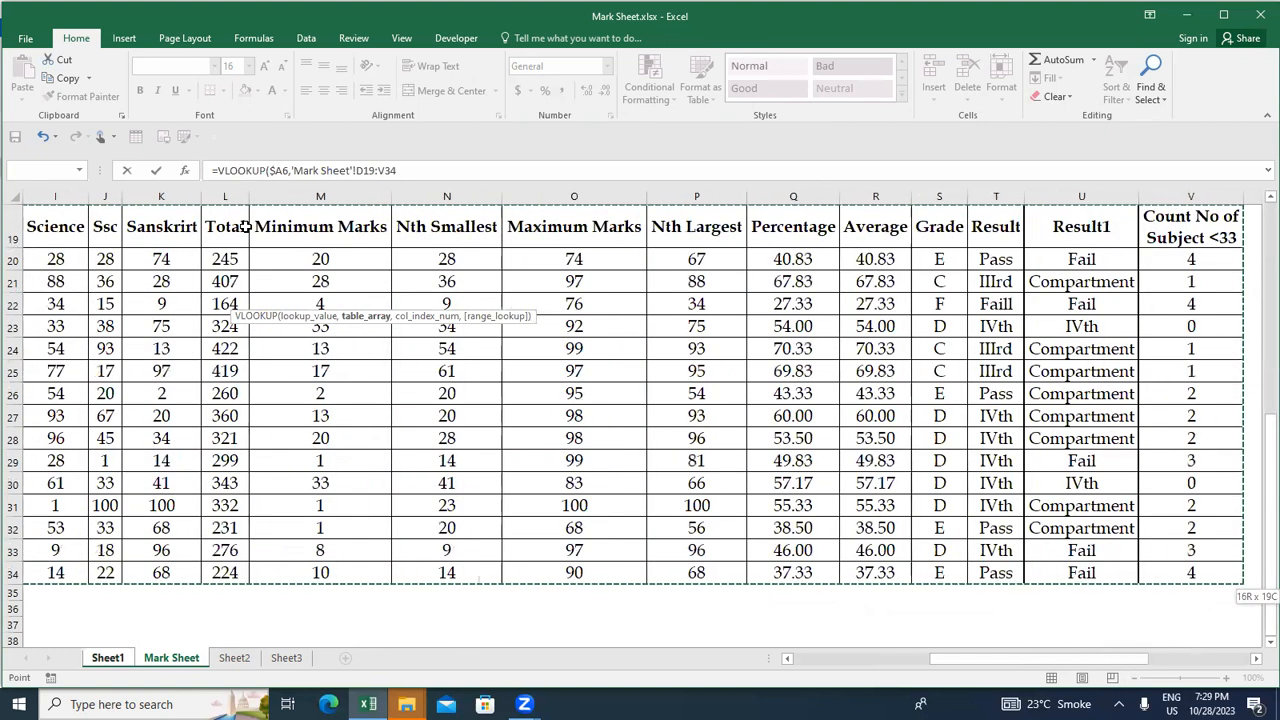
{"action": "key", "text": "F4"}
{"action": "type", "text": ","}
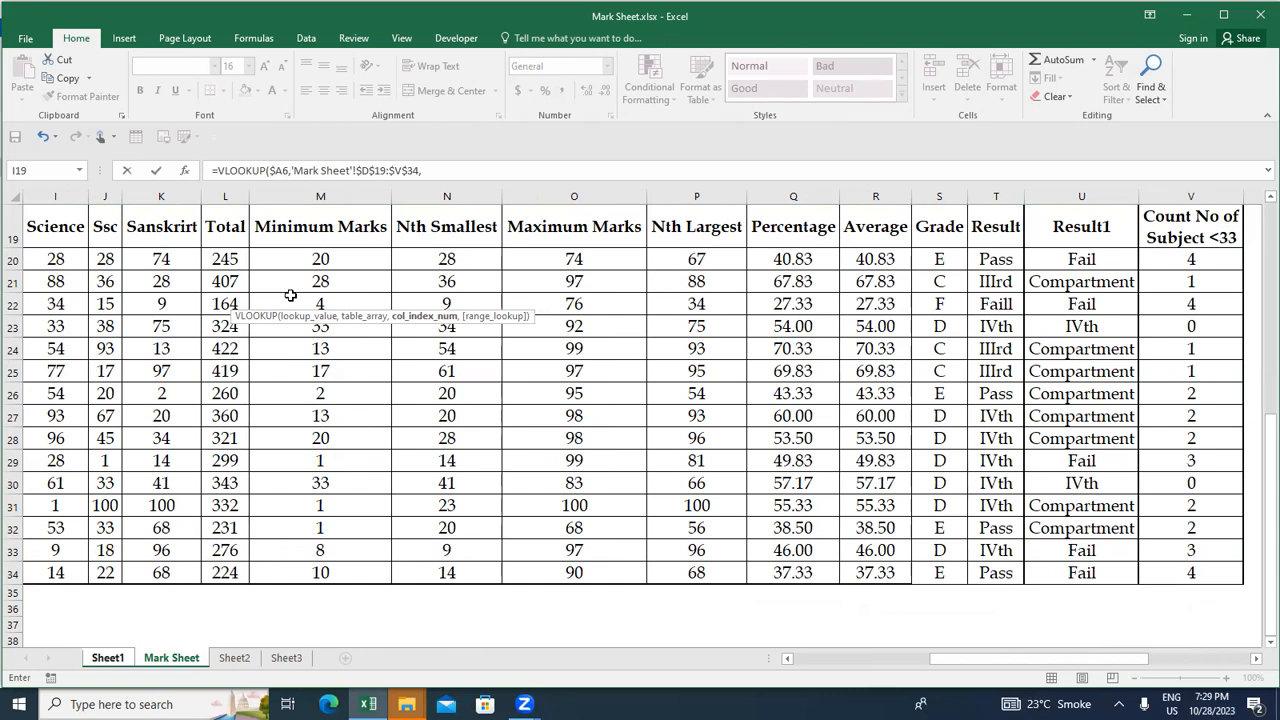
- Complete the English VLOOKUP formula in D6 with column index 4 and exact match 0
{"action": "left_click_drag", "start_coordinate": [942, 659], "coordinate": [778, 662]}
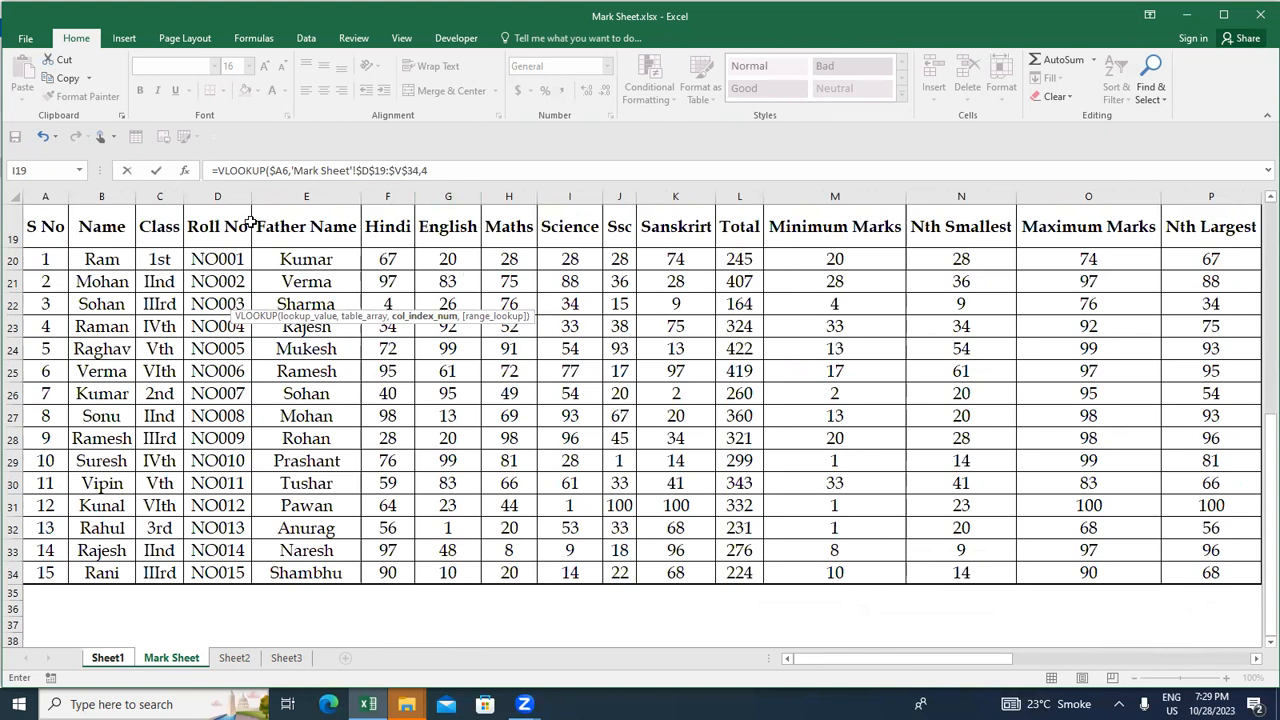
{"action": "left_click", "coordinate": [439, 171]}
{"action": "type", "text": ","}
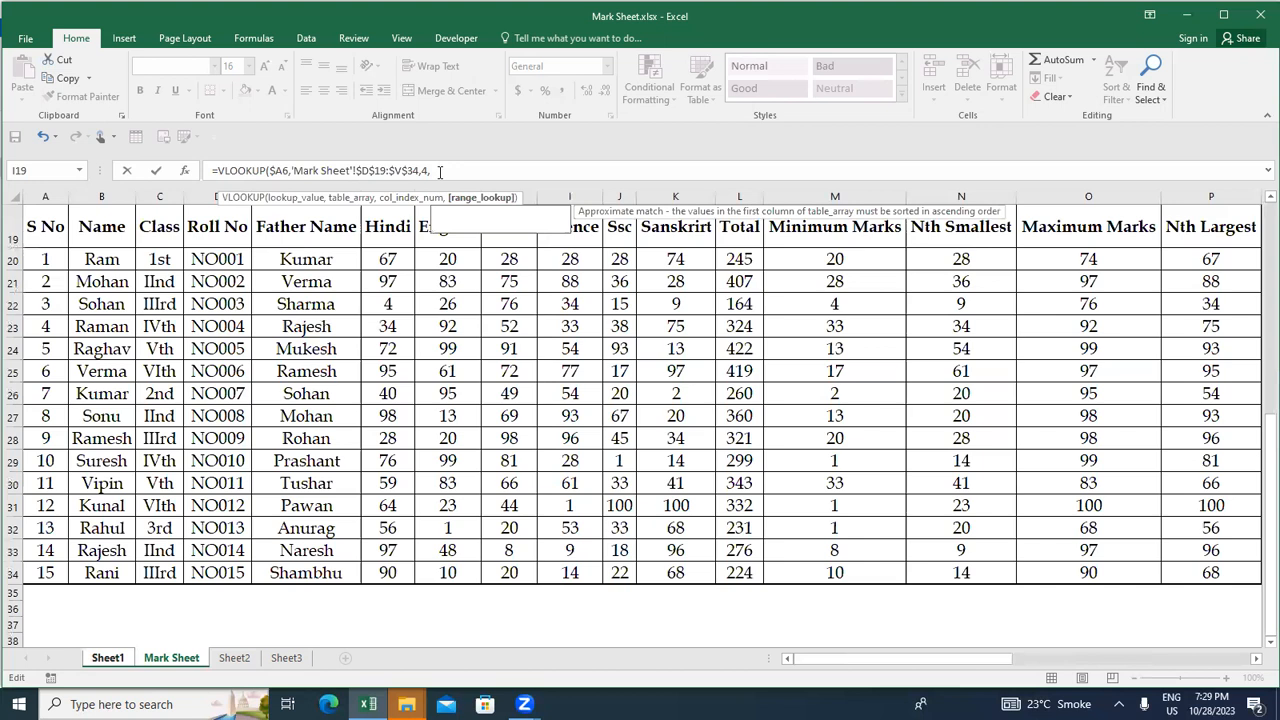
{"action": "type", "text": "0)"}
{"action": "key", "text": "Return"}
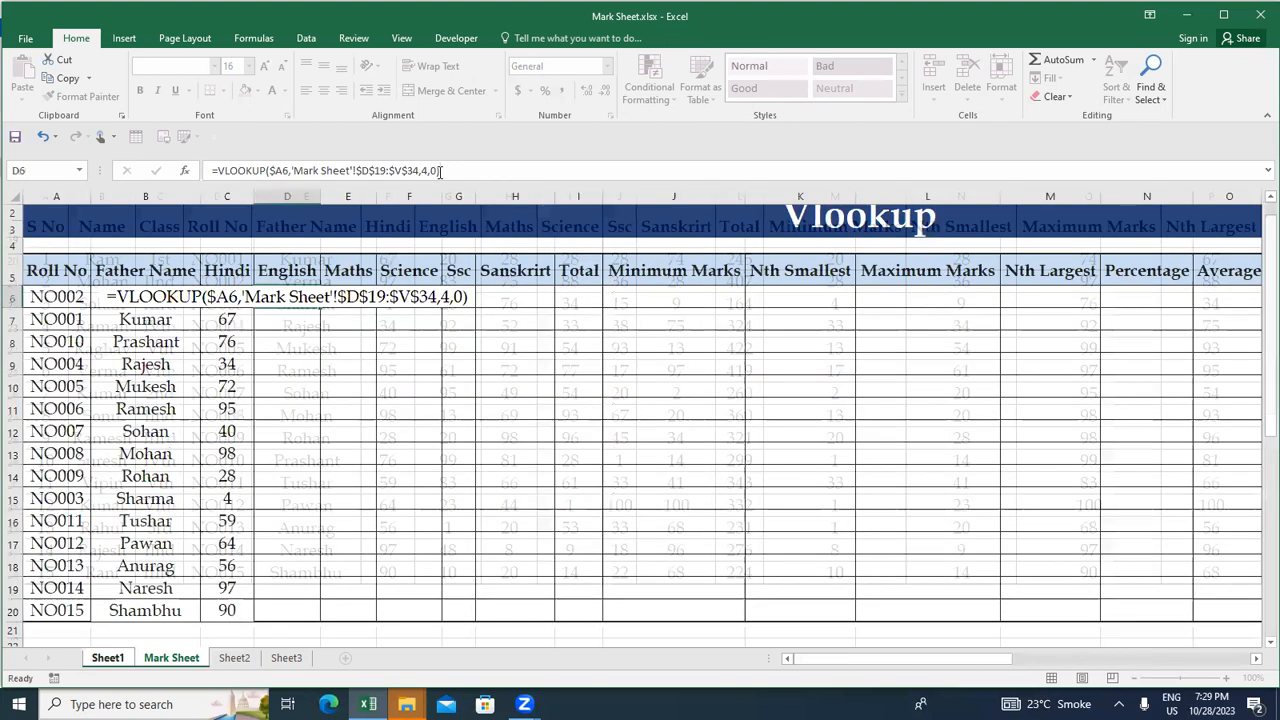
- Fill the English VLOOKUP formula from D6 down through D20
{"action": "key", "text": "Left"}
{"action": "key", "text": "ctrl+Down"}
{"action": "key", "text": "Right"}
{"action": "key", "text": "ctrl+shift+Up"}
{"action": "key", "text": "ctrl+d"}
{"action": "key", "text": "Right"}
{"action": "key", "text": "Up"}
{"action": "key", "text": "Up"}
{"action": "key", "text": "ctrl+Up"}
{"action": "key", "text": "ctrl+Up"}
{"action": "key", "text": "Down"}
{"action": "key", "text": "Down"}
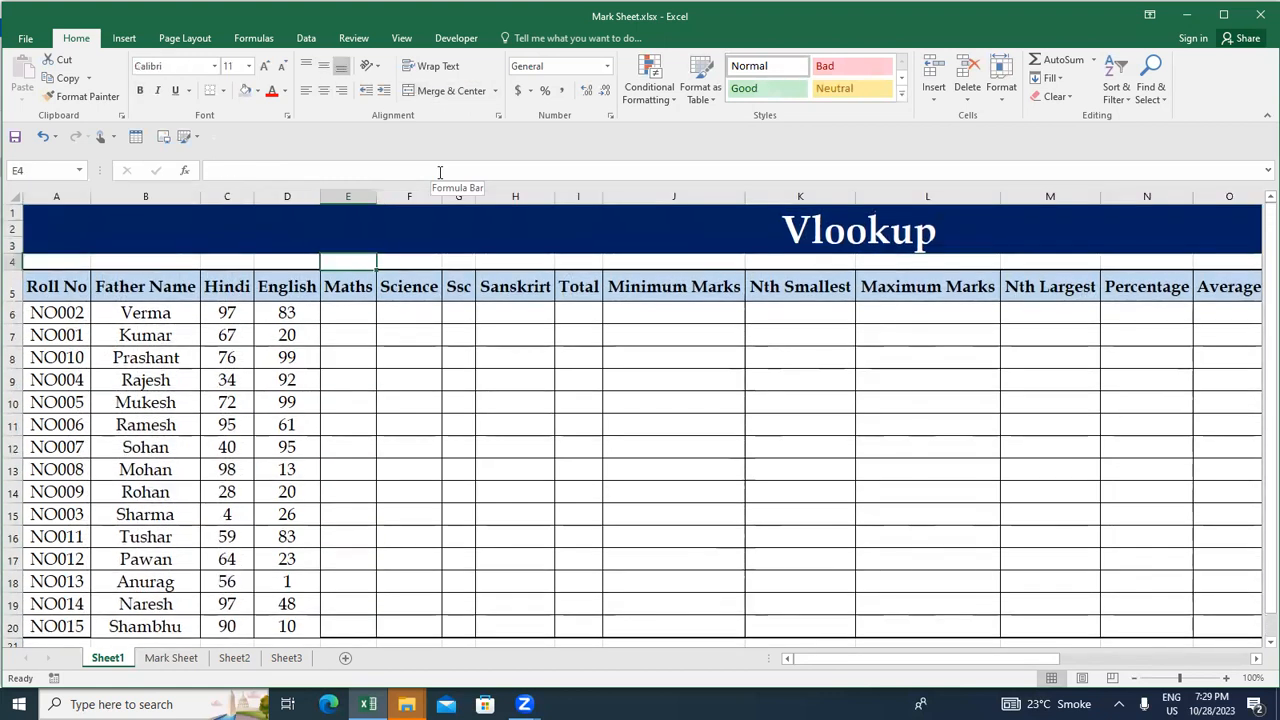
- Fill the D6 VLOOKUP formula across row 6 through S6, under Count No of Subject <33
{"action": "key", "text": "Left"}
{"action": "key", "text": "Down"}
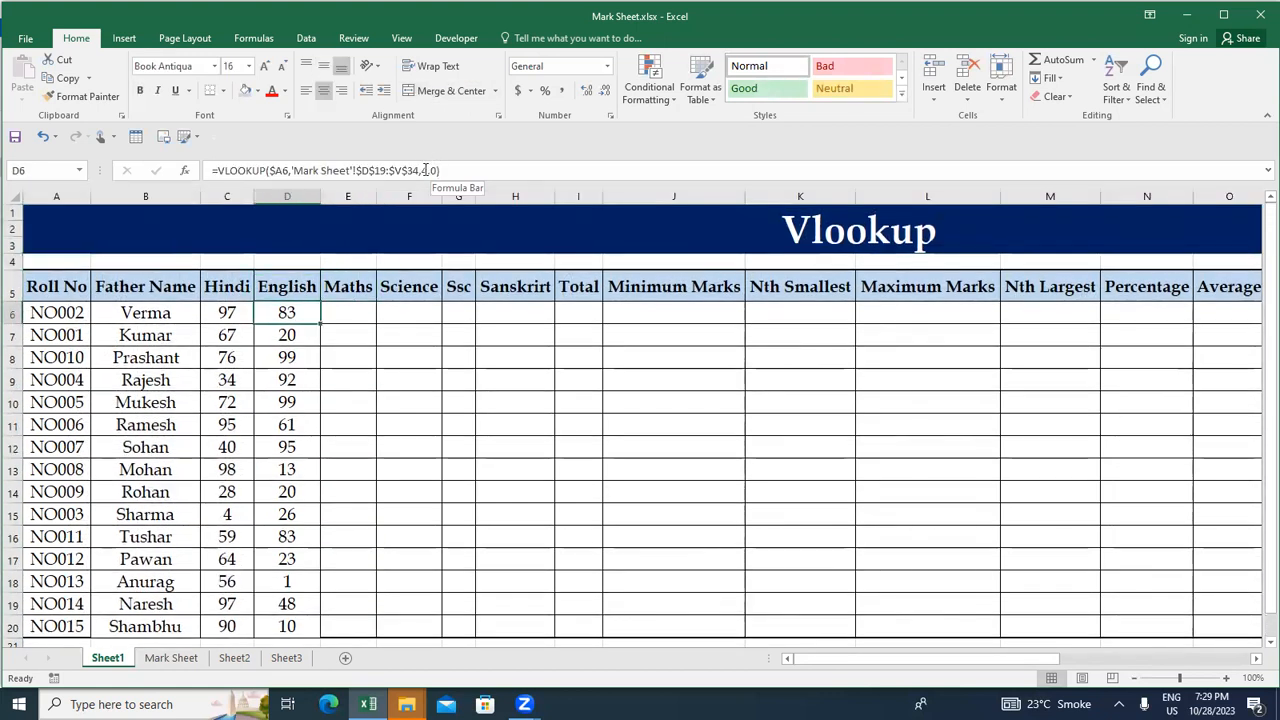
{"action": "key", "text": "shift+Right"}
{"action": "key", "text": "shift+Right"}
{"action": "key", "text": "shift+Right"}
{"action": "key", "text": "shift+Right"}
{"action": "key", "text": "shift+Right"}
{"action": "key", "text": "shift+Right"}
{"action": "key", "text": "shift+Right"}
{"action": "key", "text": "shift+Right"}
{"action": "key", "text": "shift+Right"}
{"action": "key", "text": "shift+Right"}
{"action": "key", "text": "shift+Right"}
{"action": "key", "text": "shift+Right"}
{"action": "key", "text": "shift+Right"}
{"action": "key", "text": "shift+Right"}
{"action": "key", "text": "shift+Right"}
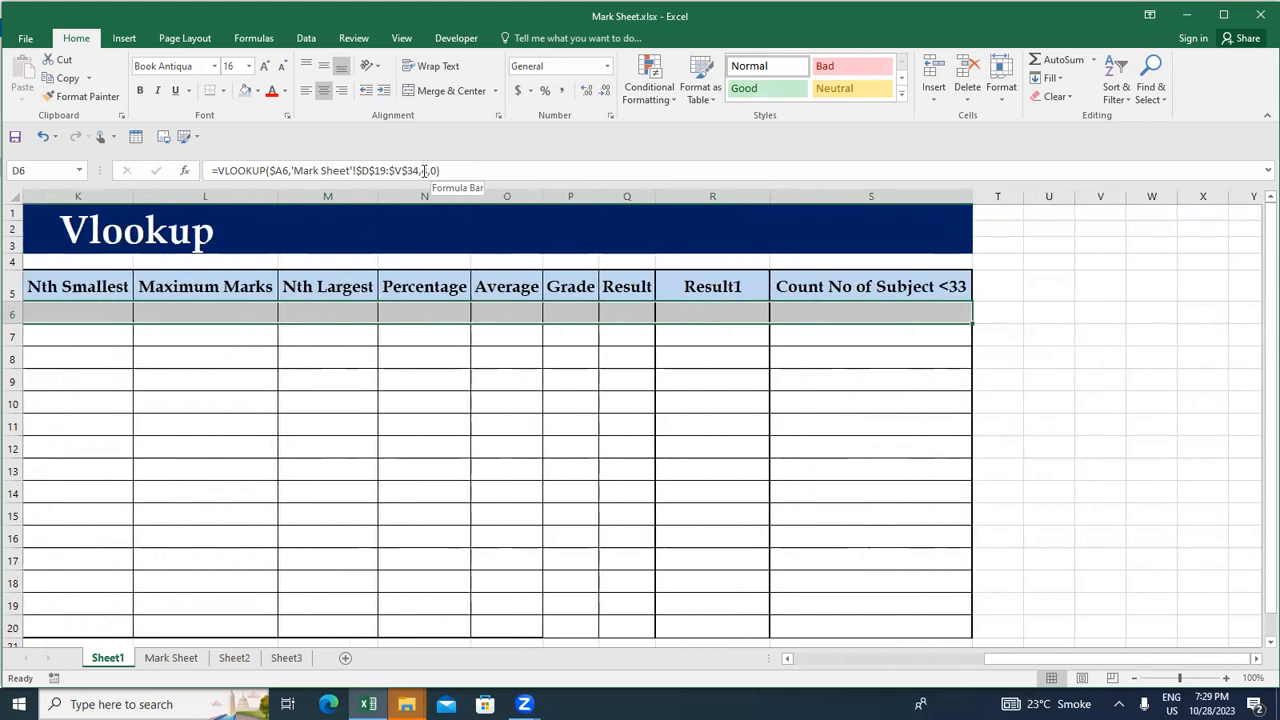
{"action": "key", "text": "ctrl+r"}
- Inspect the column index argument of the copied VLOOKUP formula in E6 under Maths
{"action": "key", "text": "Right"}
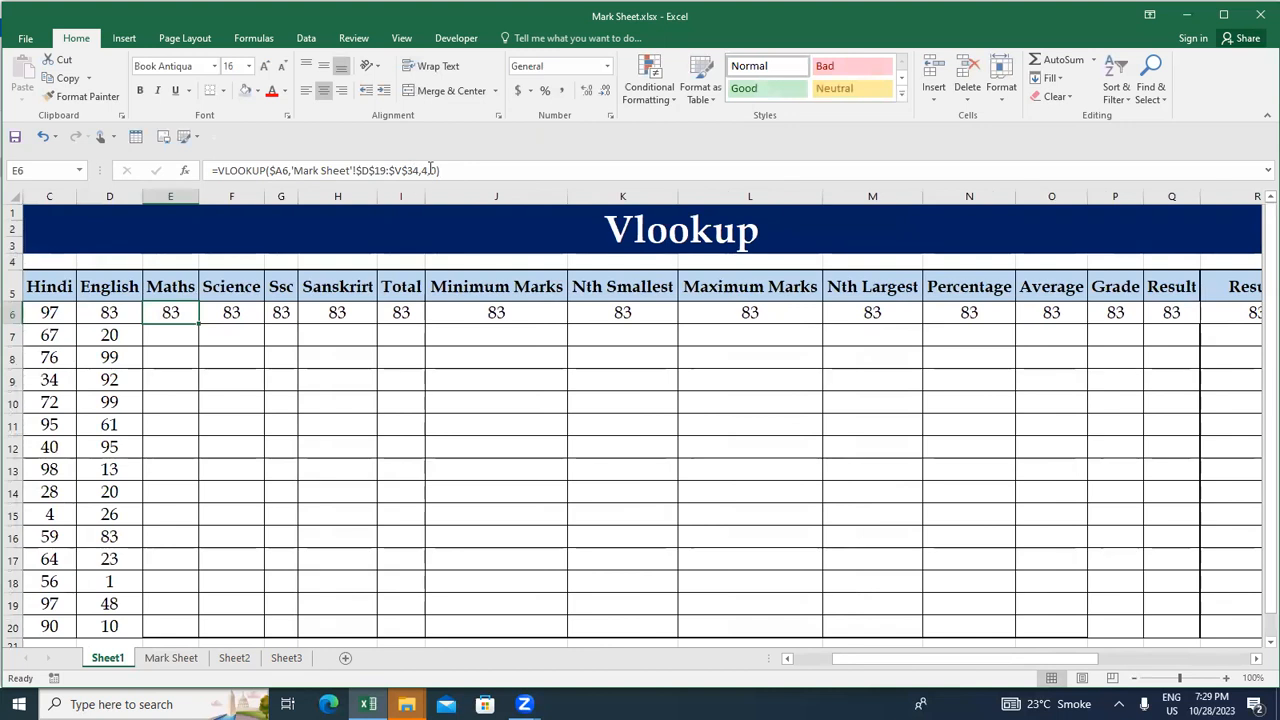
{"action": "left_click", "coordinate": [430, 170]}
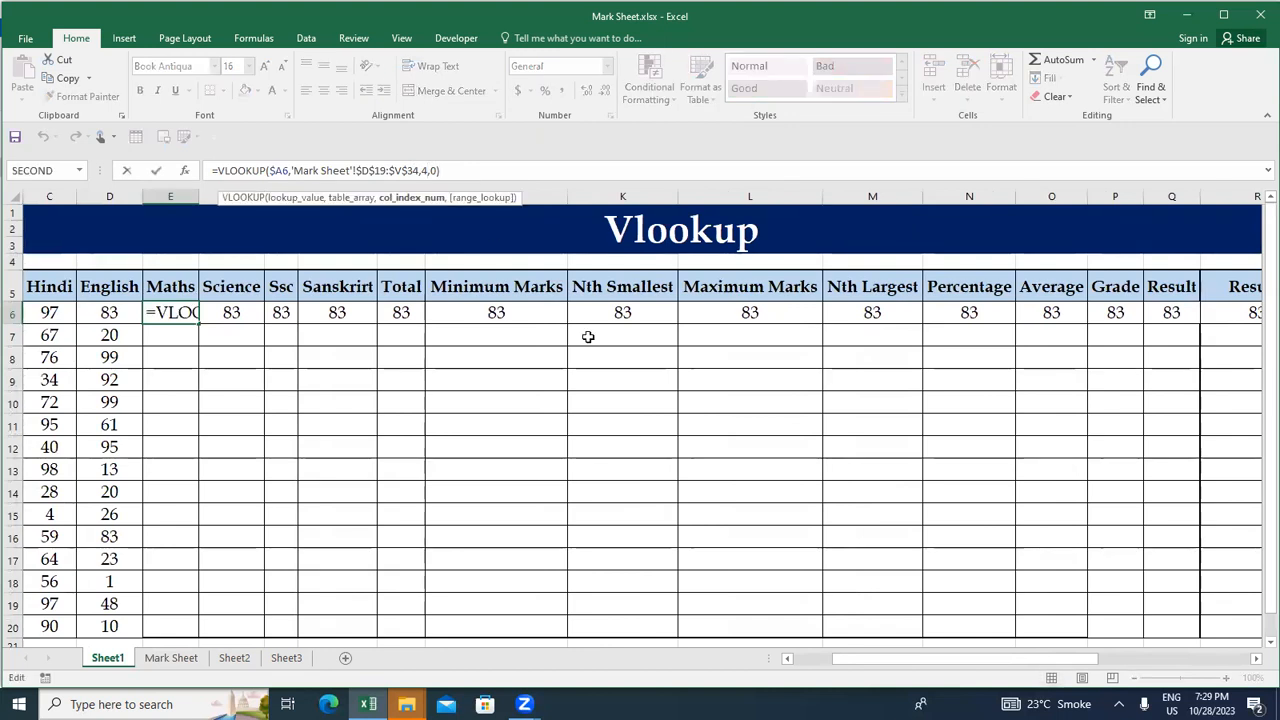
{"action": "key", "text": "ctrl+Return"}
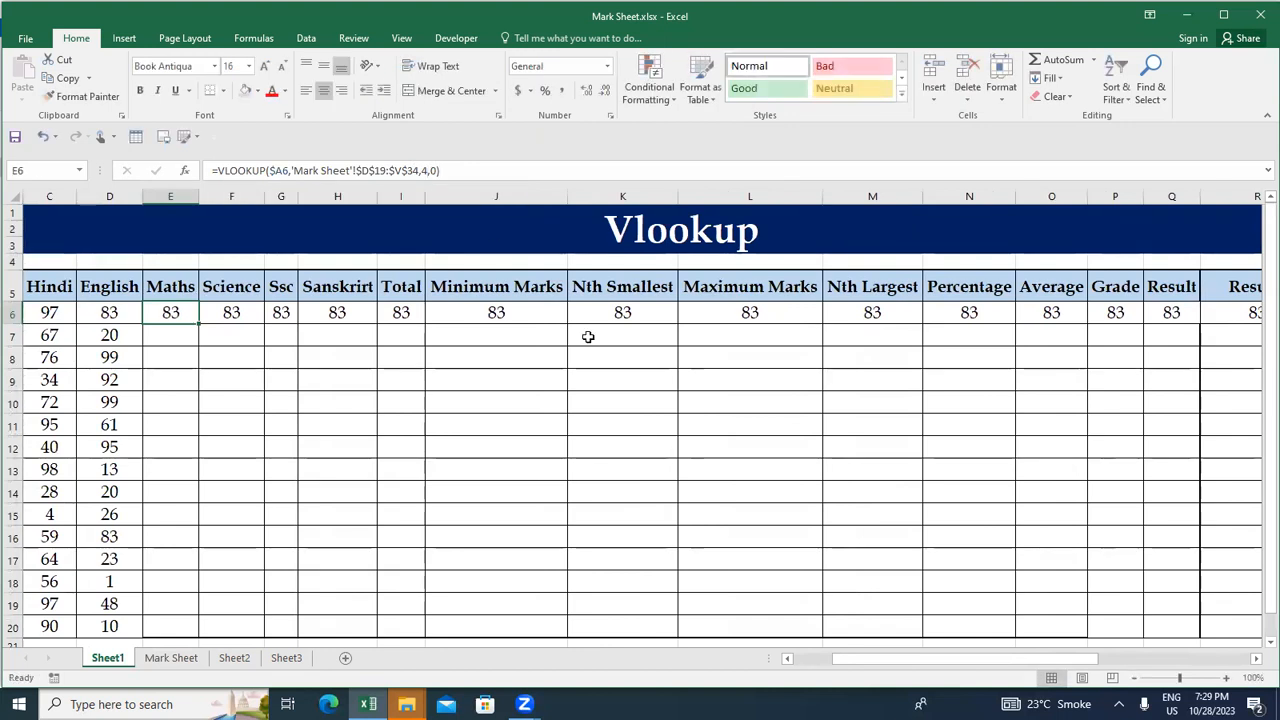
- Count the Mark Sheet header columns from Roll No to Maths to determine the Maths column index
{"action": "left_click", "coordinate": [172, 658]}
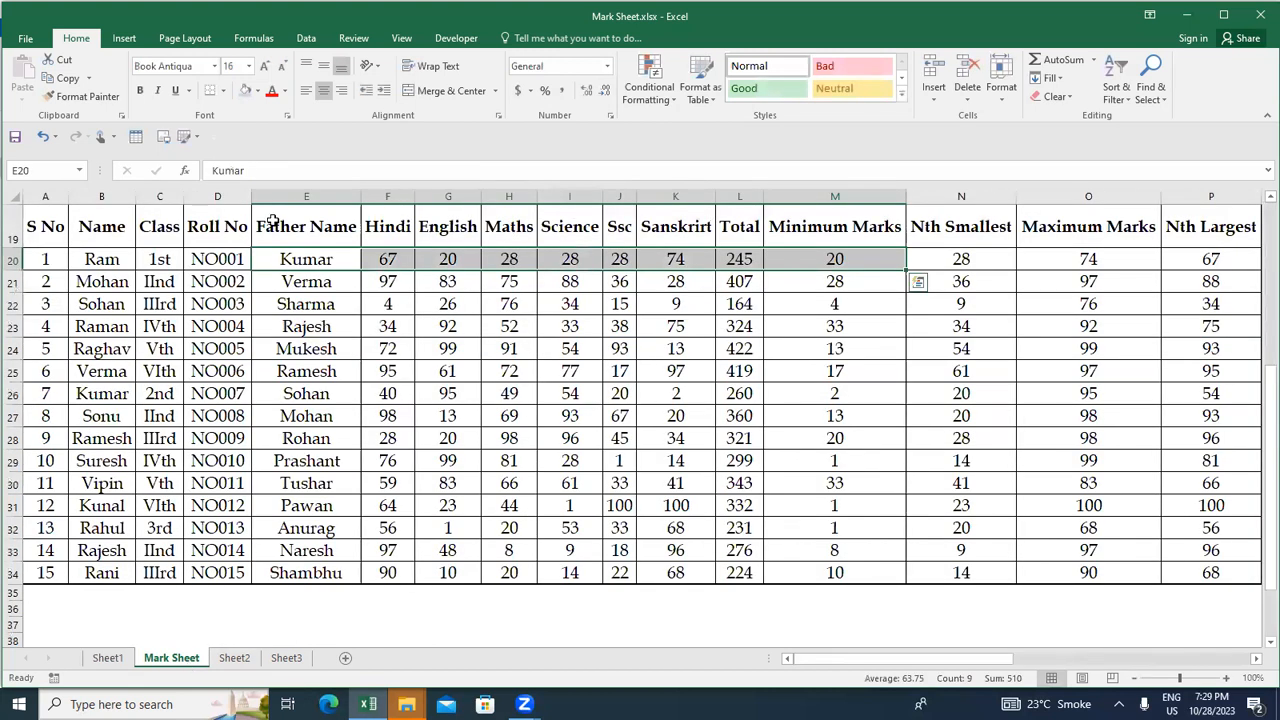
{"action": "left_click", "coordinate": [270, 230]}
{"action": "key", "text": "shift+Right"}
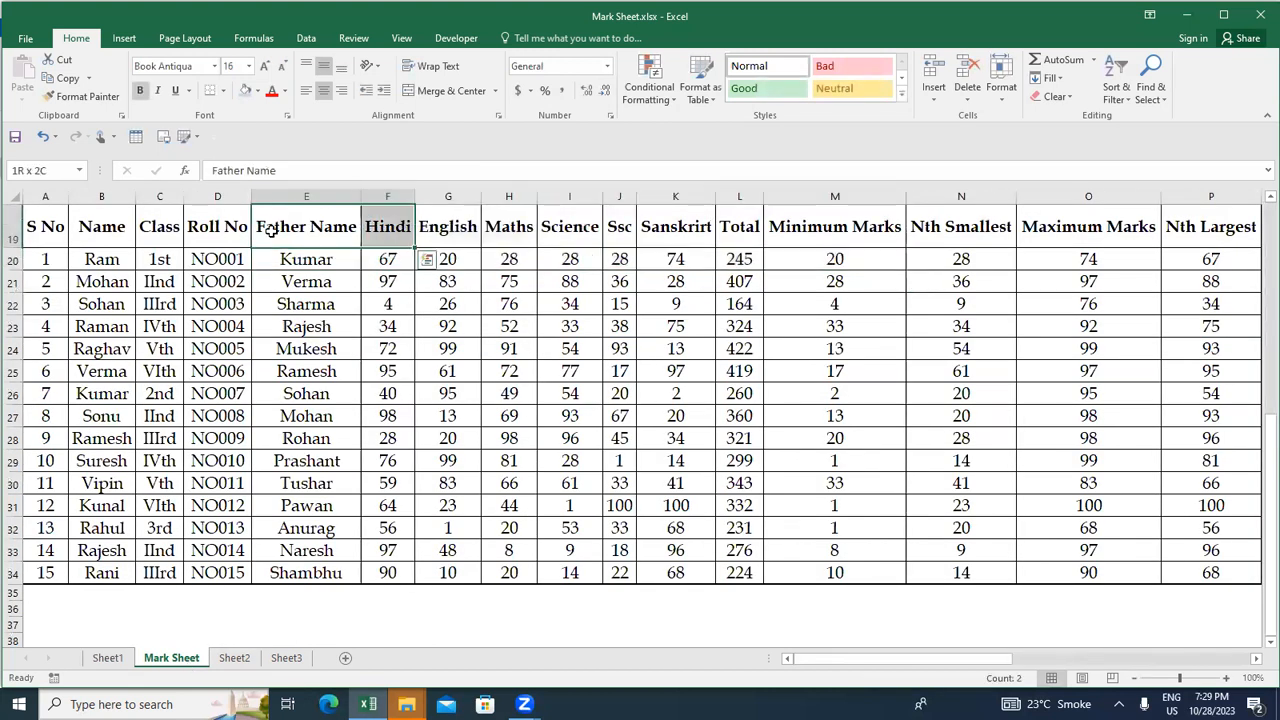
{"action": "key", "text": "shift+Right"}
{"action": "key", "text": "shift+Right"}
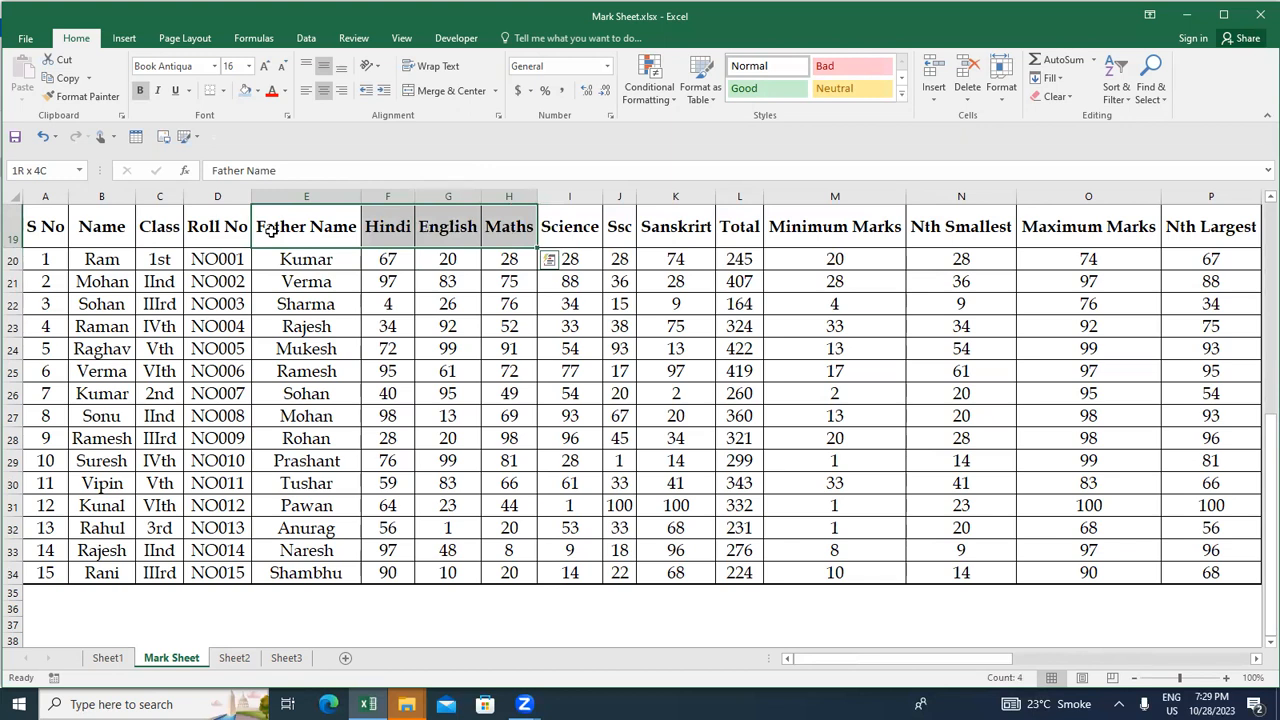
{"action": "key", "text": "Left"}
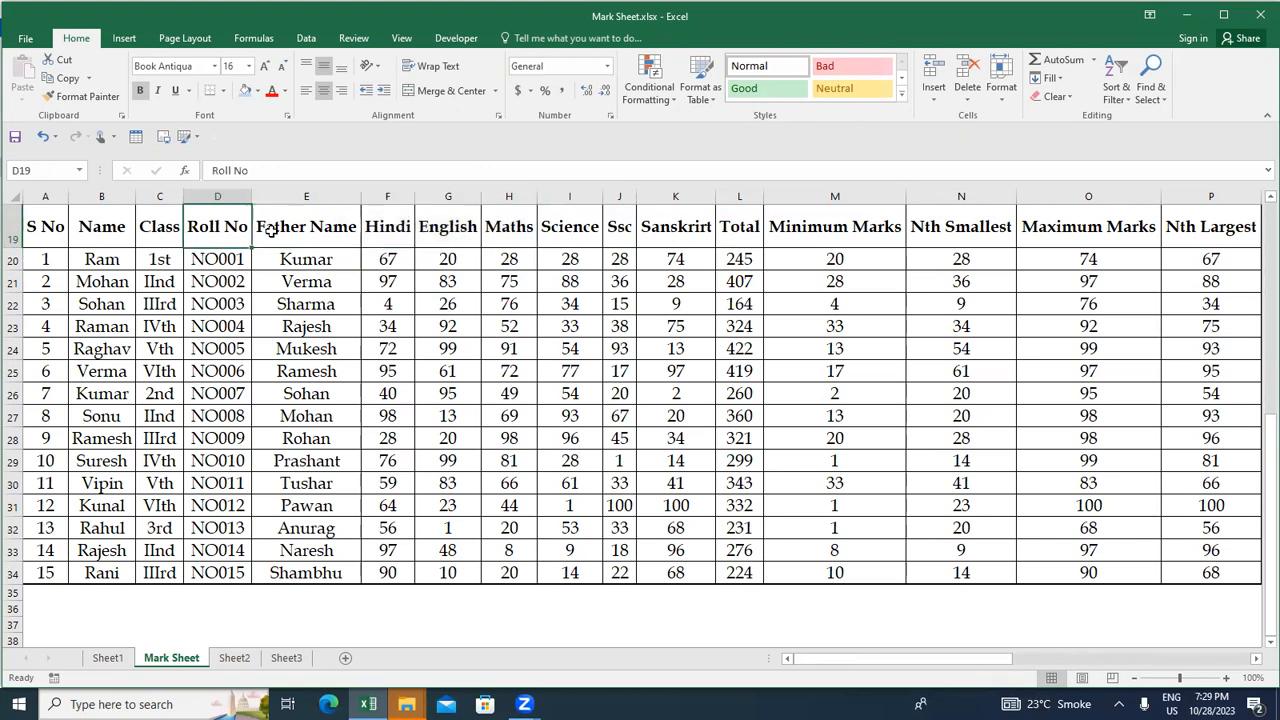
{"action": "key", "text": "shift+Right"}
{"action": "key", "text": "shift+Right"}
{"action": "key", "text": "shift+Right"}
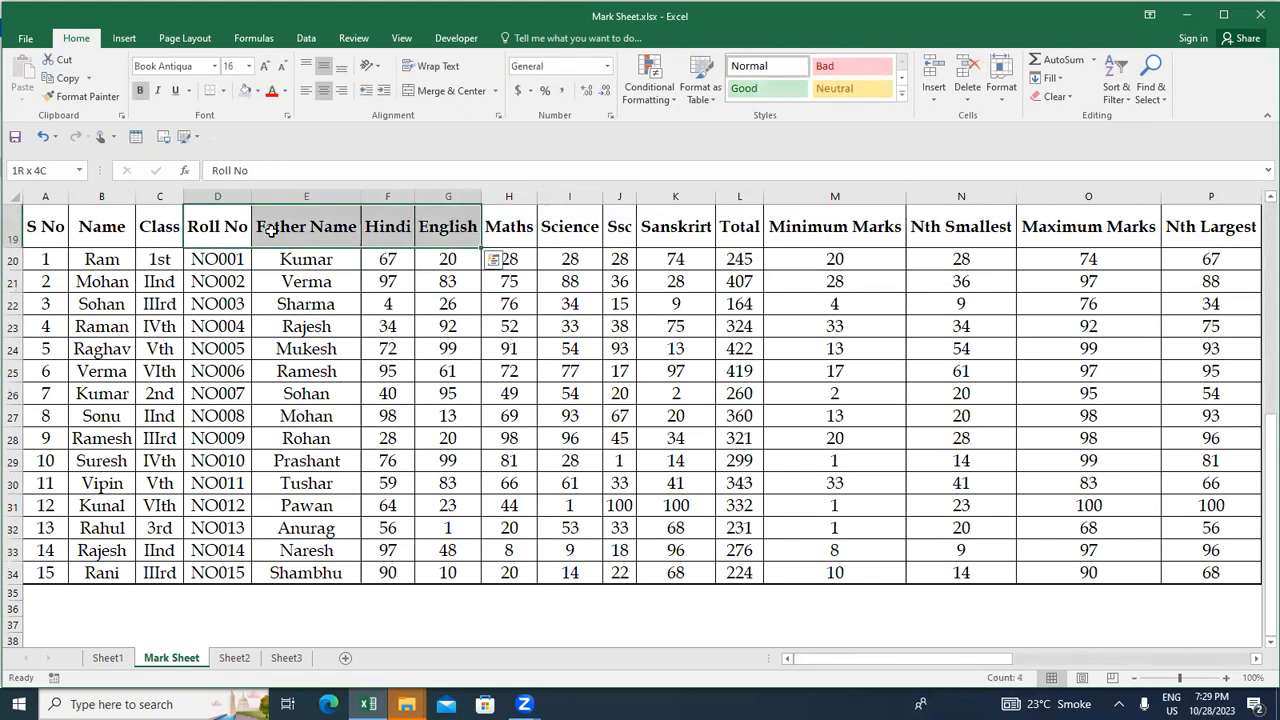
{"action": "key", "text": "shift+Right"}
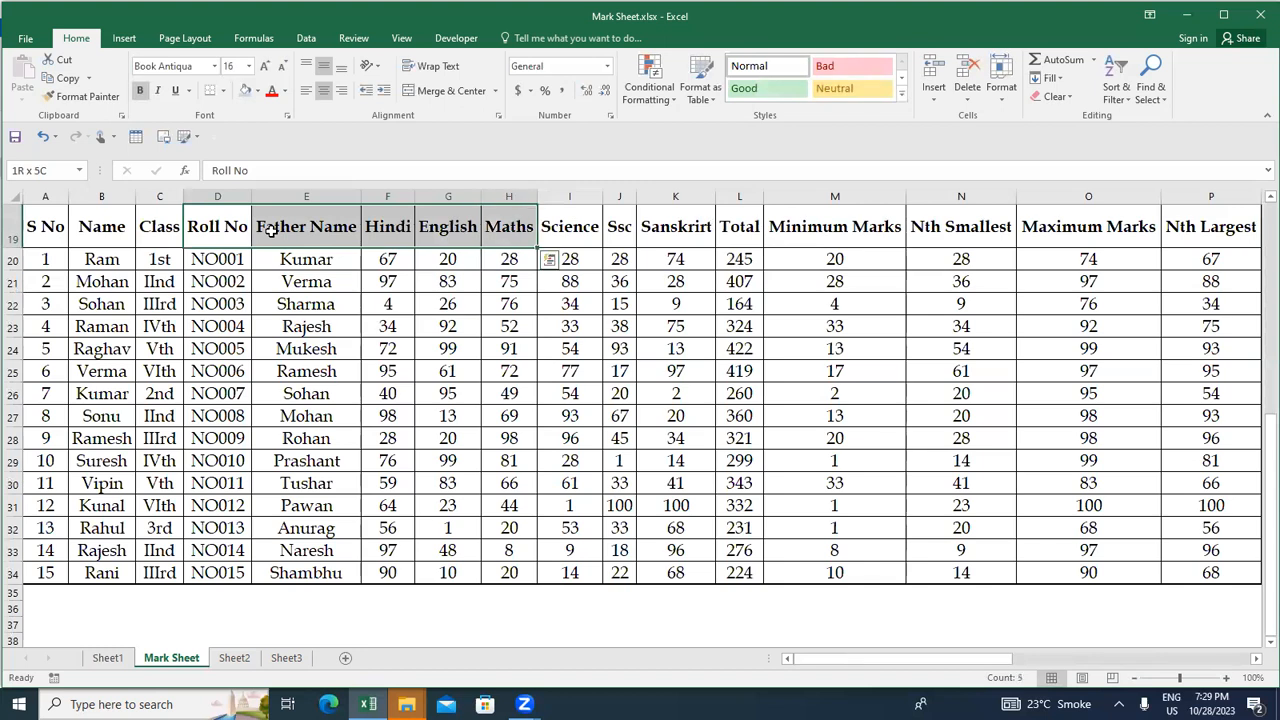
- Count the Mark Sheet header columns from Roll No through Count No of Subject <33
{"action": "key", "text": "shift+Right"}
{"action": "key", "text": "shift+Right"}
{"action": "key", "text": "shift+Right"}
{"action": "key", "text": "shift+Right"}
{"action": "key", "text": "shift+Right"}
{"action": "key", "text": "shift+Right"}
{"action": "key", "text": "shift+Right"}
{"action": "key", "text": "shift+Right"}
{"action": "key", "text": "shift+Right"}
{"action": "key", "text": "shift+Right"}
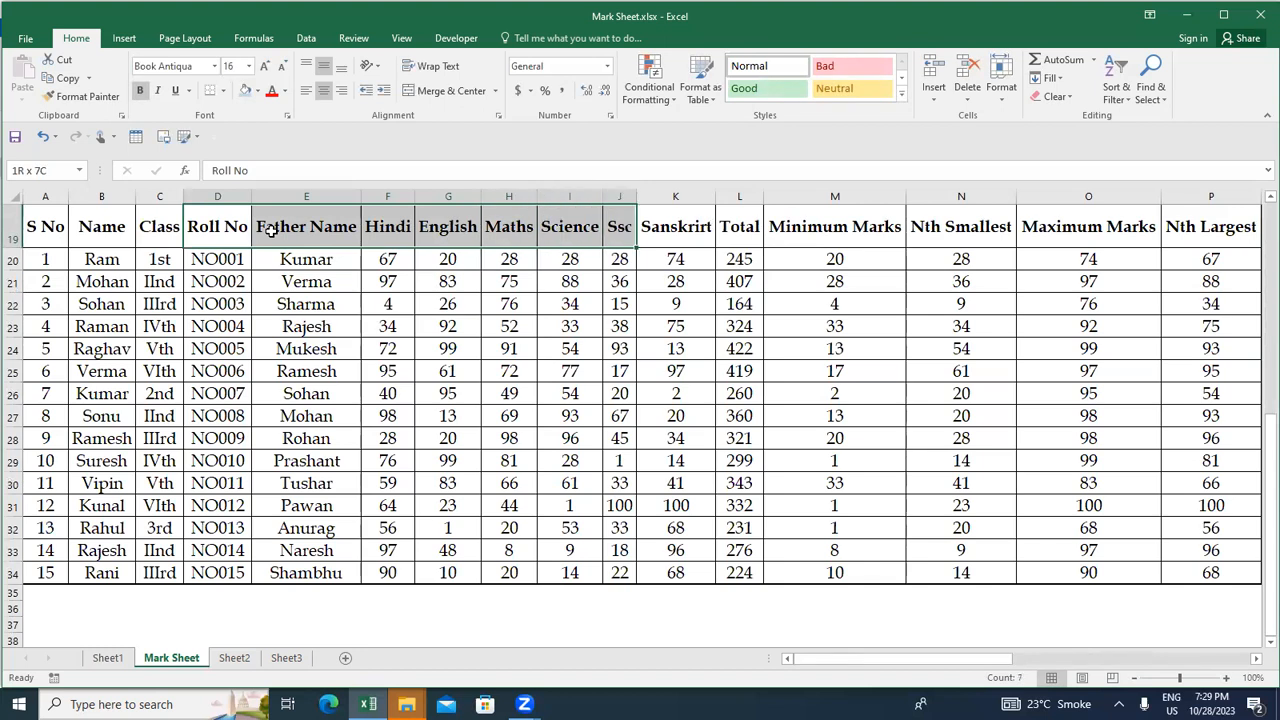
{"action": "key", "text": "shift+Right"}
{"action": "key", "text": "shift+Right"}
{"action": "key", "text": "shift+Right"}
{"action": "key", "text": "shift+Right"}
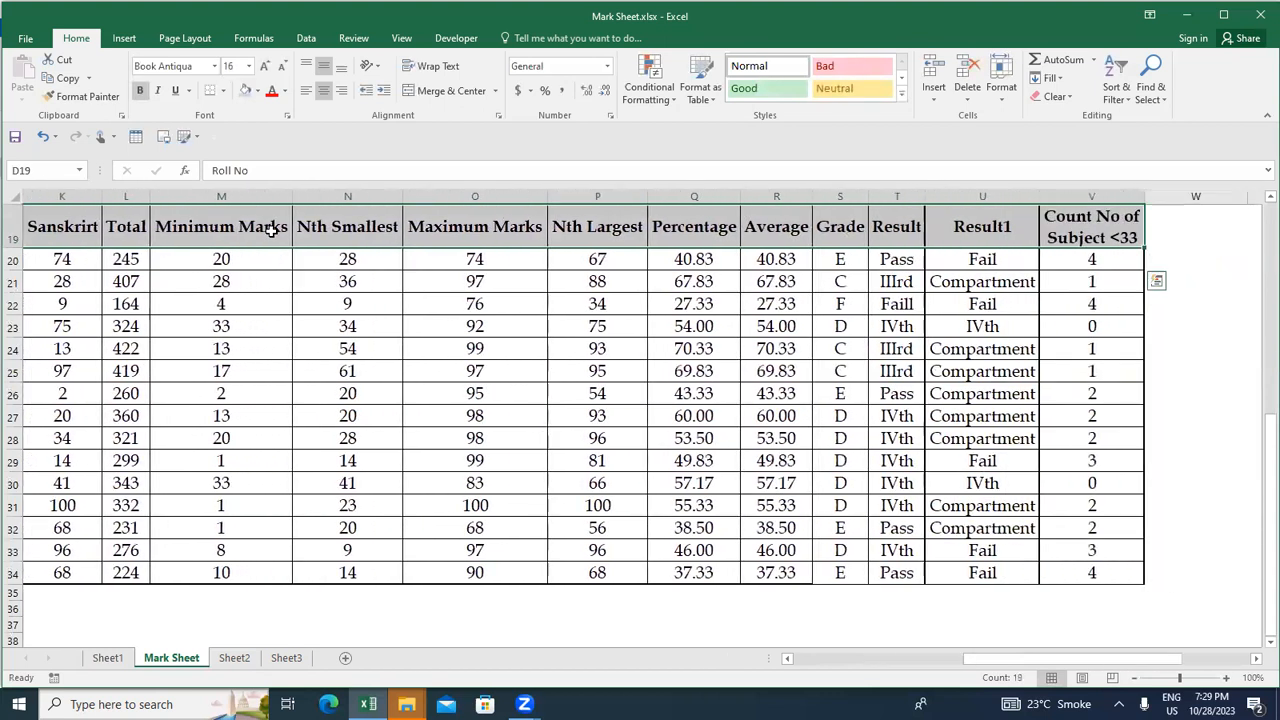
- On Sheet1, set the column index of the Maths VLOOKUP in E6 to 5
{"action": "left_click", "coordinate": [107, 657]}
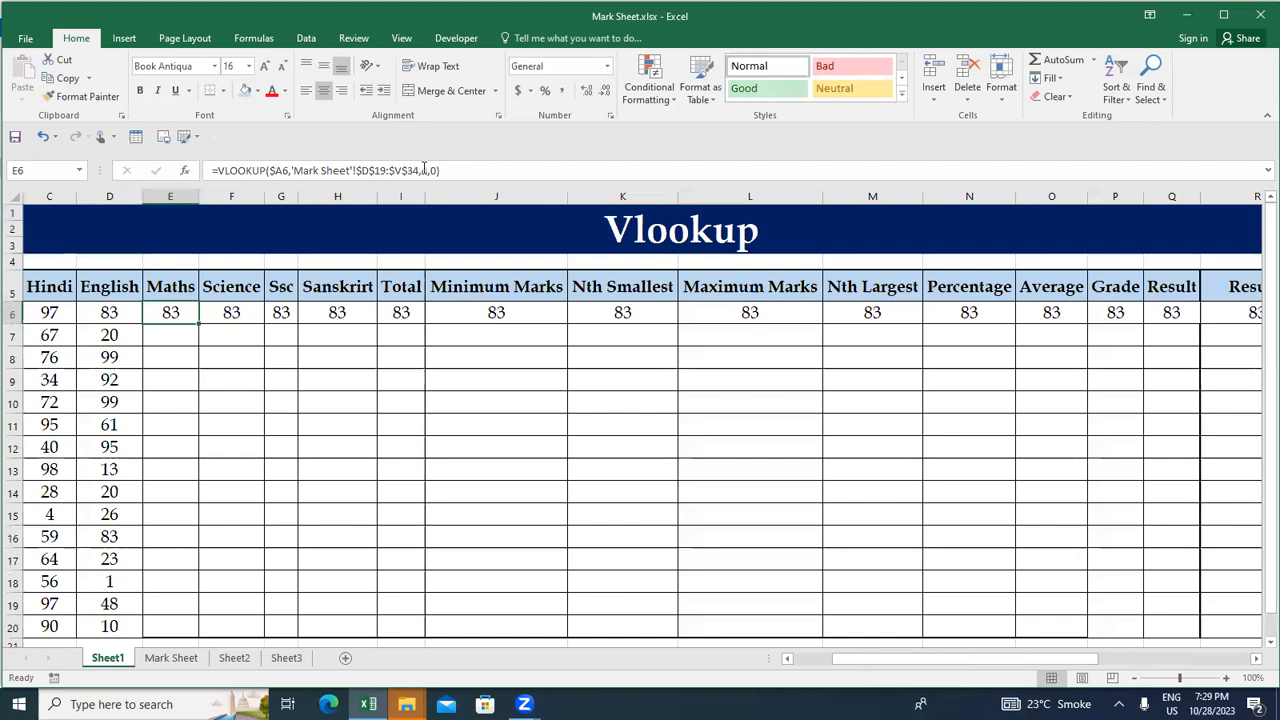
{"action": "left_click", "coordinate": [424, 170]}
{"action": "key", "text": "BackSpace"}
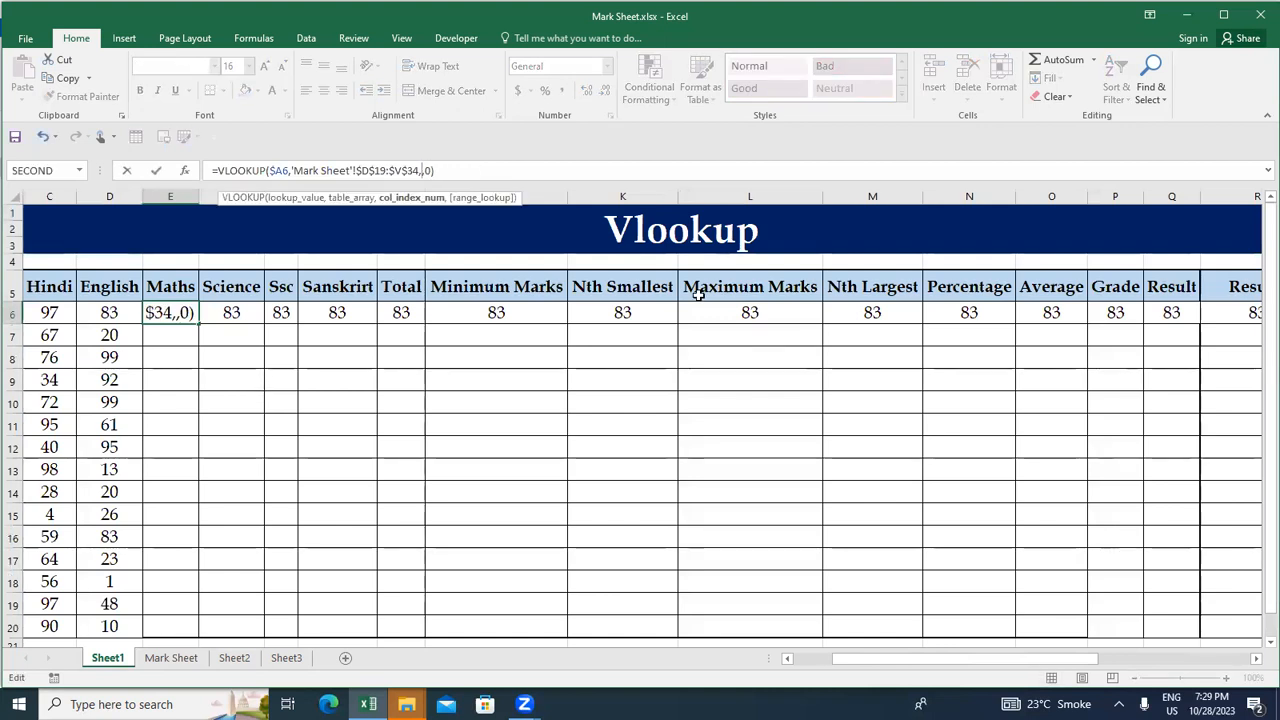
{"action": "type", "text": "4"}
{"action": "key", "text": "ctrl+Return"}
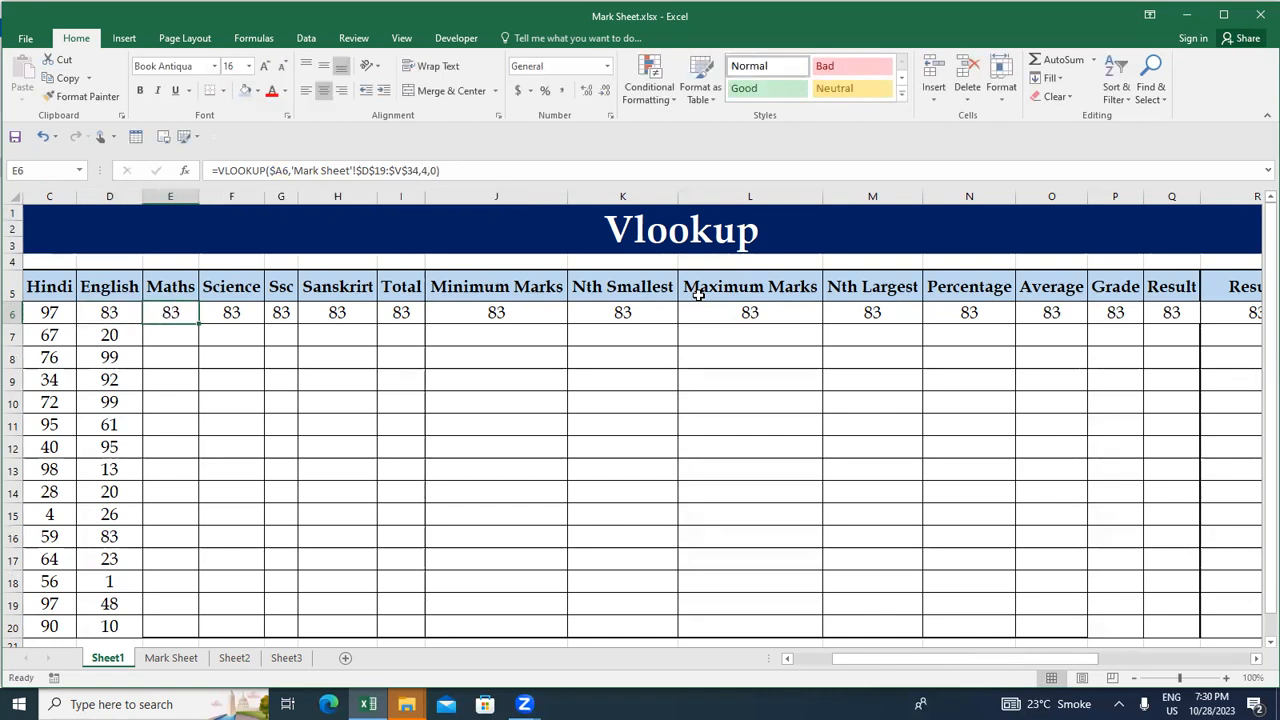
{"action": "left_click", "coordinate": [600, 161]}
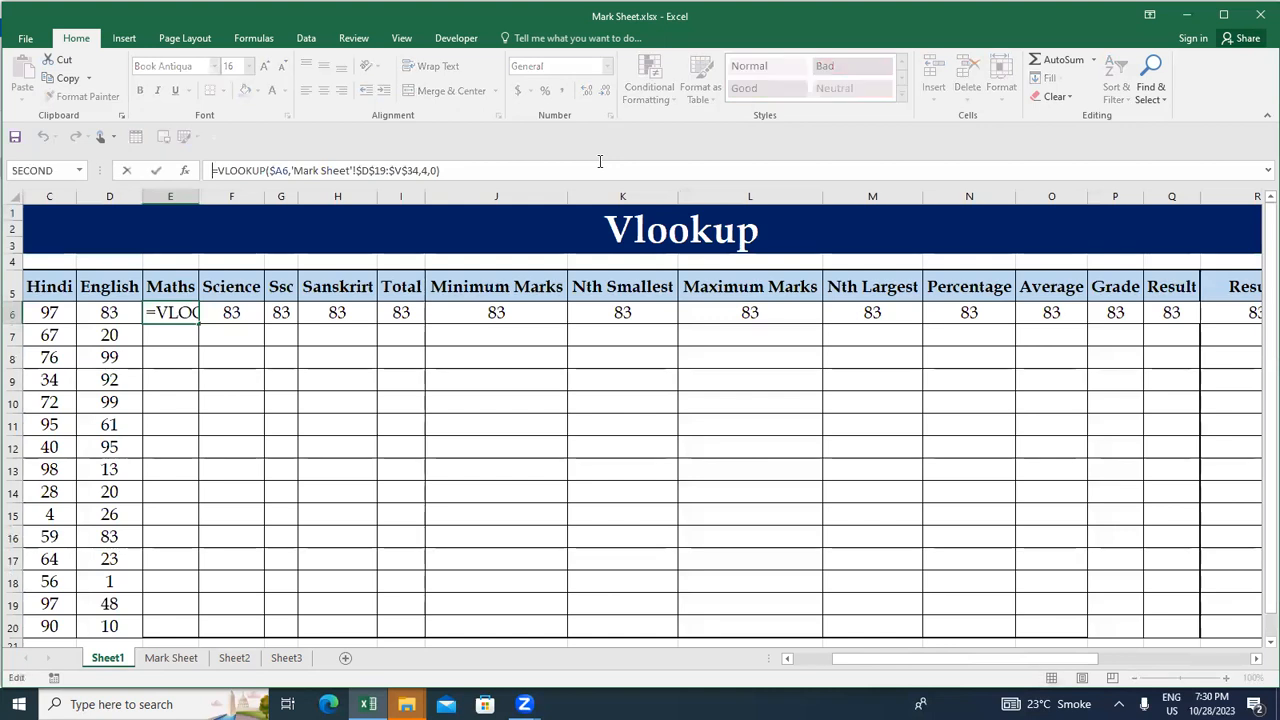
{"action": "left_click", "coordinate": [435, 170]}
{"action": "key", "text": "Tab"}
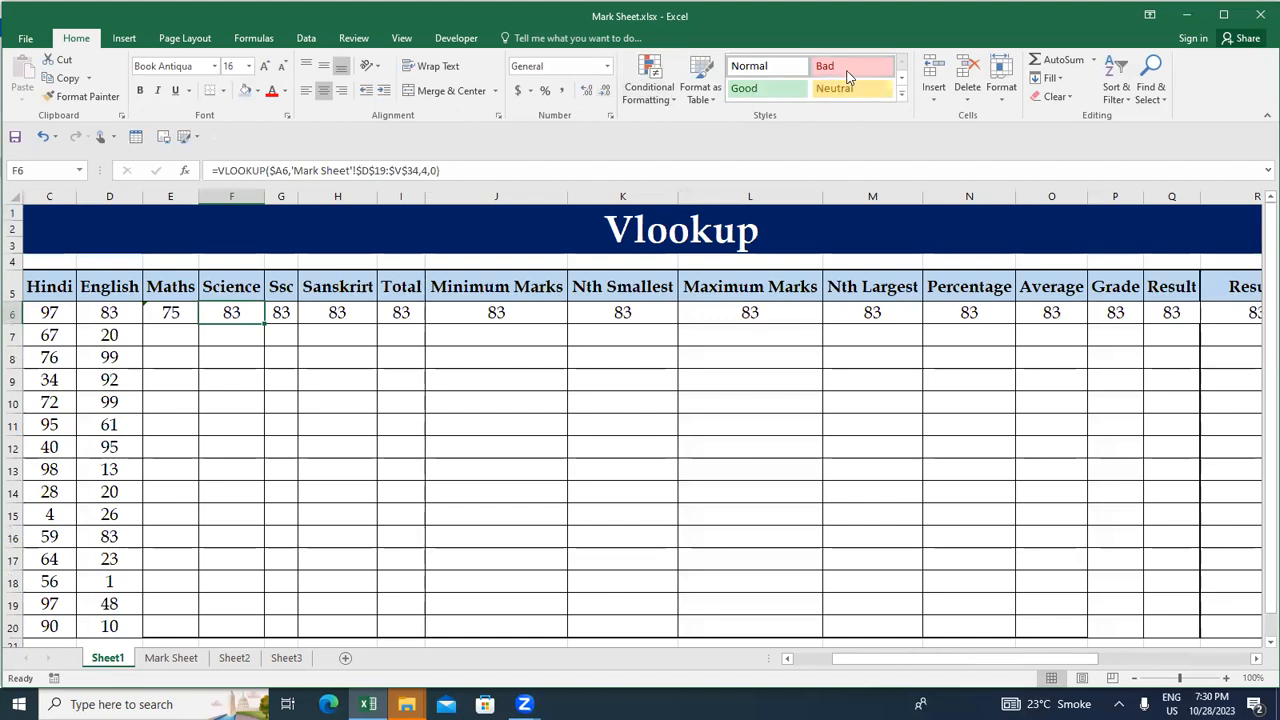
- Set the column indexes of the row 6 VLOOKUPs from Science through Count No of Subject <33 to 6 through 19
{"action": "left_click", "coordinate": [427, 170]}
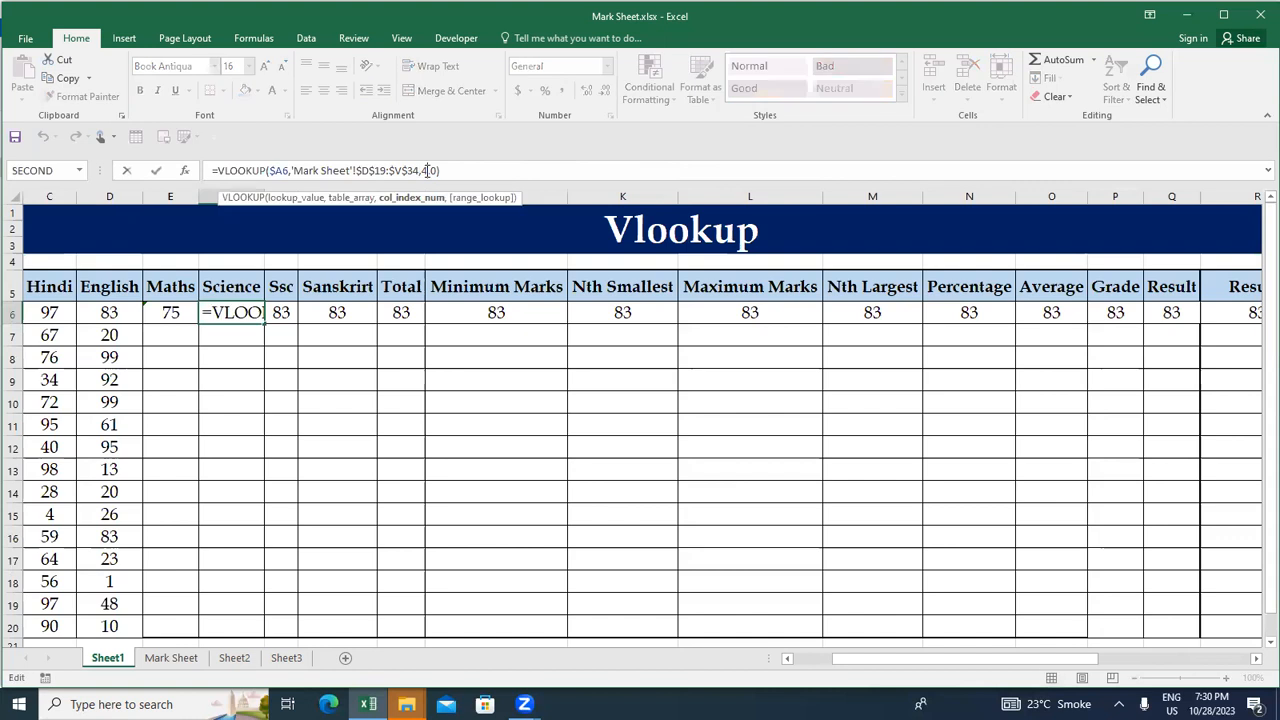
{"action": "key", "text": "Return"}
{"action": "key", "text": "Up"}
{"action": "key", "text": "Right"}
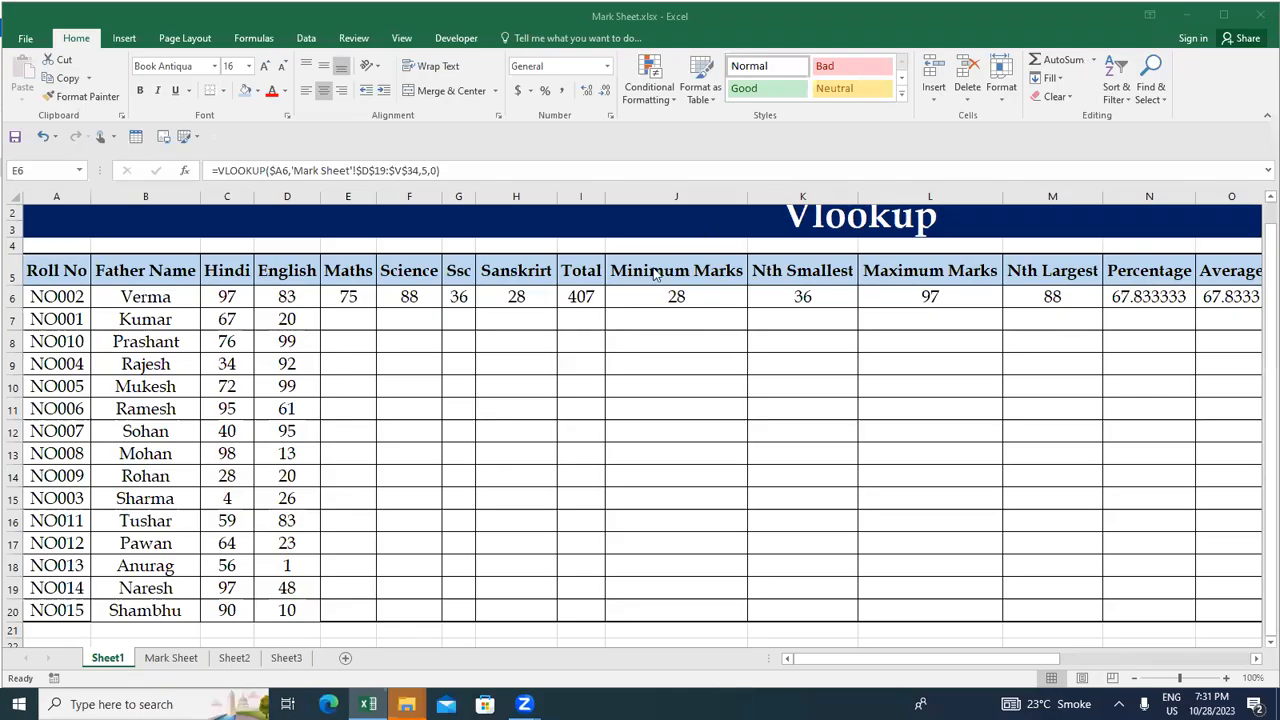
- Inspect the column index argument of the VLOOKUP formulas across row 6, from Science through Nth Largest
{"action": "left_click", "coordinate": [625, 297]}
{"action": "scroll", "coordinate": [623, 300], "scroll_direction": "down", "scroll_amount": 6}
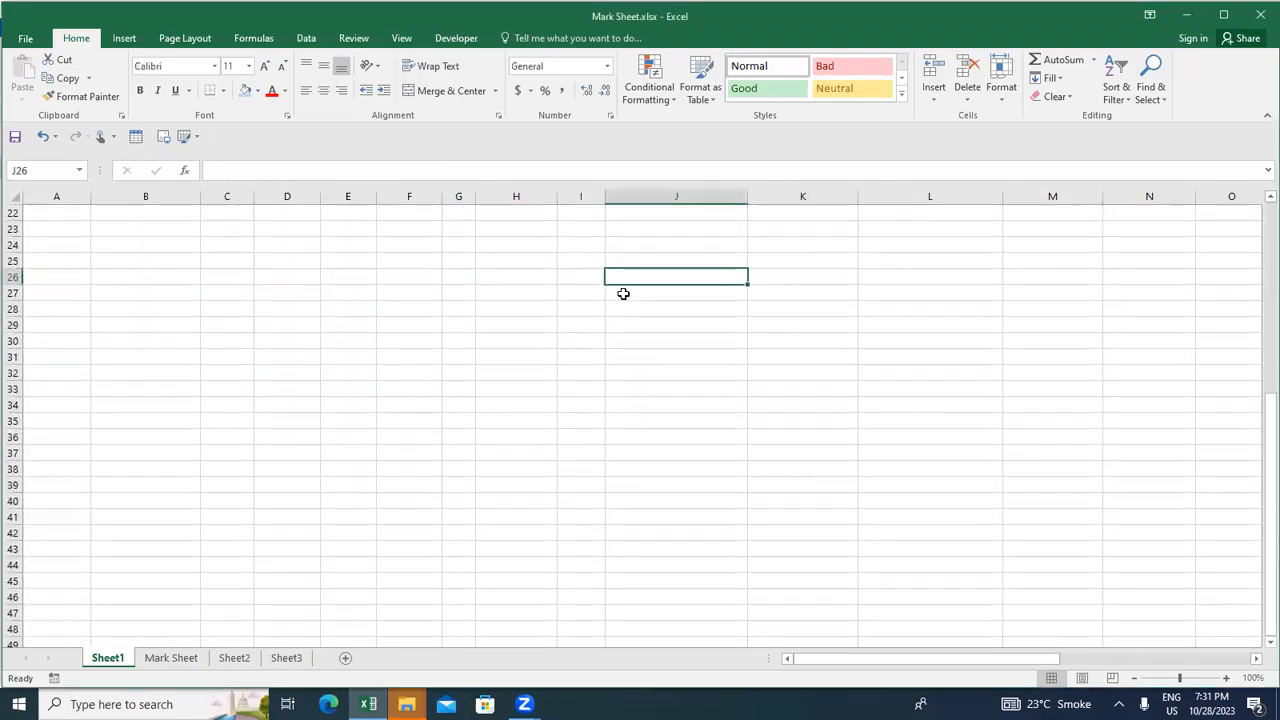
{"action": "scroll", "coordinate": [623, 293], "scroll_direction": "up", "scroll_amount": 4}
{"action": "key", "text": "Left"}
{"action": "key", "text": "Left"}
{"action": "key", "text": "Left"}
{"action": "key", "text": "Left"}
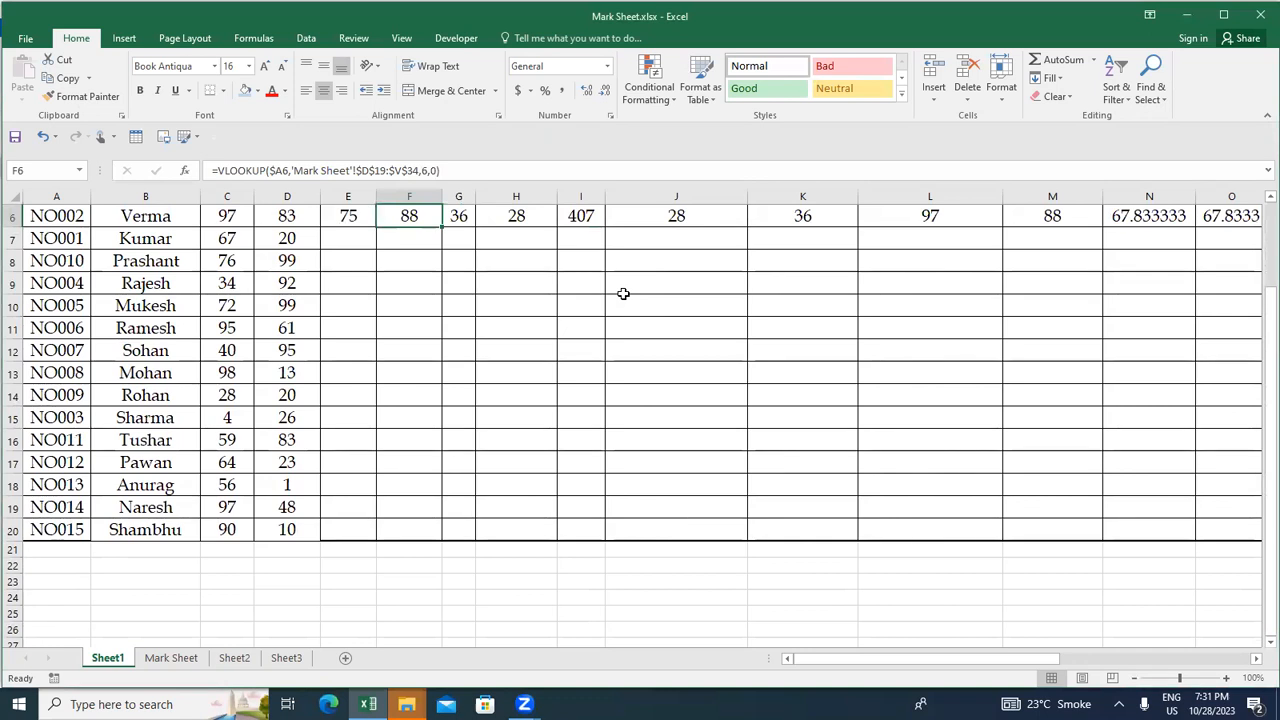
{"action": "key", "text": "Right"}
{"action": "key", "text": "Right"}
{"action": "key", "text": "Right"}
{"action": "key", "text": "Right"}
{"action": "key", "text": "Right"}
{"action": "key", "text": "Right"}
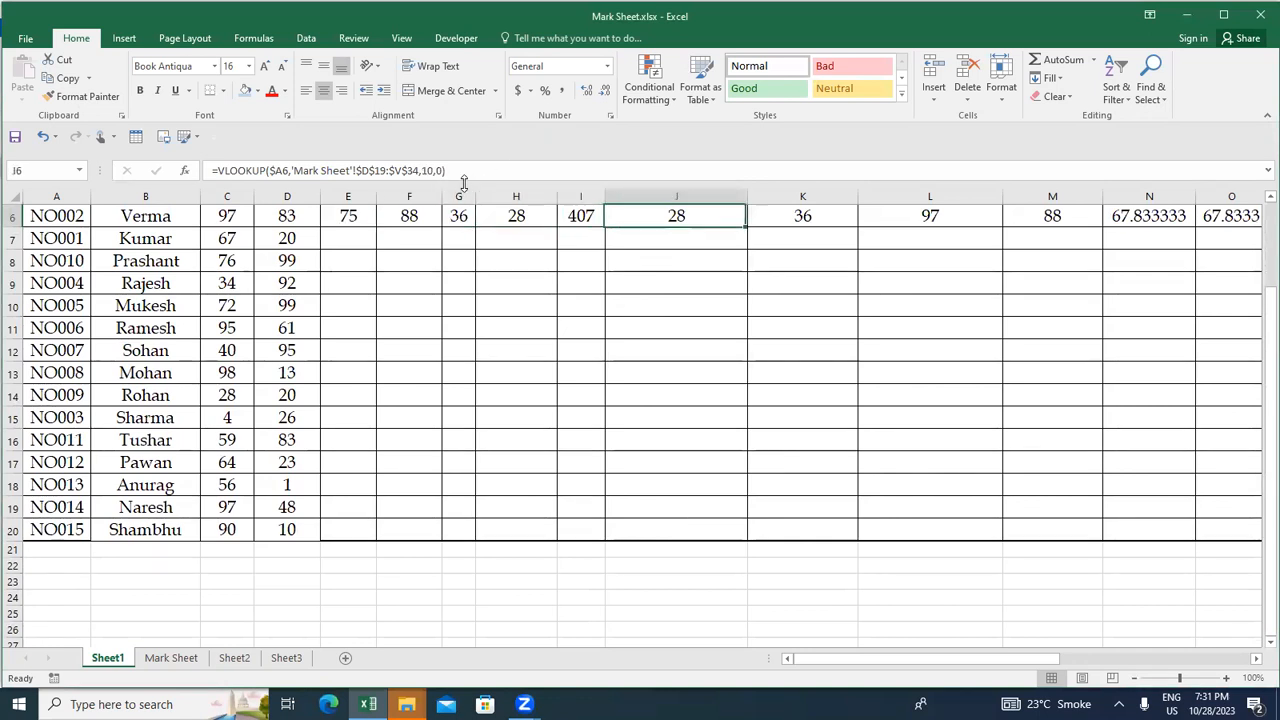
{"action": "key", "text": "Right"}
{"action": "key", "text": "Right"}
{"action": "key", "text": "Right"}
{"action": "key", "text": "Right"}
{"action": "key", "text": "Right"}
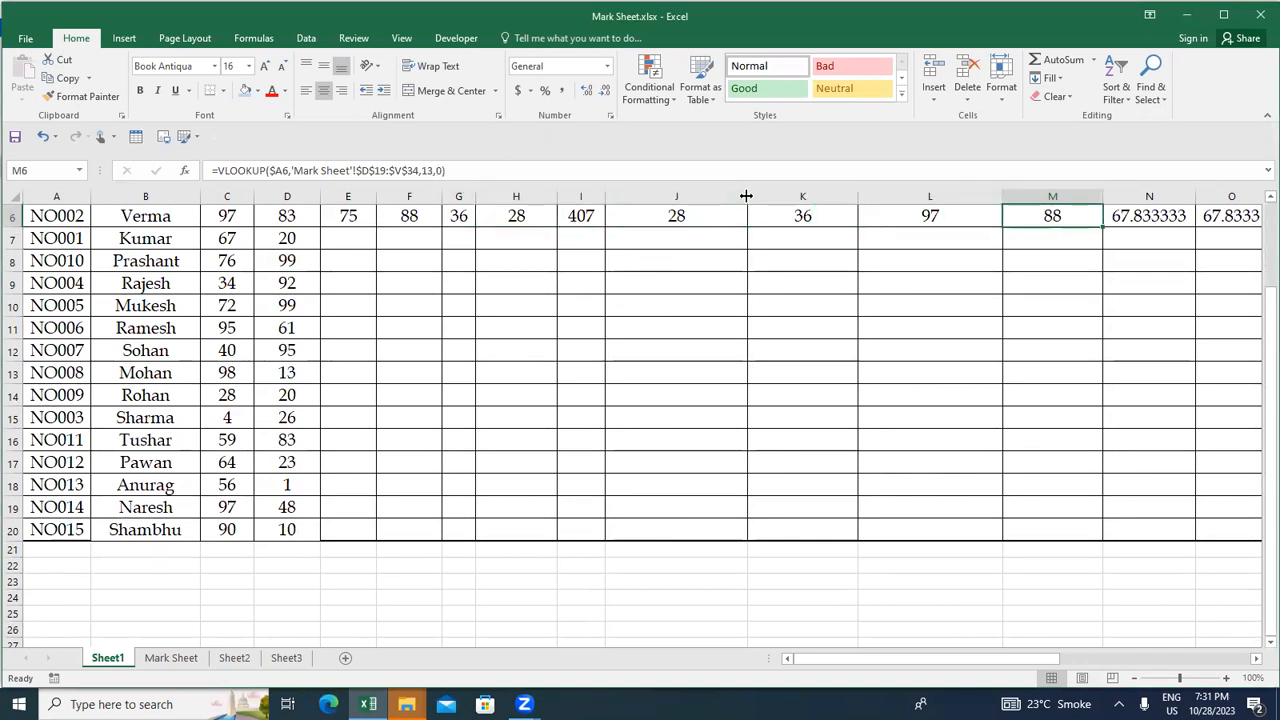
- Fill the row 6 VLOOKUP formulas from Maths through Count No of Subject <33 down to row 20
{"action": "key", "text": "Home"}
{"action": "key", "text": "ctrl+Down"}
{"action": "key", "text": "Right"}
{"action": "key", "text": "Right"}
{"action": "key", "text": "Right"}
{"action": "key", "text": "Right"}
{"action": "key", "text": "ctrl+shift+Up"}
{"action": "key", "text": "shift+Right"}
{"action": "key", "text": "shift+Right"}
{"action": "key", "text": "shift+Right"}
{"action": "key", "text": "shift+Right"}
{"action": "key", "text": "shift+Right"}
{"action": "key", "text": "shift+Right"}
{"action": "key", "text": "shift+Right"}
{"action": "key", "text": "shift+Right"}
{"action": "key", "text": "shift+Right"}
{"action": "key", "text": "shift+Right"}
{"action": "key", "text": "shift+Right"}
{"action": "key", "text": "shift+Right"}
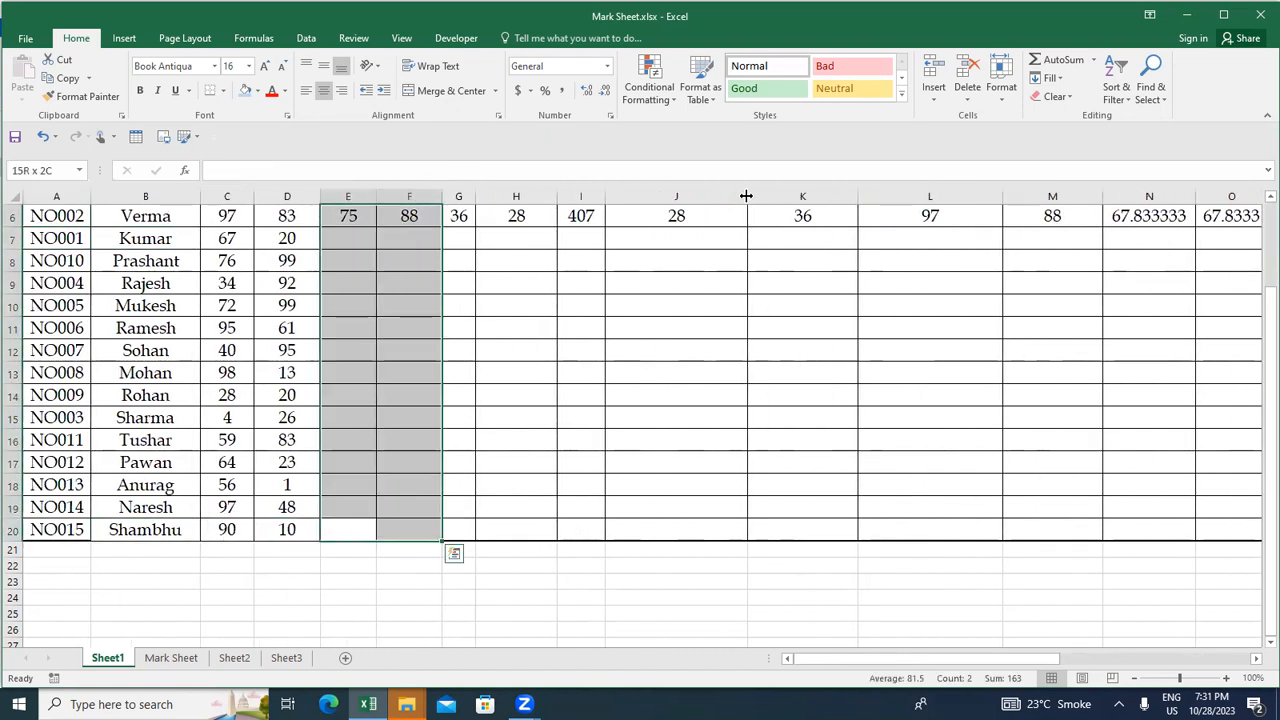
{"action": "key", "text": "shift+Right"}
{"action": "key", "text": "shift+Right"}
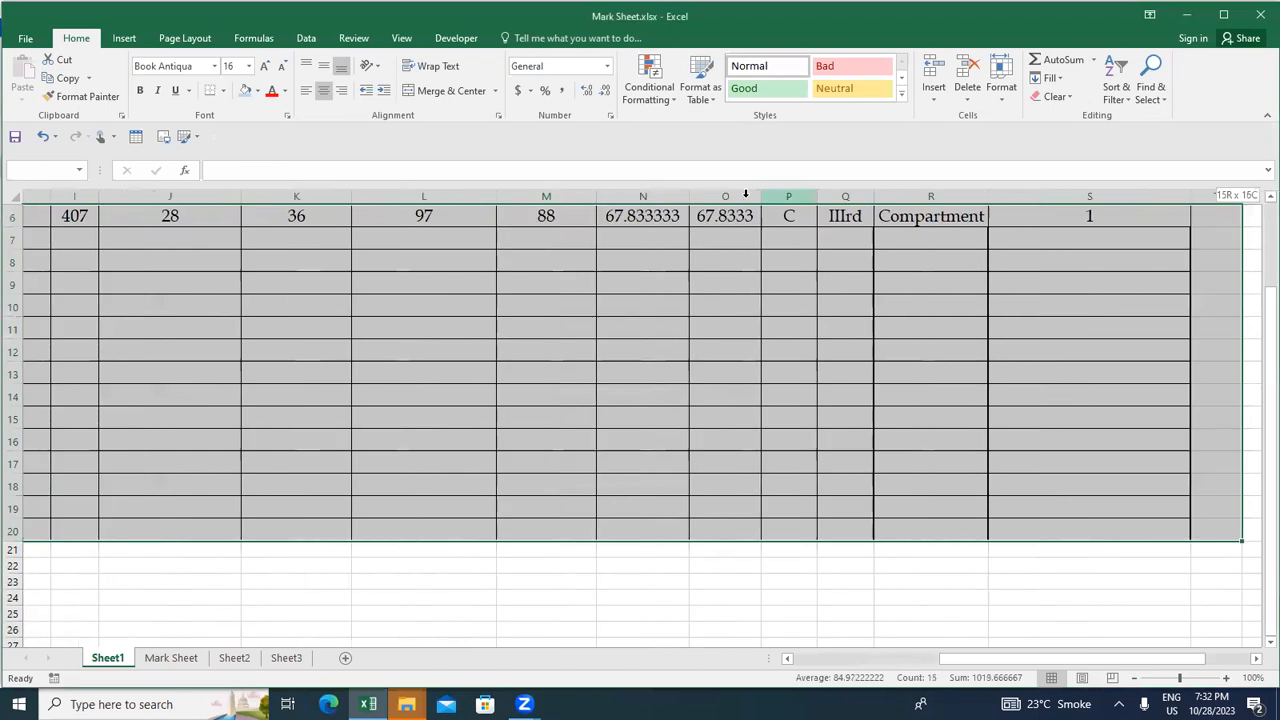
{"action": "key", "text": "ctrl+Home"}
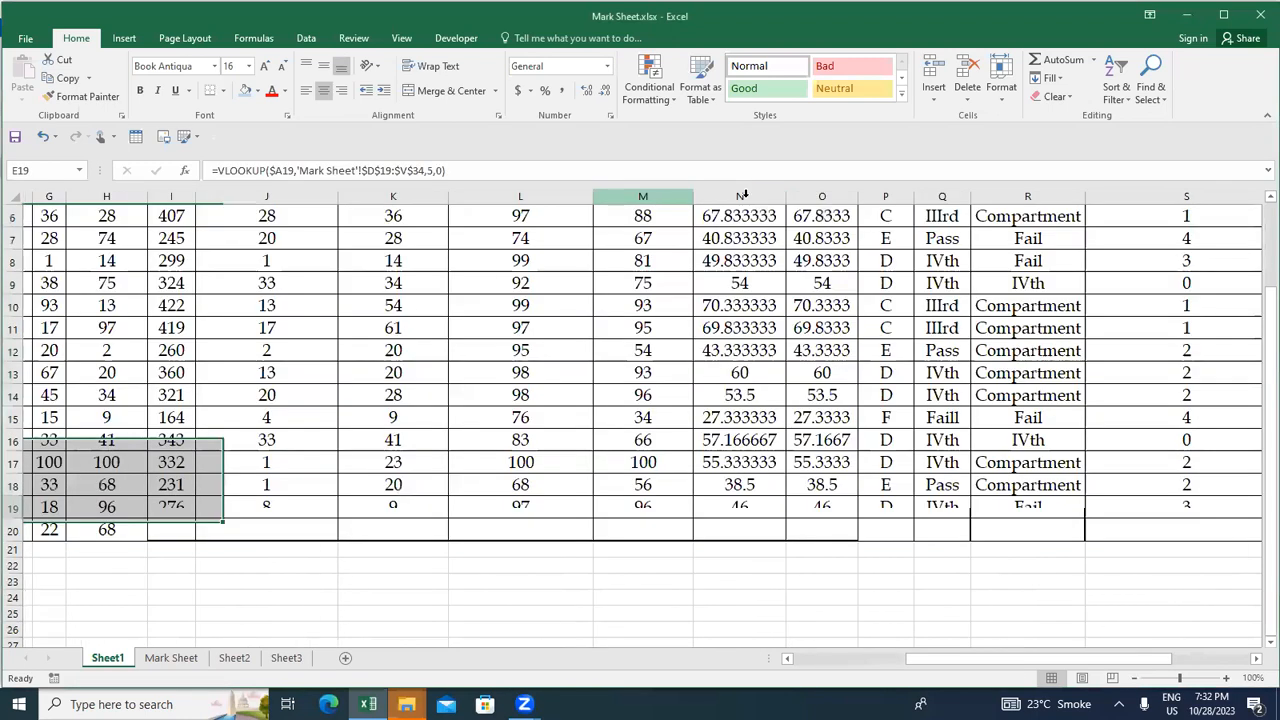
- Review the filled VLOOKUP results across row 7, from Roll No through Count No of Subject <33
{"action": "key", "text": "Down"}
{"action": "key", "text": "Down"}
{"action": "key", "text": "Down"}
{"action": "key", "text": "Down"}
{"action": "key", "text": "Right"}
{"action": "key", "text": "Right"}
{"action": "key", "text": "Right"}
{"action": "key", "text": "Right"}
{"action": "key", "text": "Right"}
{"action": "key", "text": "Right"}
{"action": "key", "text": "Right"}
{"action": "key", "text": "Right"}
{"action": "key", "text": "Right"}
{"action": "key", "text": "Right"}
{"action": "key", "text": "Right"}
{"action": "key", "text": "Right"}
{"action": "key", "text": "Right"}
{"action": "key", "text": "Right"}
{"action": "key", "text": "Right"}
{"action": "key", "text": "Right"}
{"action": "key", "text": "Right"}
{"action": "key", "text": "Right"}
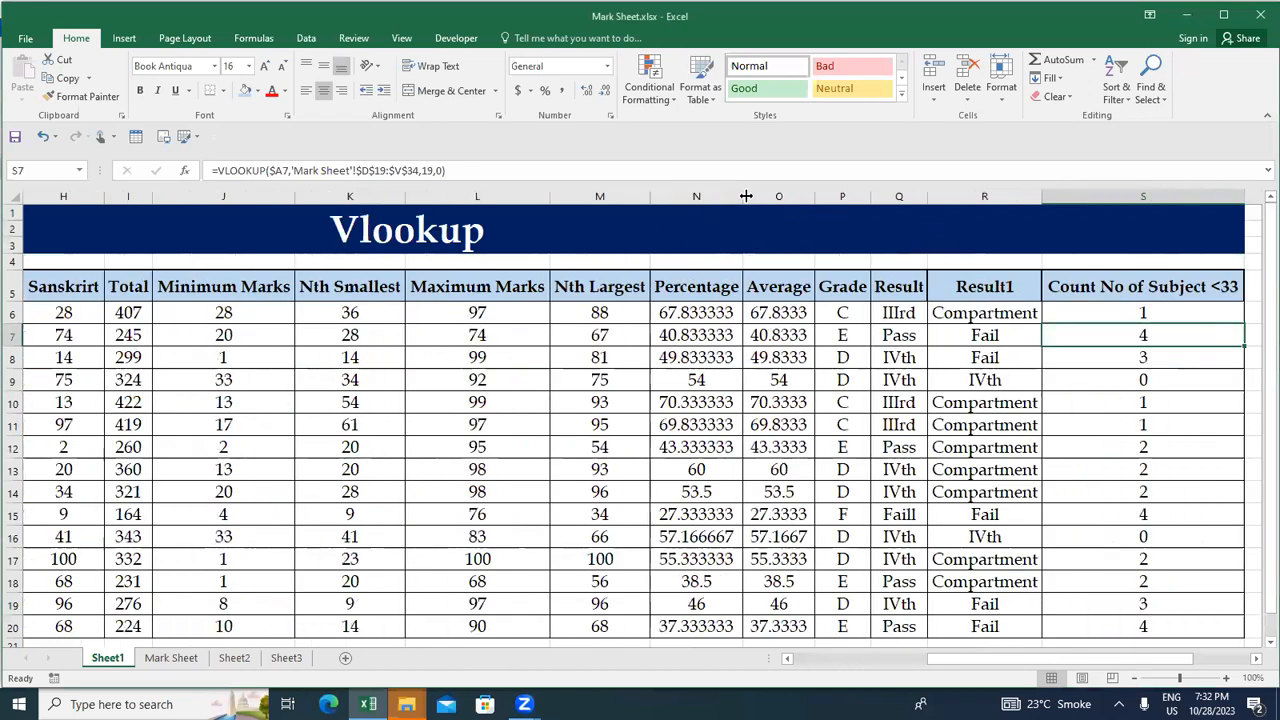
{"action": "key", "text": "Left"}
{"action": "key", "text": "Left"}
{"action": "key", "text": "Left"}
{"action": "key", "text": "Left"}
{"action": "key", "text": "Left"}
{"action": "key", "text": "Left"}
{"action": "key", "text": "Left"}
{"action": "key", "text": "Left"}
{"action": "key", "text": "Left"}
{"action": "key", "text": "Left"}
{"action": "key", "text": "Left"}
{"action": "key", "text": "Left"}
{"action": "key", "text": "Left"}
{"action": "key", "text": "Left"}
{"action": "key", "text": "Left"}
{"action": "key", "text": "Left"}
{"action": "key", "text": "Left"}
{"action": "key", "text": "Left"}
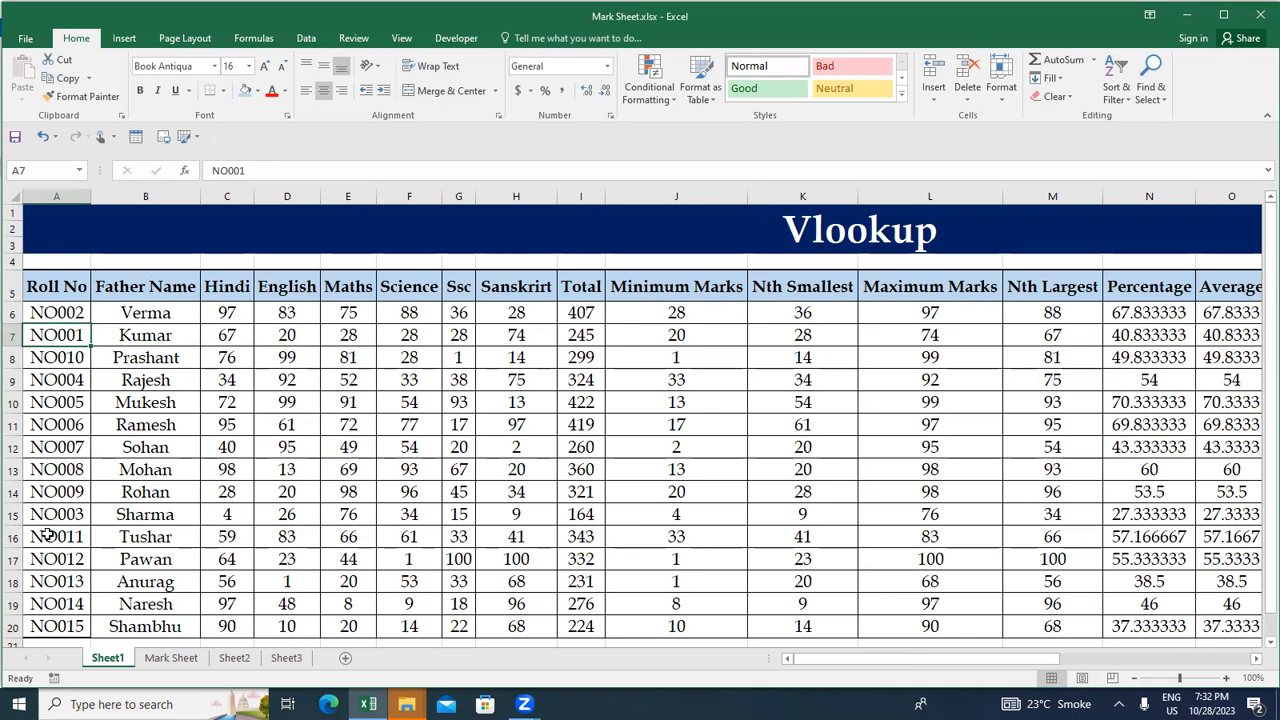
- Check the first student's father name and subject marks in row 20 of the Mark Sheet source table
{"action": "left_click", "coordinate": [171, 659]}
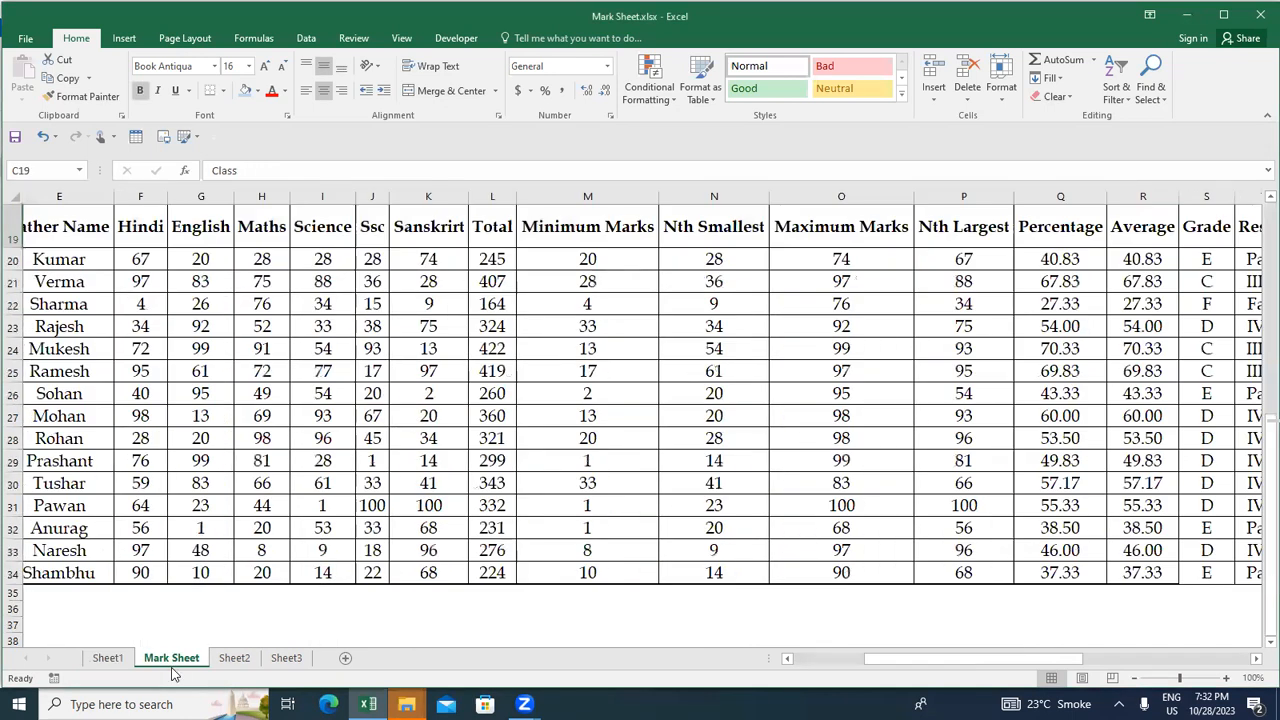
{"action": "key", "text": "ctrl+Home"}
{"action": "key", "text": "Right"}
{"action": "key", "text": "Right"}
{"action": "key", "text": "Right"}
{"action": "key", "text": "Right"}
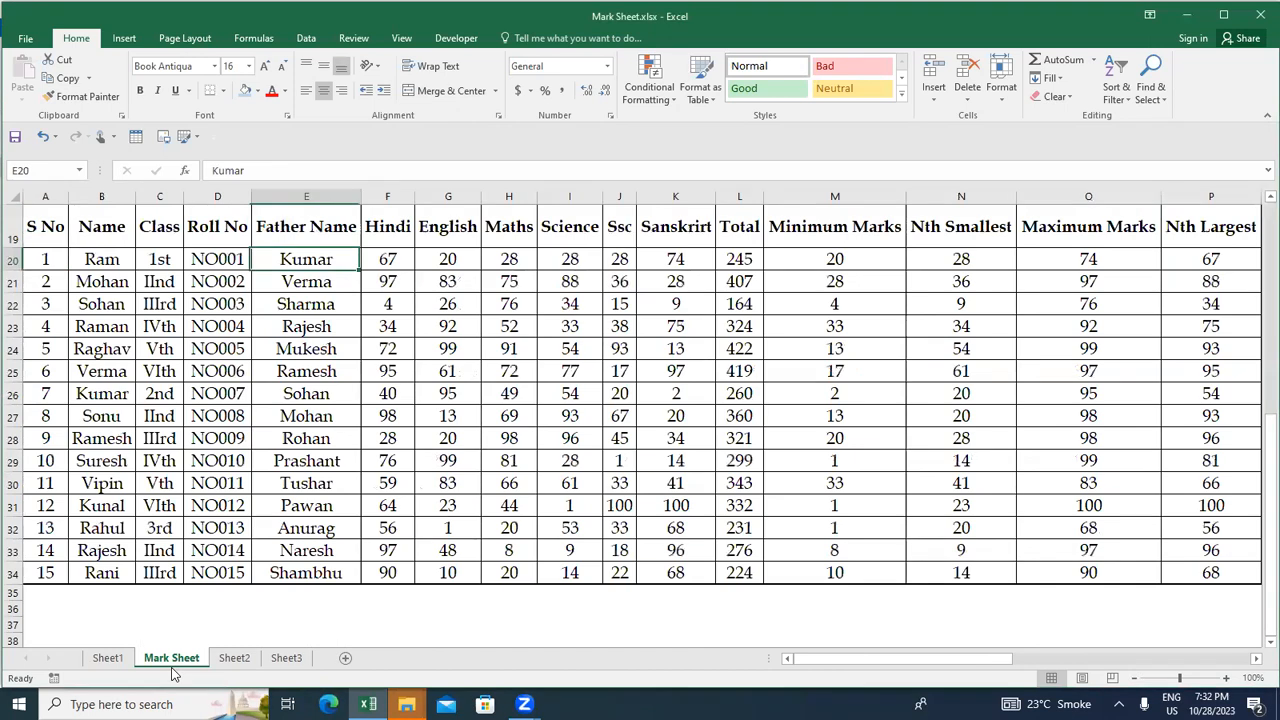
{"action": "key", "text": "Right"}
{"action": "key", "text": "Right"}
{"action": "key", "text": "Right"}
{"action": "key", "text": "Right"}
{"action": "key", "text": "Right"}
{"action": "key", "text": "Left"}
{"action": "key", "text": "Left"}
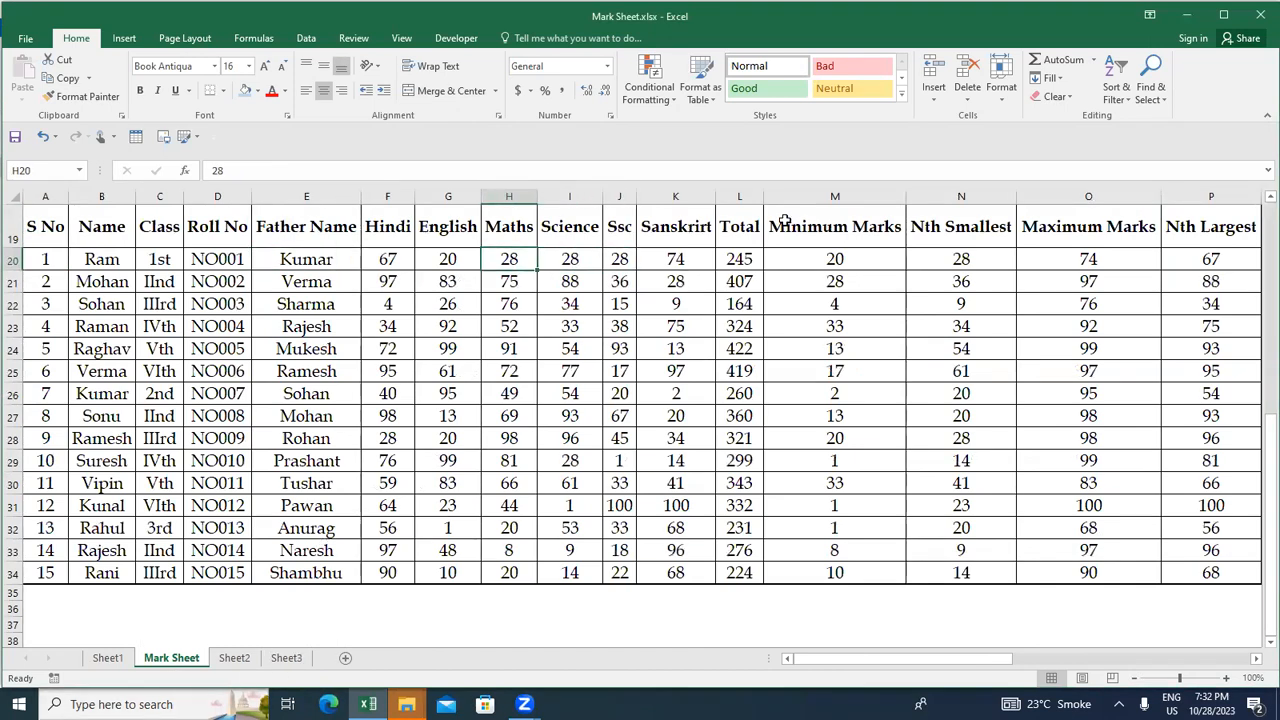
- Return to Sheet1 and inspect the filled Total VLOOKUP formula in I7
{"action": "left_click", "coordinate": [118, 658]}
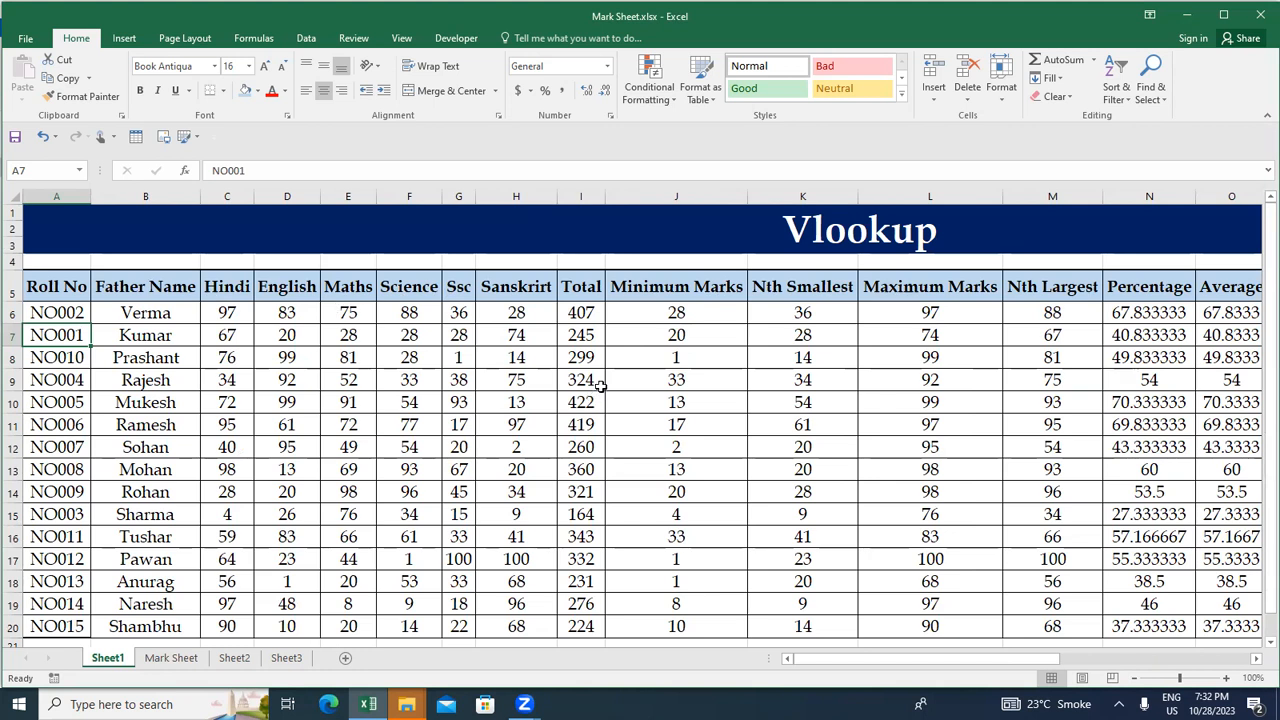
{"action": "left_click", "coordinate": [563, 320]}
{"action": "key", "text": "Down"}
{"action": "key", "text": "shift+space"}
{"action": "key", "text": "Down"}
{"action": "key", "text": "Up"}
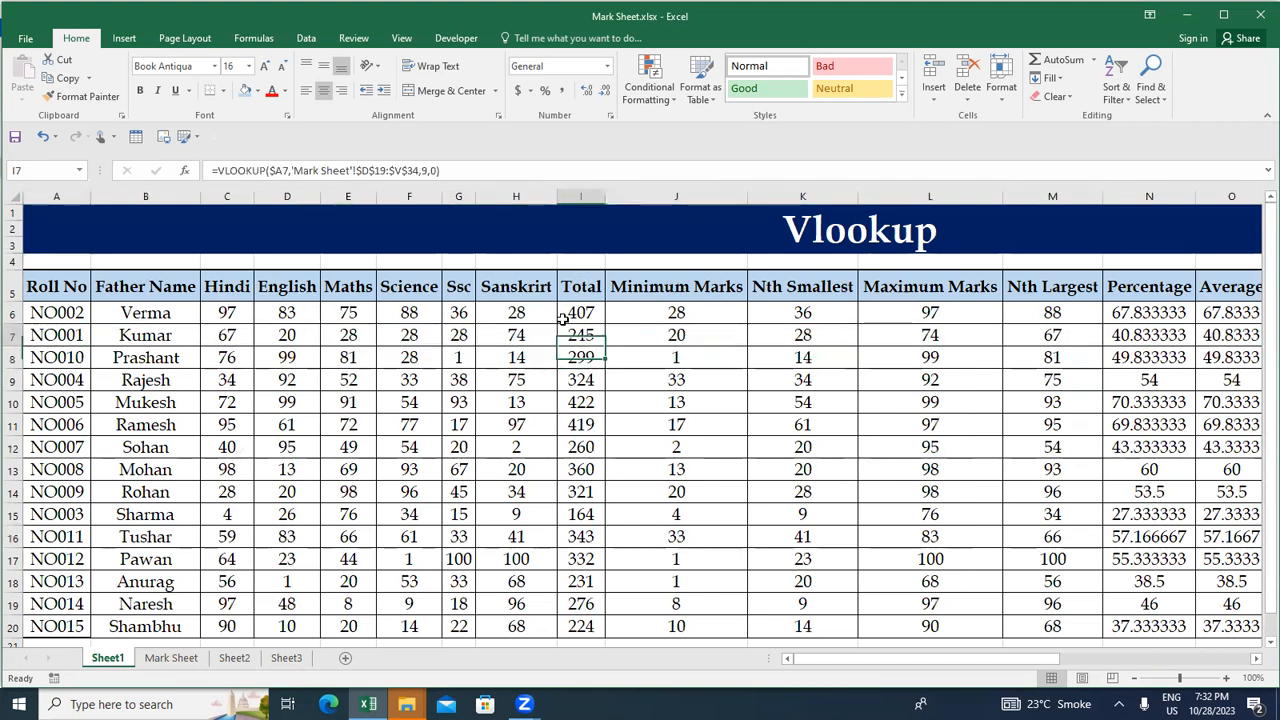